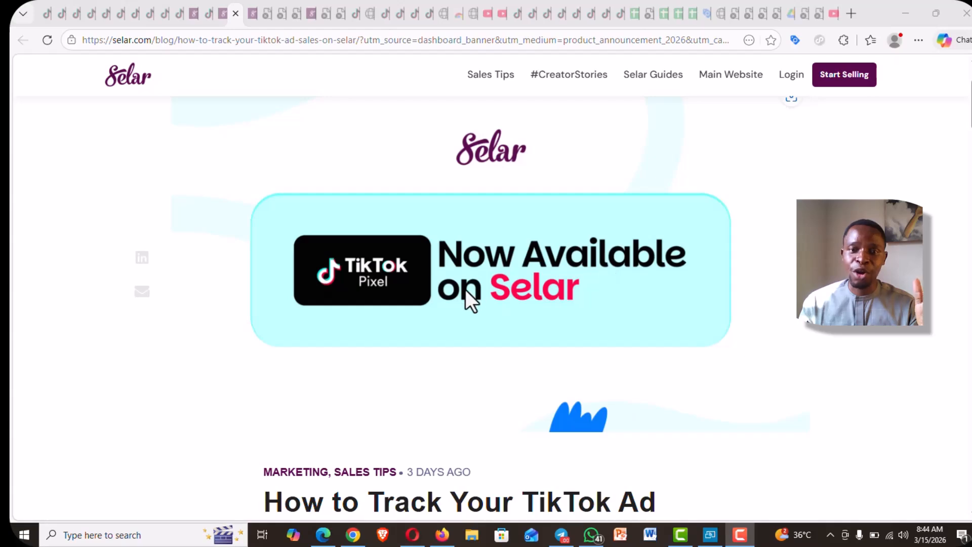
Step: Review the Selar article's sections on what a connected TikTok Pixel offers and which events Selar tracks automatically
scroll(514, 270, "down", 8)
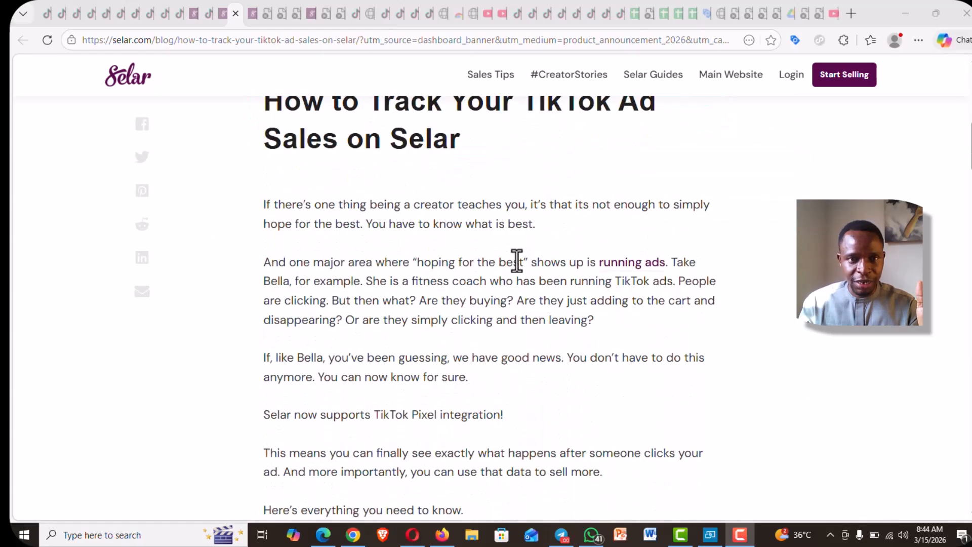
scroll(517, 232, "down", 12)
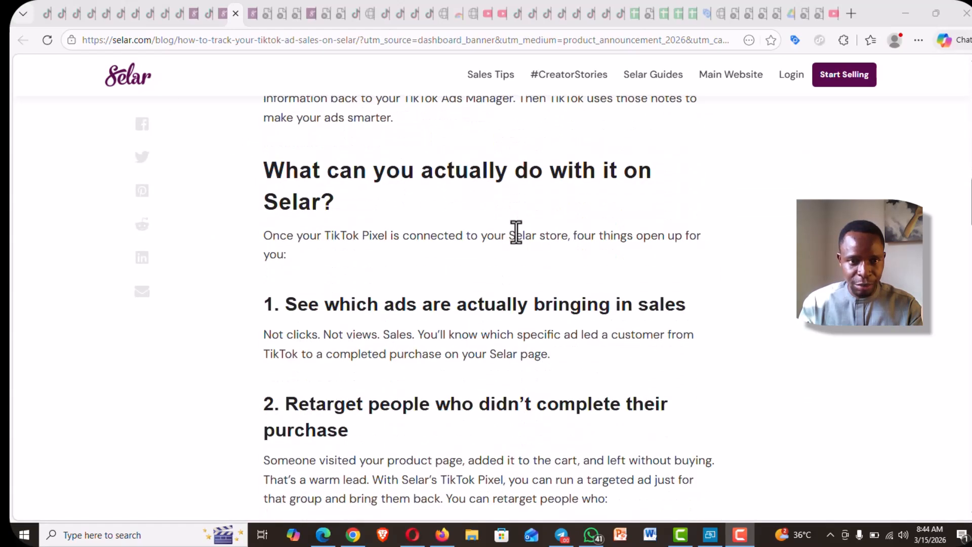
scroll(386, 196, "up", 1)
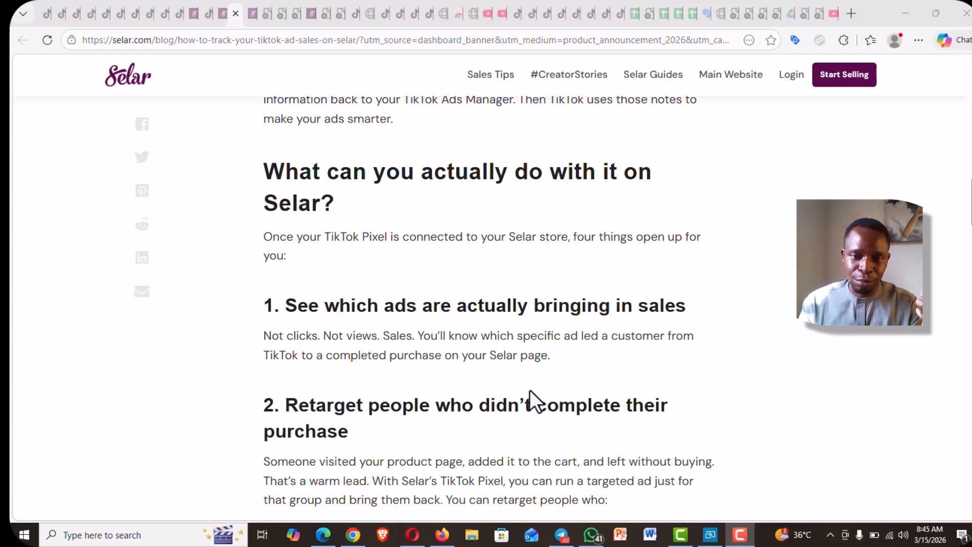
scroll(501, 397, "down", 1)
scroll(501, 398, "down", 2)
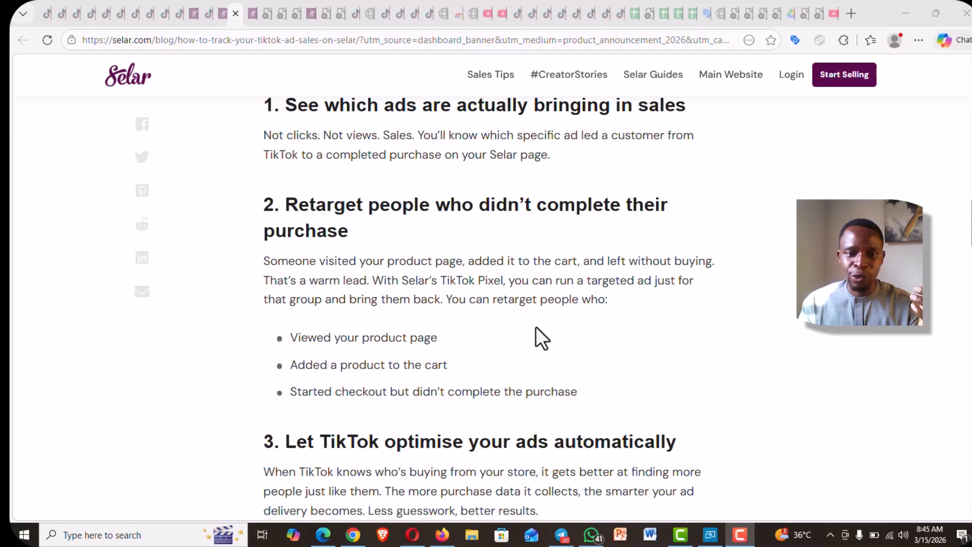
scroll(554, 305, "down", 3)
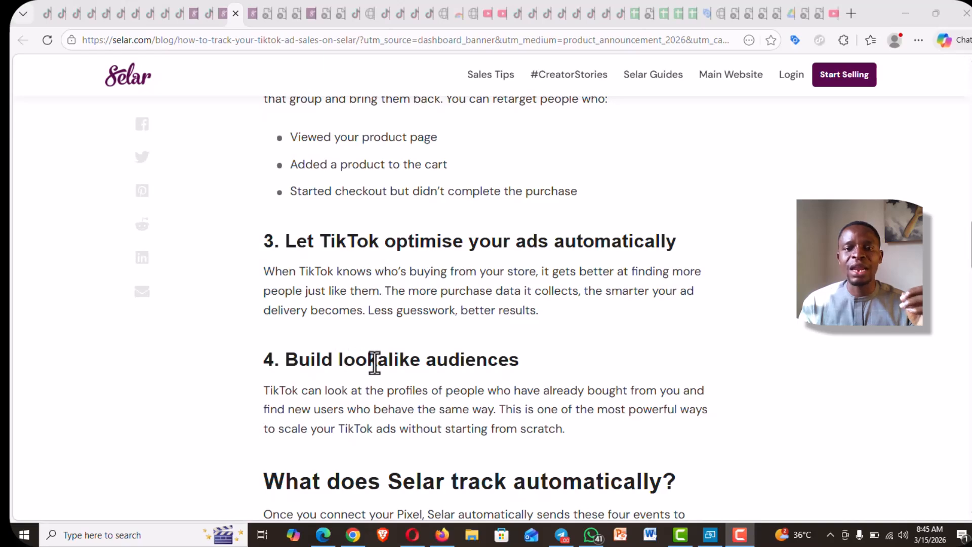
scroll(425, 349, "up", 3)
scroll(435, 344, "down", 2)
scroll(441, 332, "down", 1)
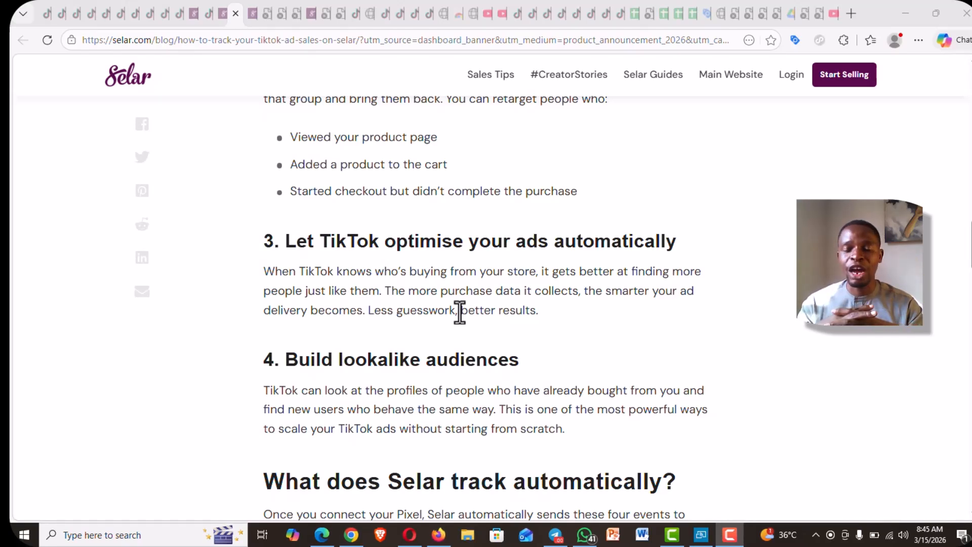
scroll(506, 347, "down", 3)
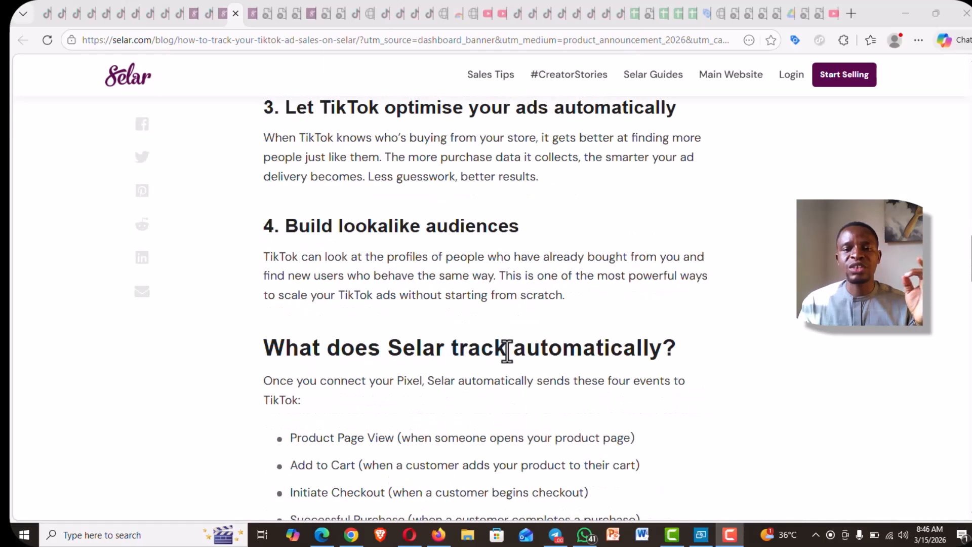
scroll(514, 347, "down", 1)
scroll(513, 347, "down", 2)
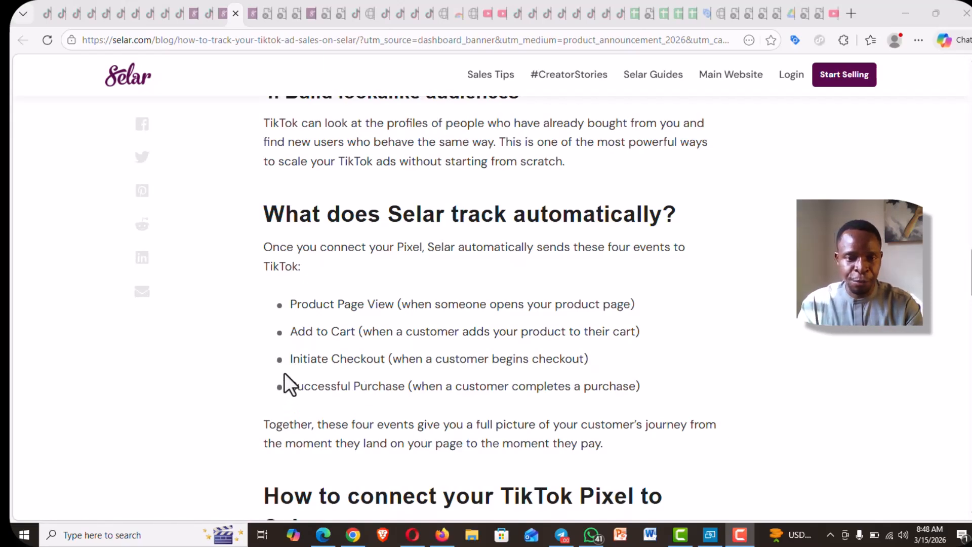
Step: Examine the article's instructions for connecting a TikTok Pixel to Selar, creating a pixel and finding its Pixel ID
scroll(362, 343, "down", 3)
scroll(354, 304, "down", 1)
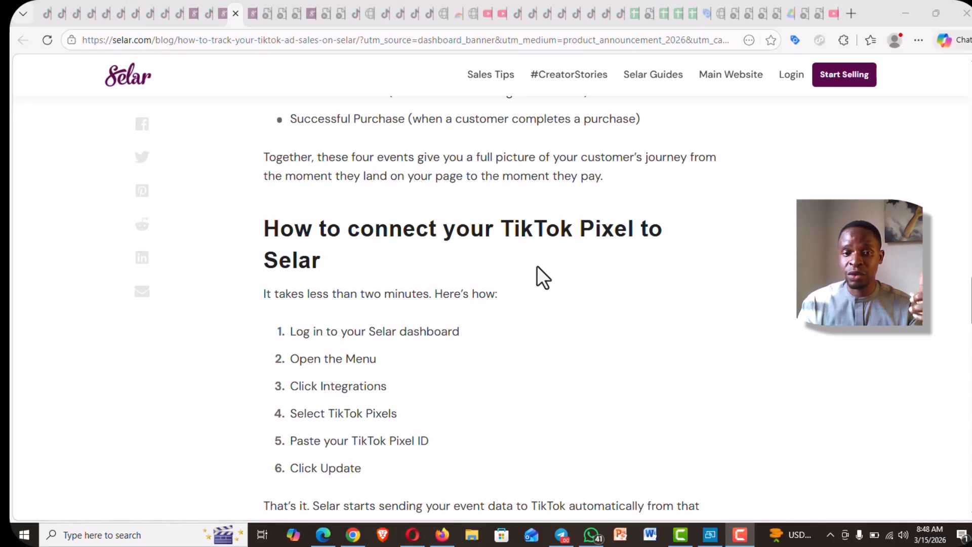
scroll(532, 274, "down", 2)
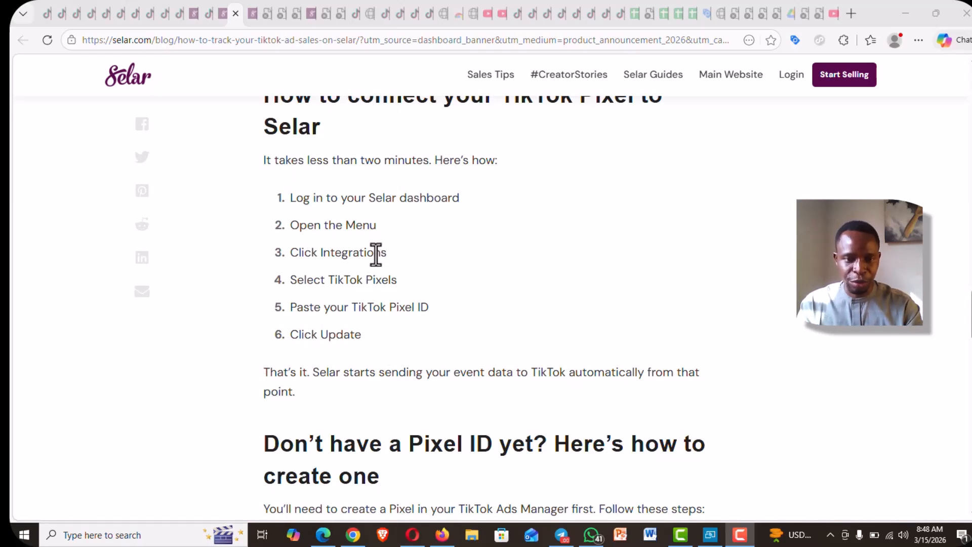
scroll(376, 253, "down", 5)
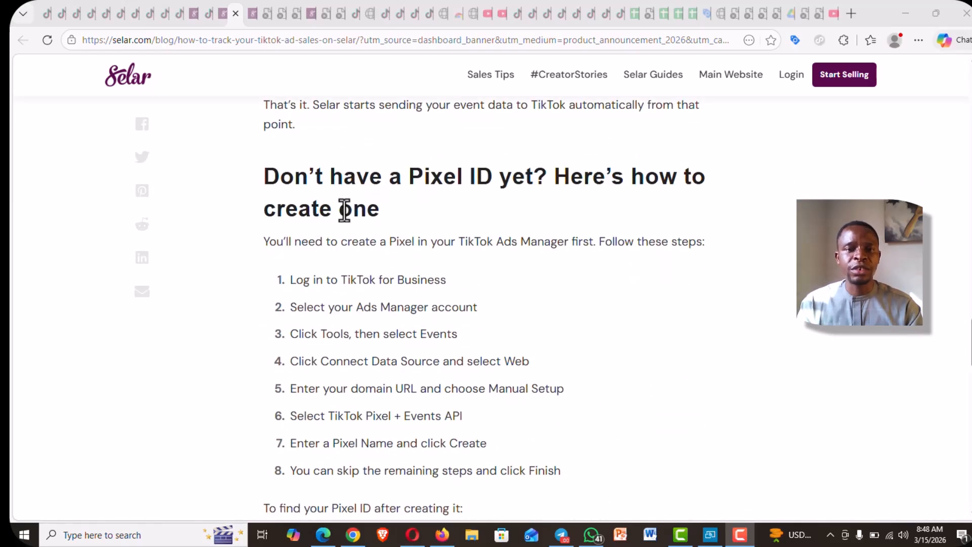
scroll(323, 237, "down", 1)
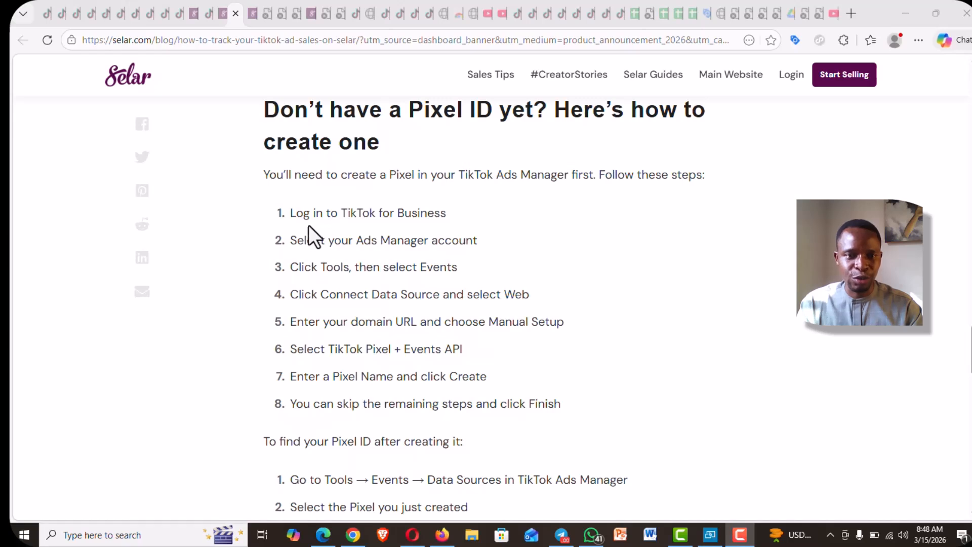
scroll(306, 223, "up", 1)
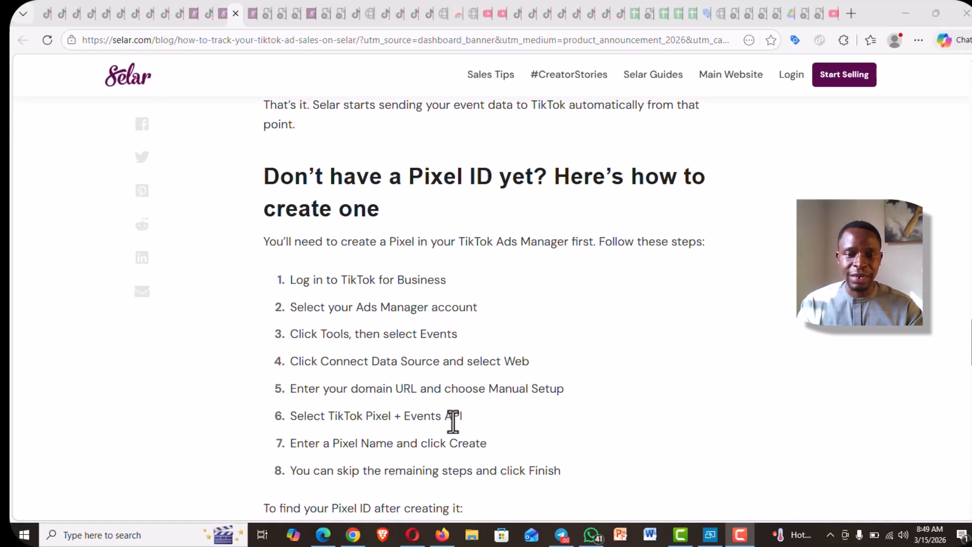
left_click_drag(478, 421, 264, 414)
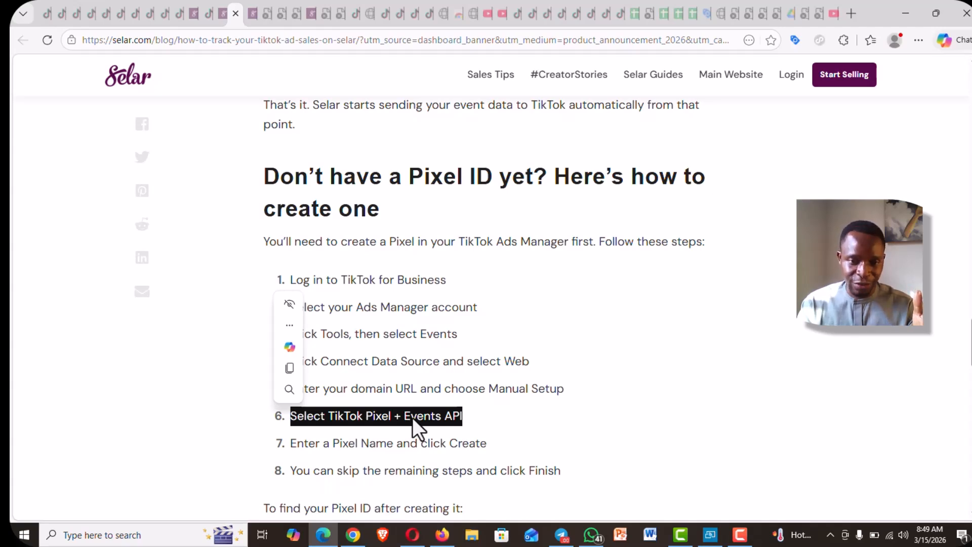
left_click(308, 451)
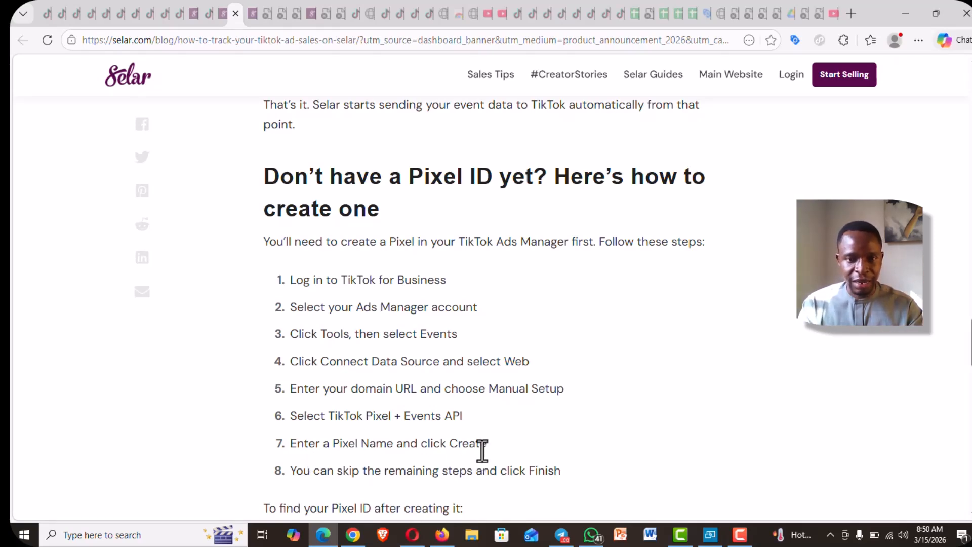
scroll(482, 450, "down", 1)
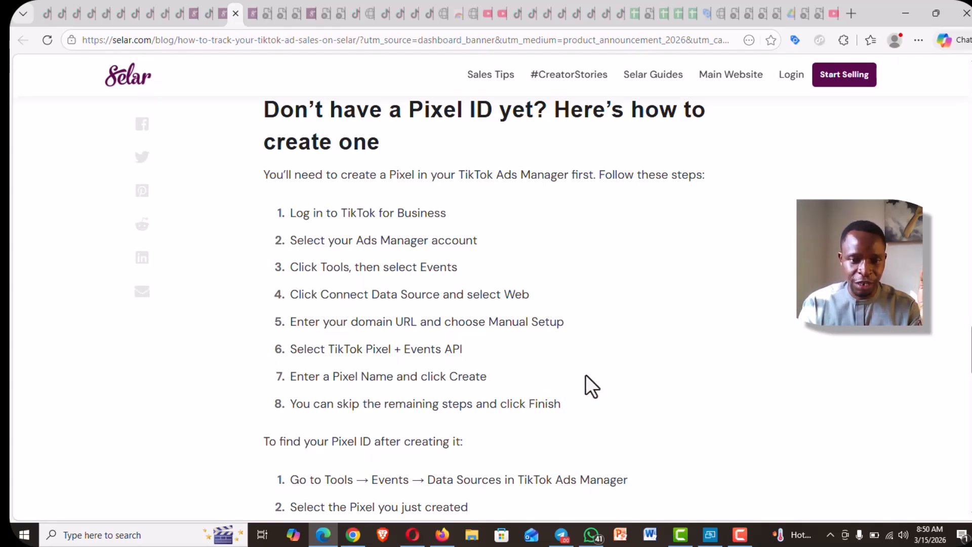
scroll(586, 374, "down", 4)
scroll(588, 363, "up", 12)
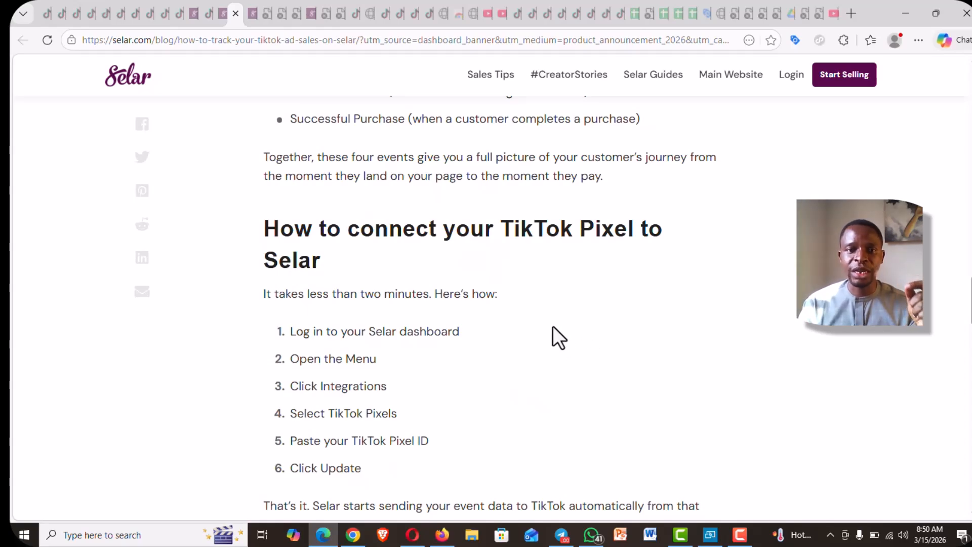
scroll(551, 320, "up", 5)
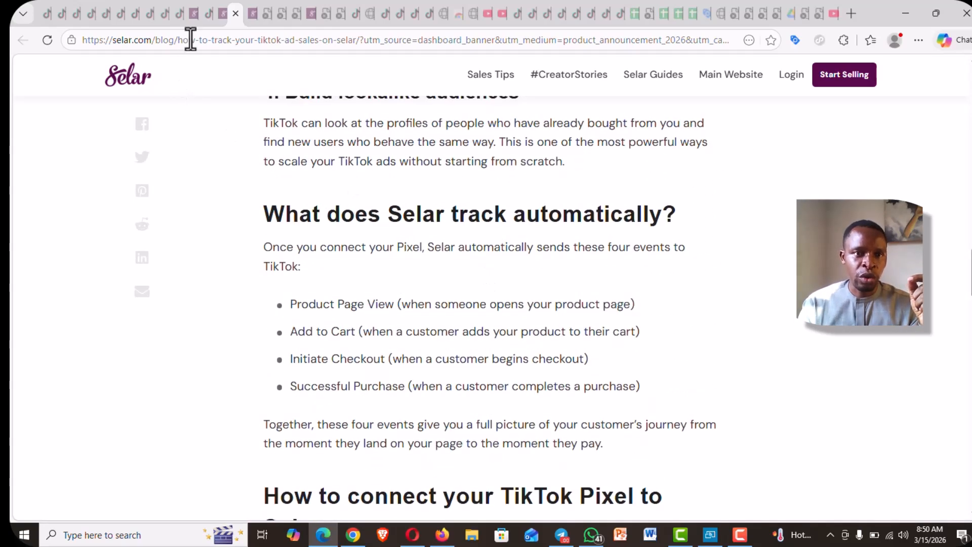
Step: Switch to TikTok Ads Manager and open Events Manager
left_click(211, 13)
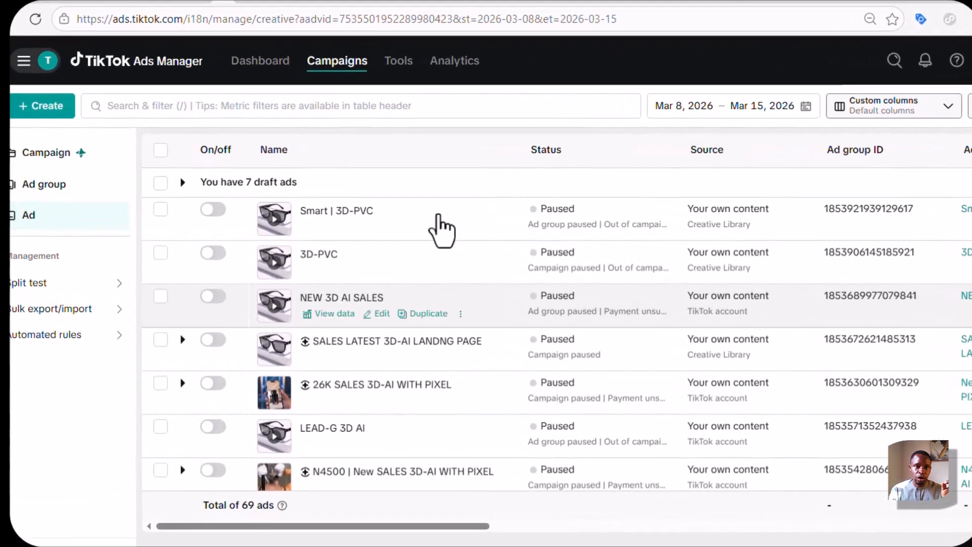
left_click(403, 66)
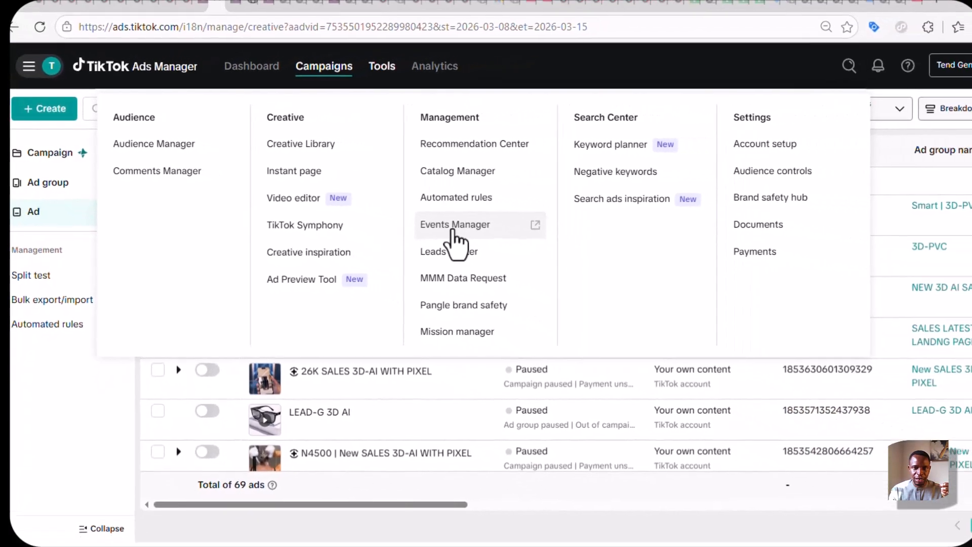
left_click(525, 240)
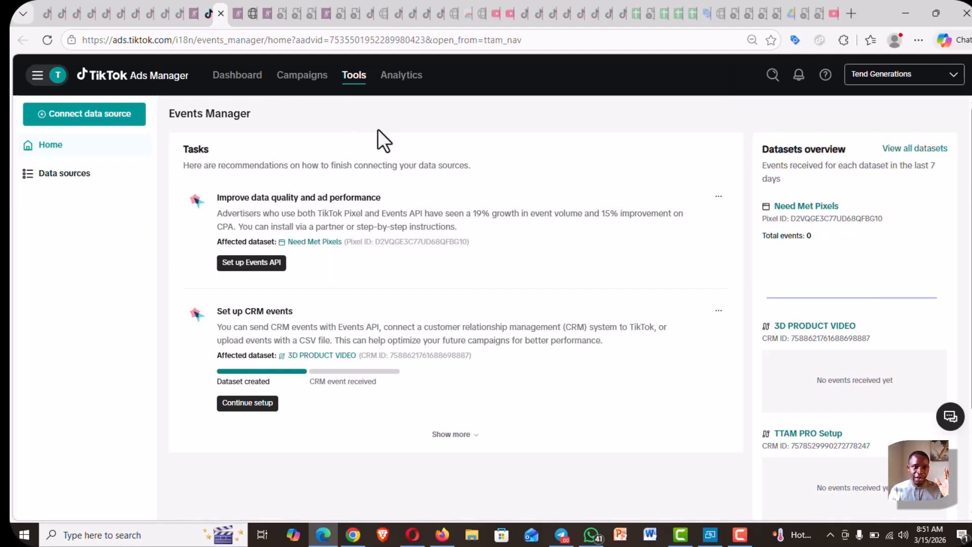
Step: Start connecting a new data source of type Web and proceed to the website address entry
left_click(102, 125)
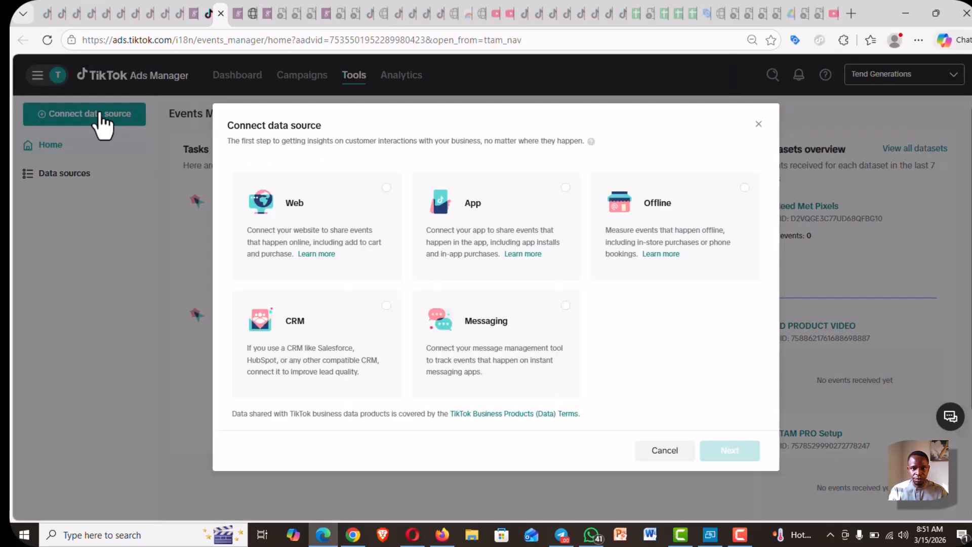
left_click(348, 207)
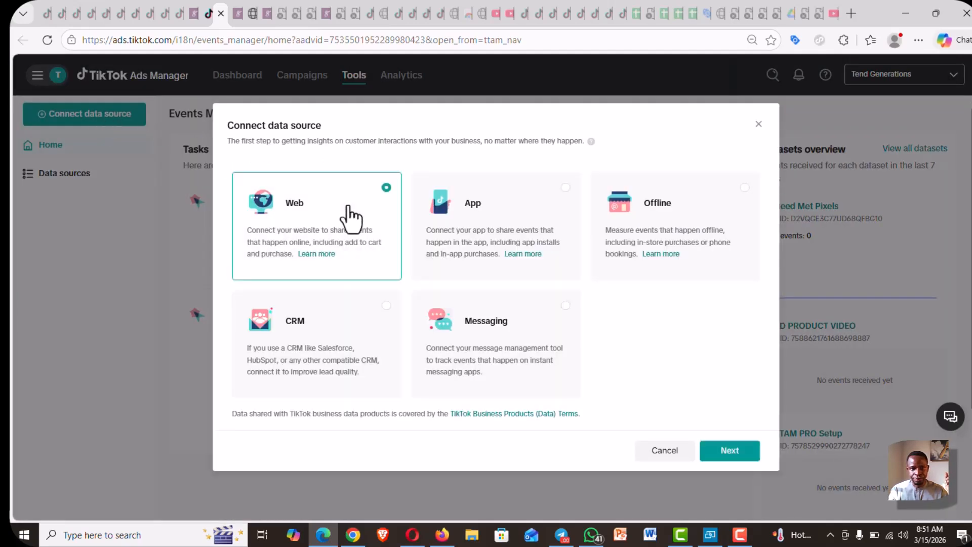
left_click(731, 452)
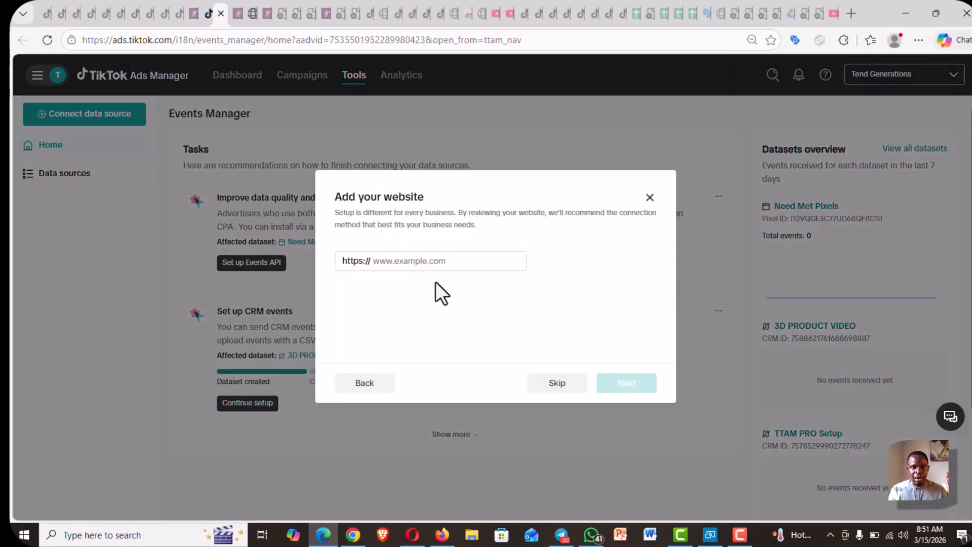
left_click(422, 261)
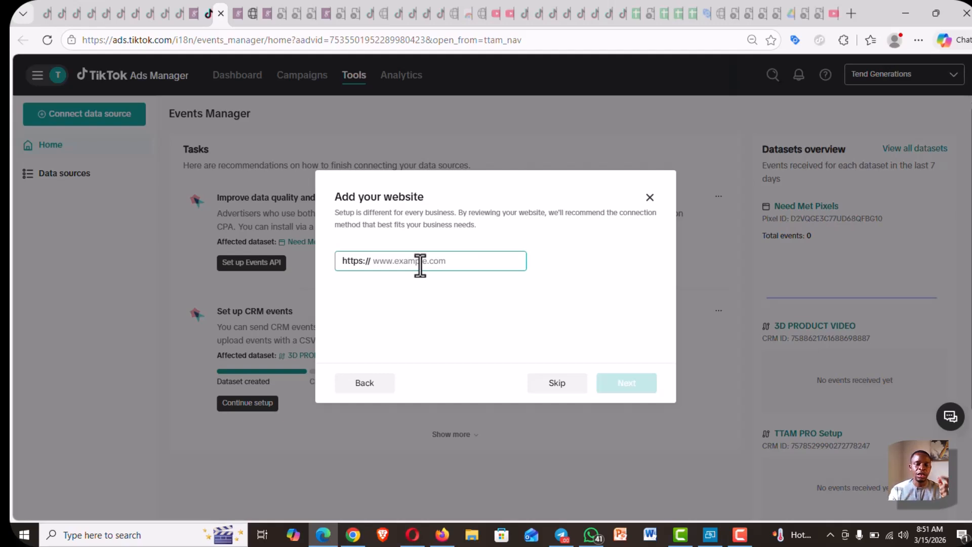
left_click(440, 341)
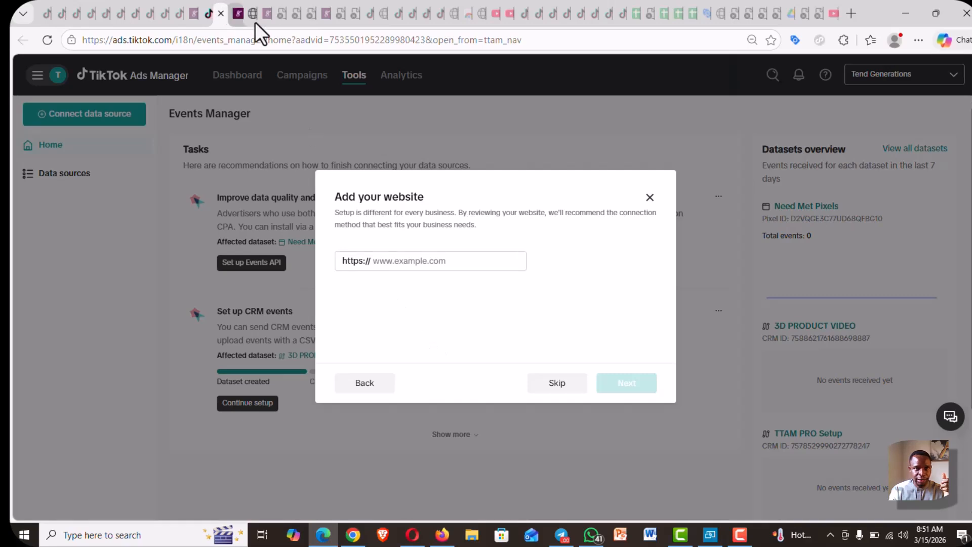
Step: Switch to the Selar dashboard and open the General Store Settings
left_click(237, 15)
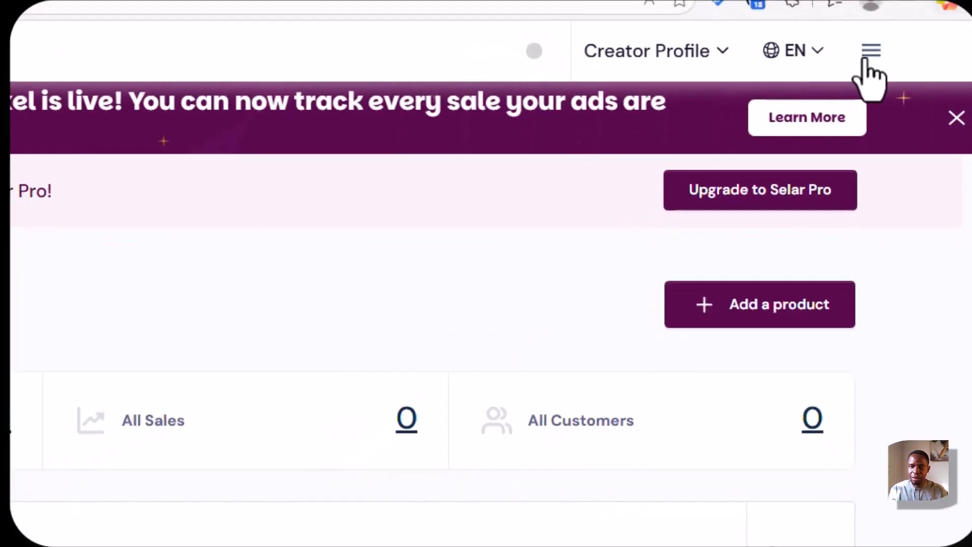
left_click(858, 41)
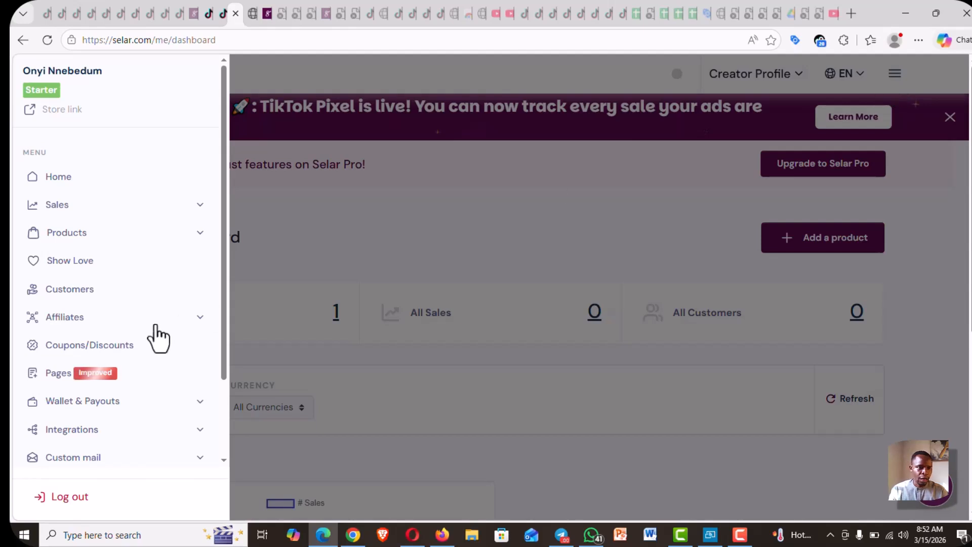
scroll(134, 259, "down", 2)
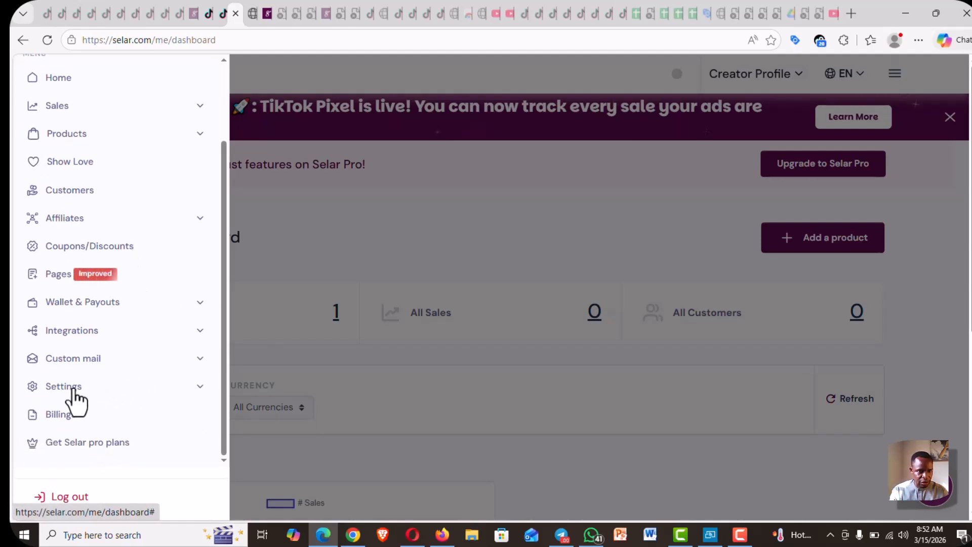
left_click(75, 389)
scroll(96, 389, "down", 3)
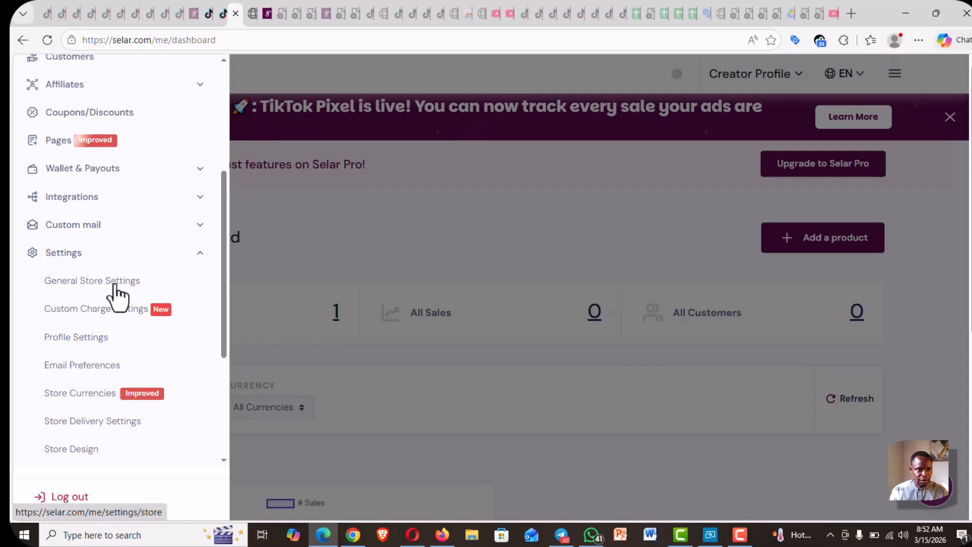
left_click(116, 292)
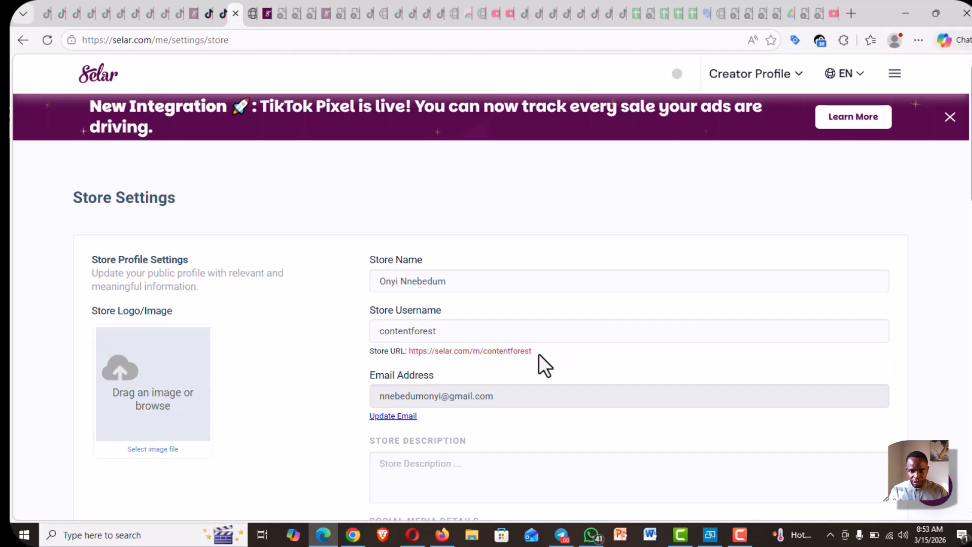
left_click_drag(536, 353, 434, 356)
key("ctrl+c")
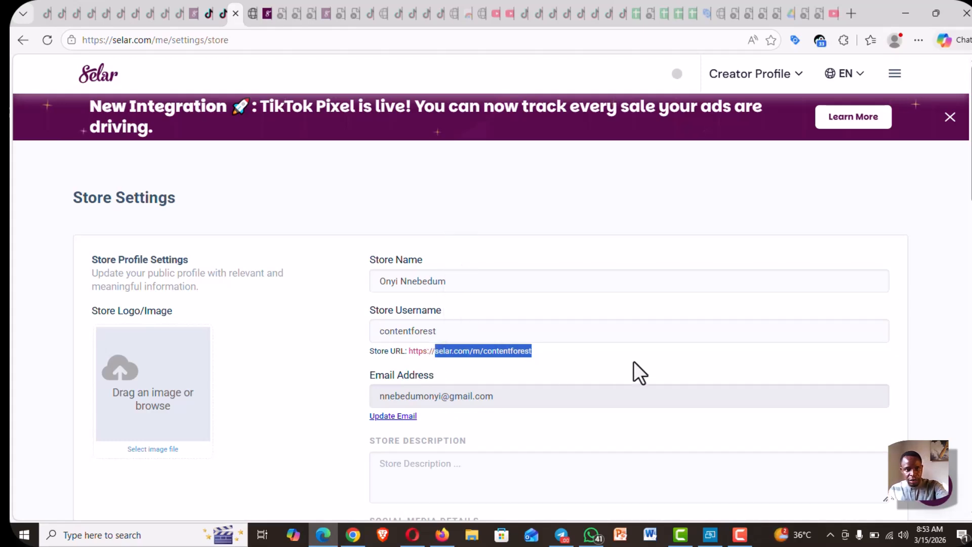
left_click(220, 16)
left_click(415, 260)
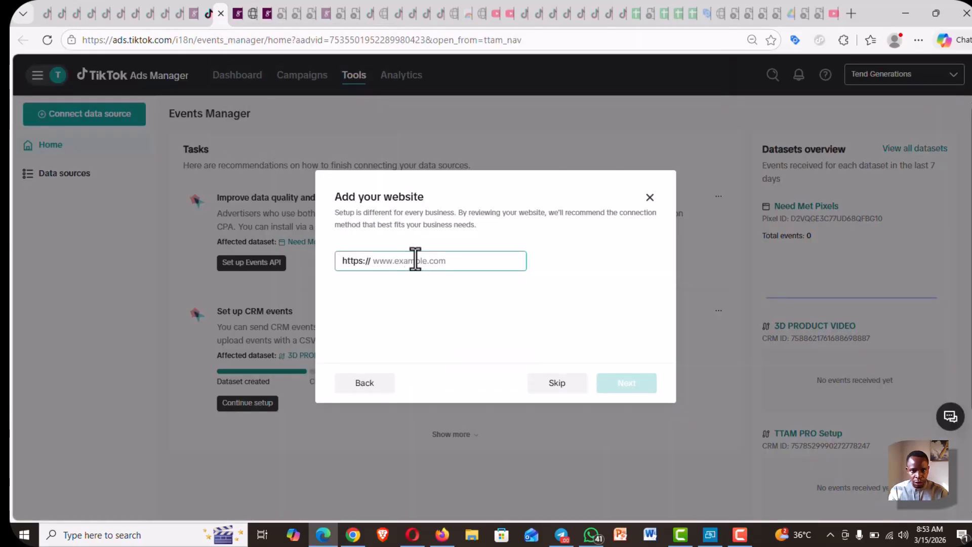
key("ctrl+v")
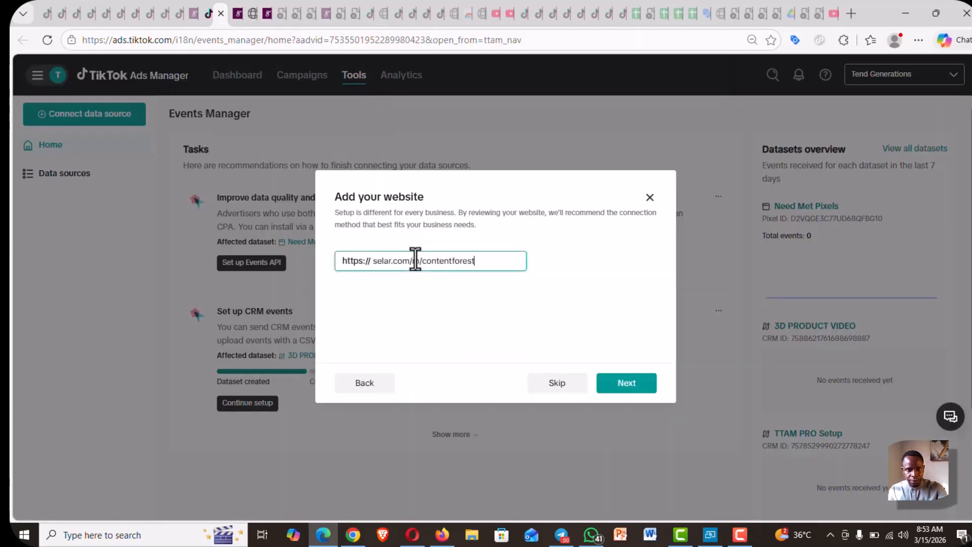
left_click(544, 272)
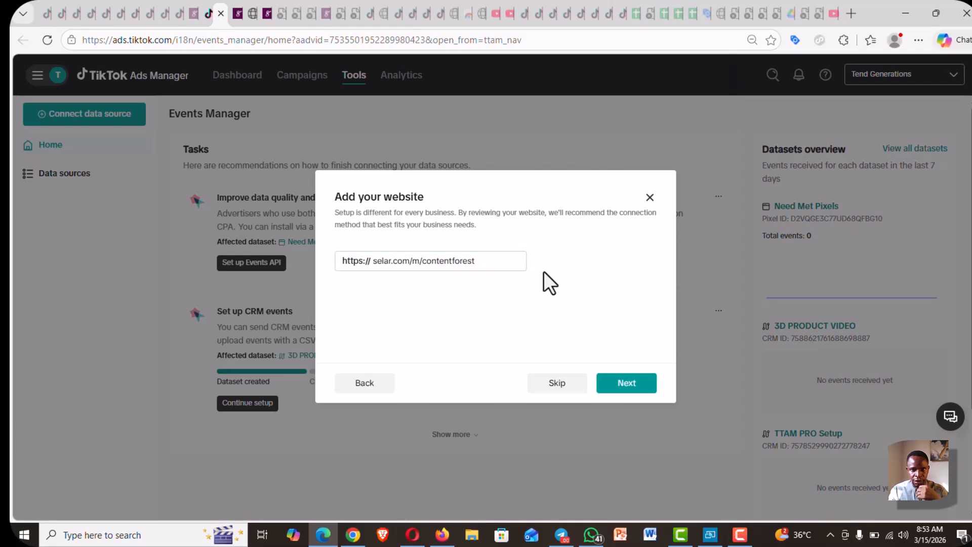
Step: Submit the website address, choose Manual setup with TikTok Pixel + Events API as the connection method, and proceed to pixel creation
left_click(627, 384)
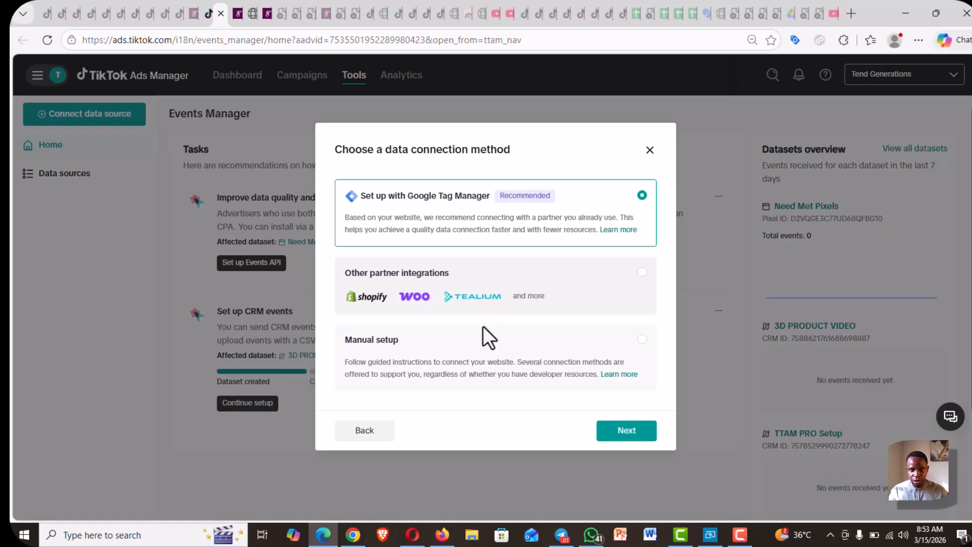
left_click(446, 360)
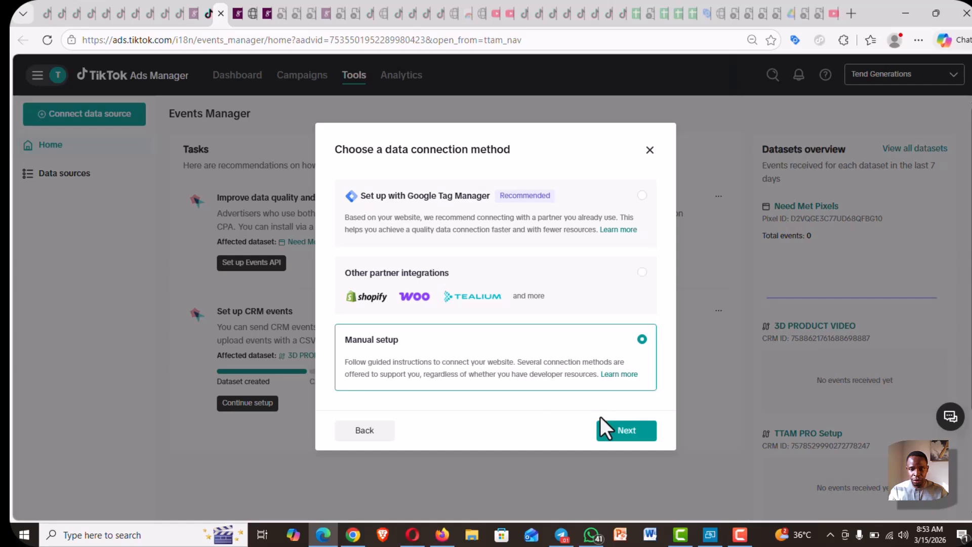
left_click(628, 433)
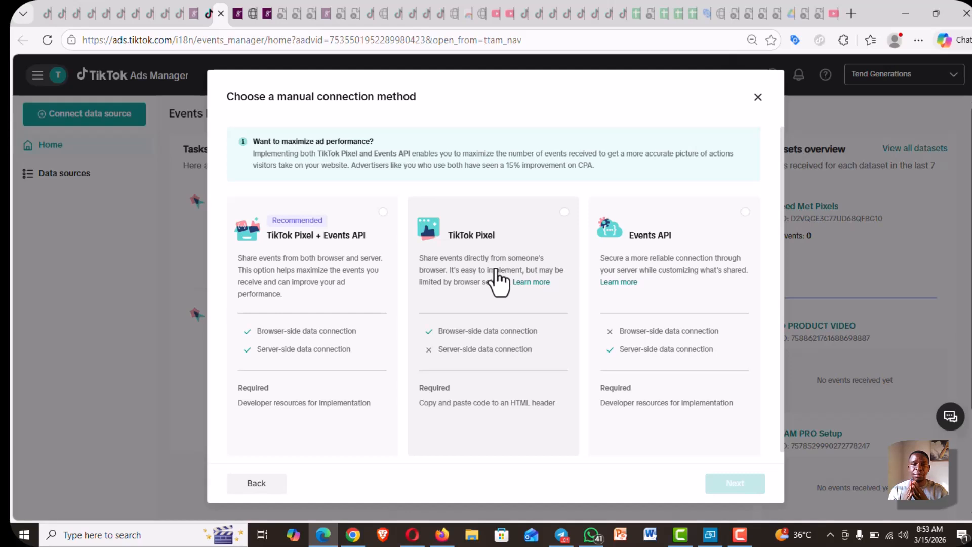
left_click(302, 248)
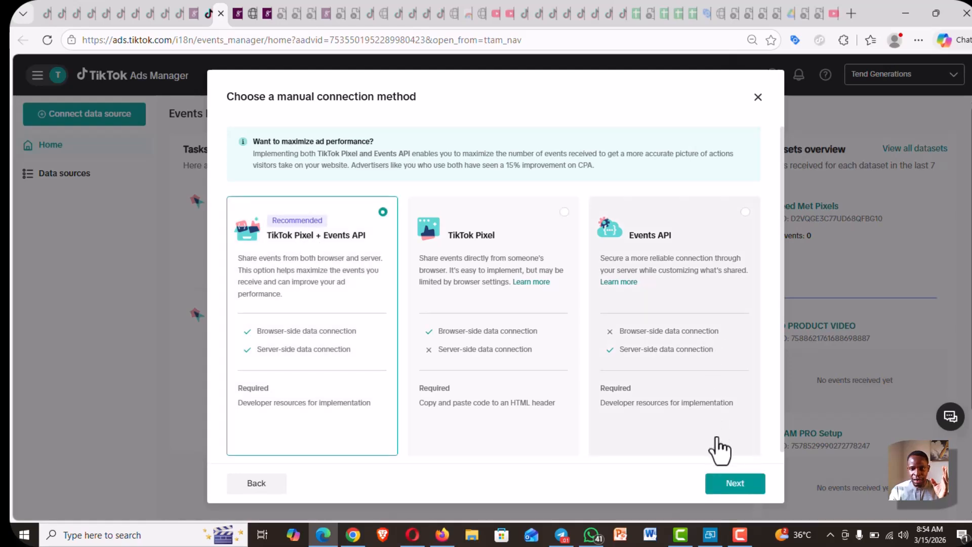
left_click(735, 484)
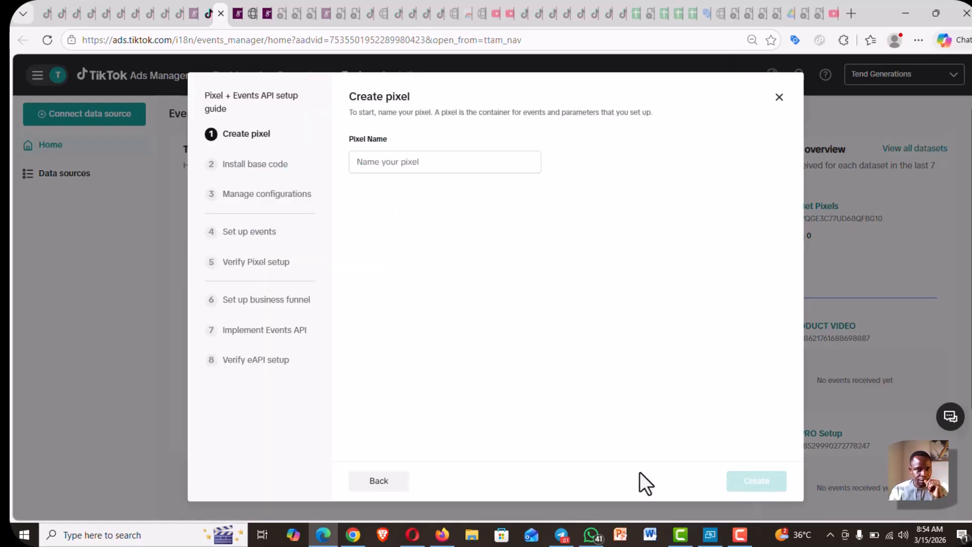
Step: Name the pixel SELAR NEW PIXEL and create it
left_click(390, 163)
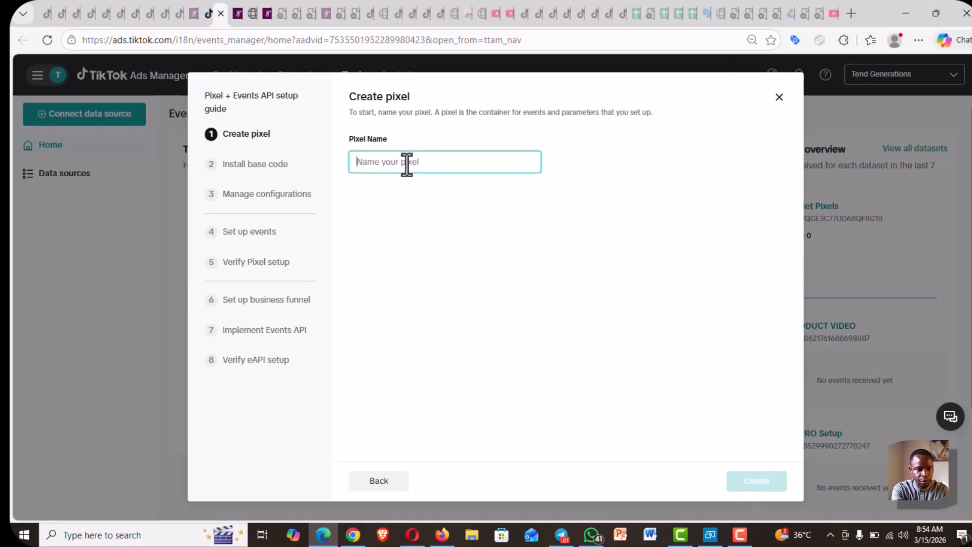
type("SELAR NEW PIXEL")
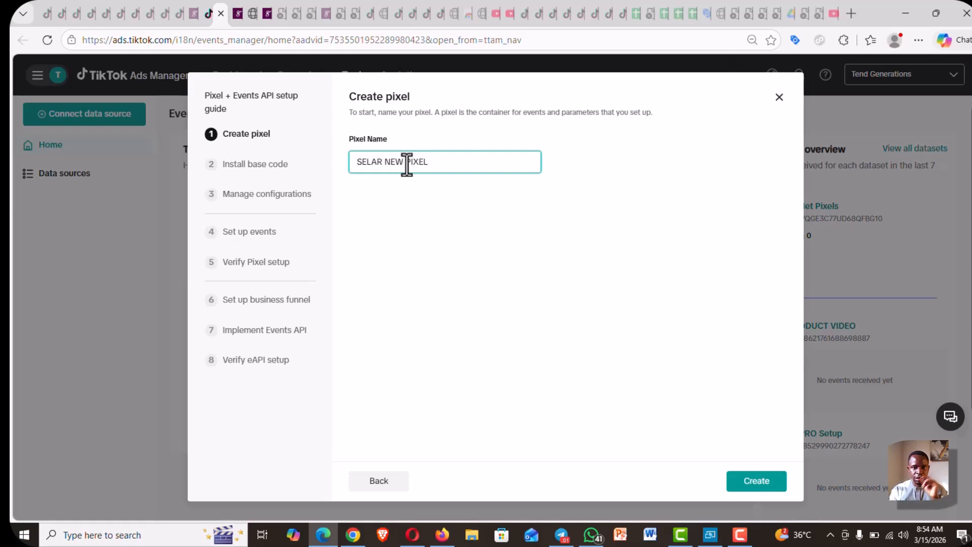
left_click(753, 484)
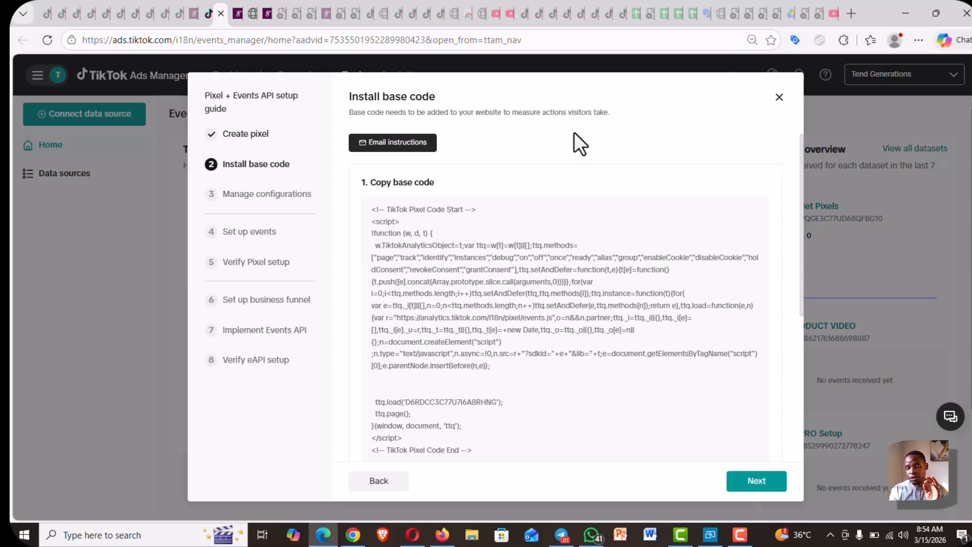
Step: Copy the new pixel's ID from the base code email instructions and close them
left_click(384, 149)
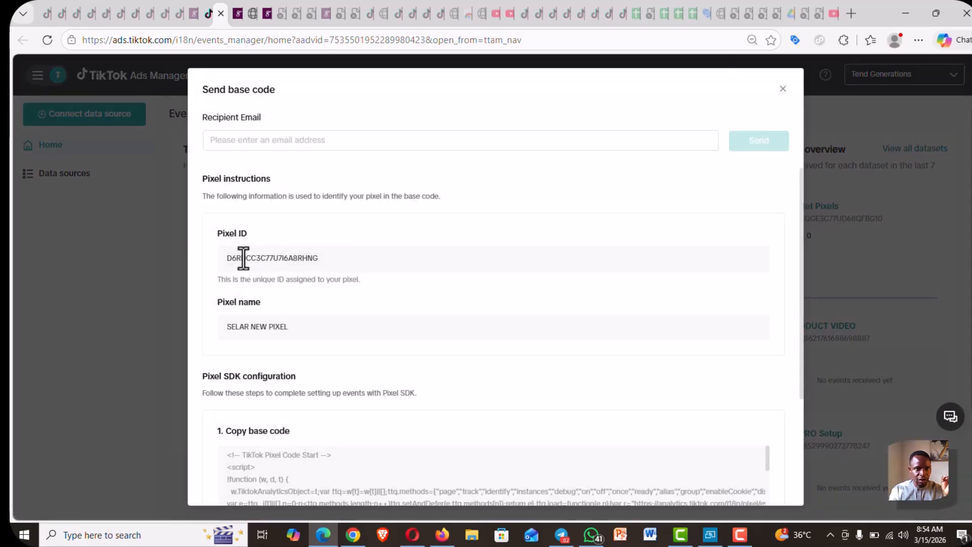
double_click(265, 259)
key("ctrl+c")
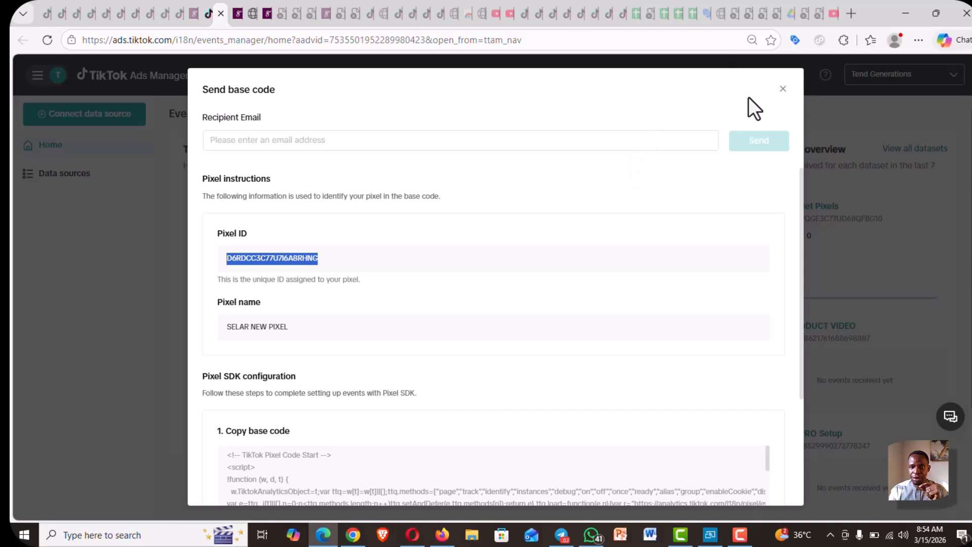
left_click(783, 90)
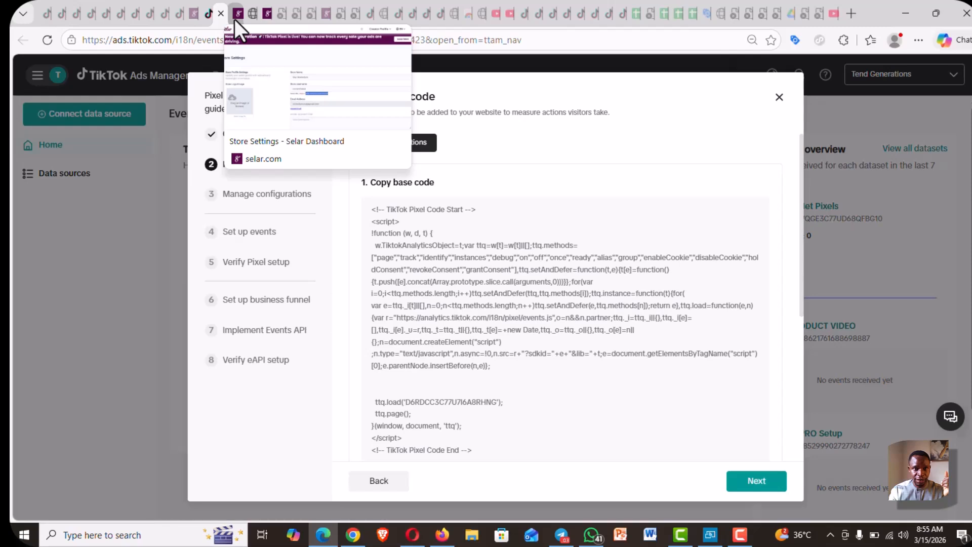
Step: Switch to the Selar dashboard and open its TikTok Pixel integration settings
left_click(235, 19)
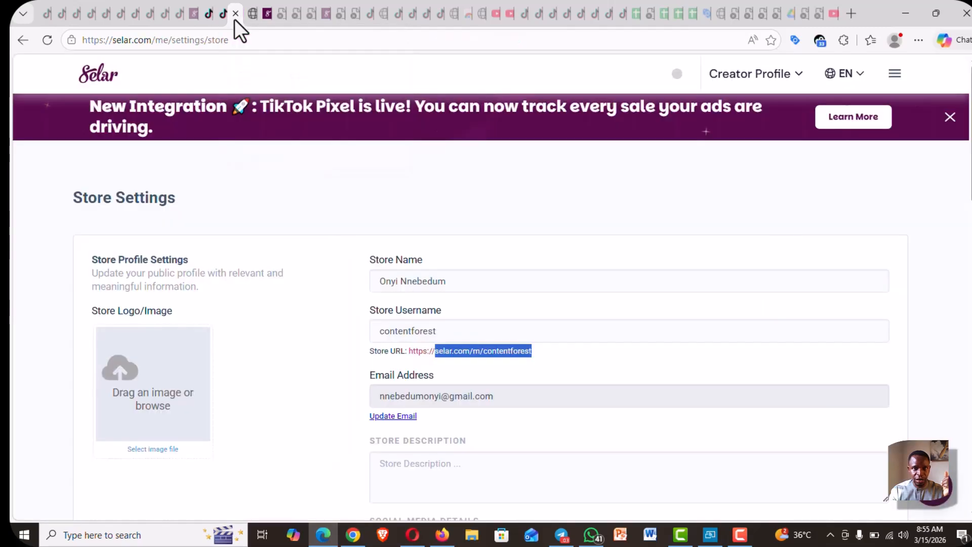
left_click(895, 76)
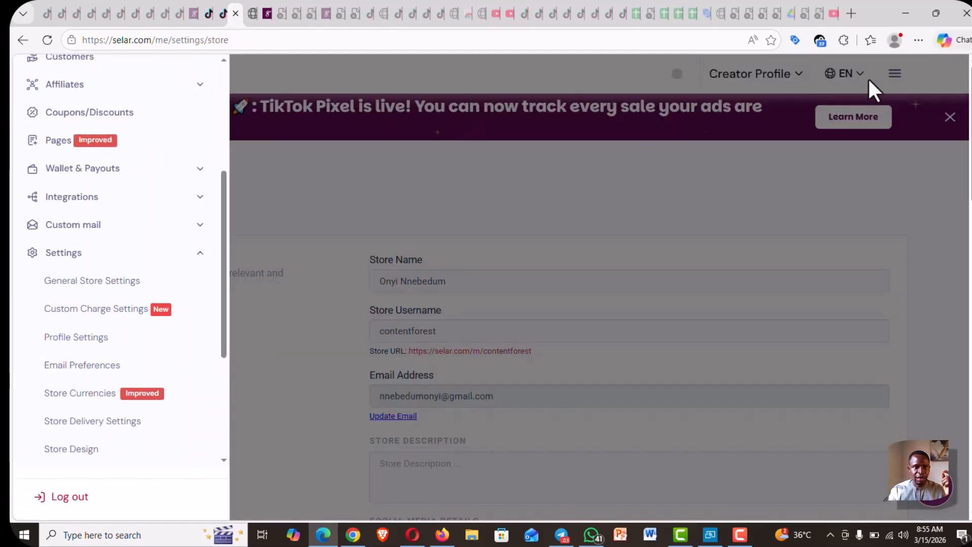
mouse_move(228, 190)
left_mouse_down()
mouse_move(228, 300)
mouse_move(244, 197)
mouse_move(222, 201)
left_mouse_up()
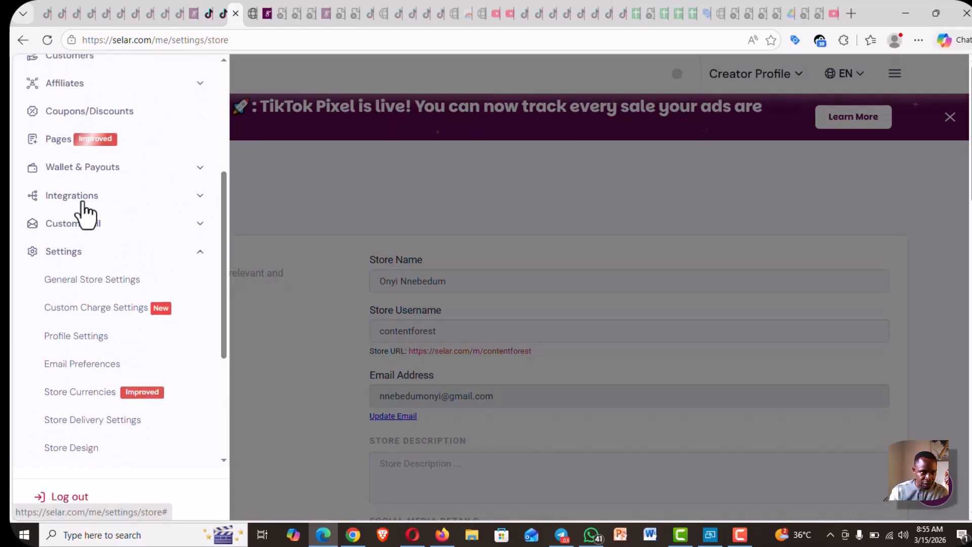
left_click(71, 212)
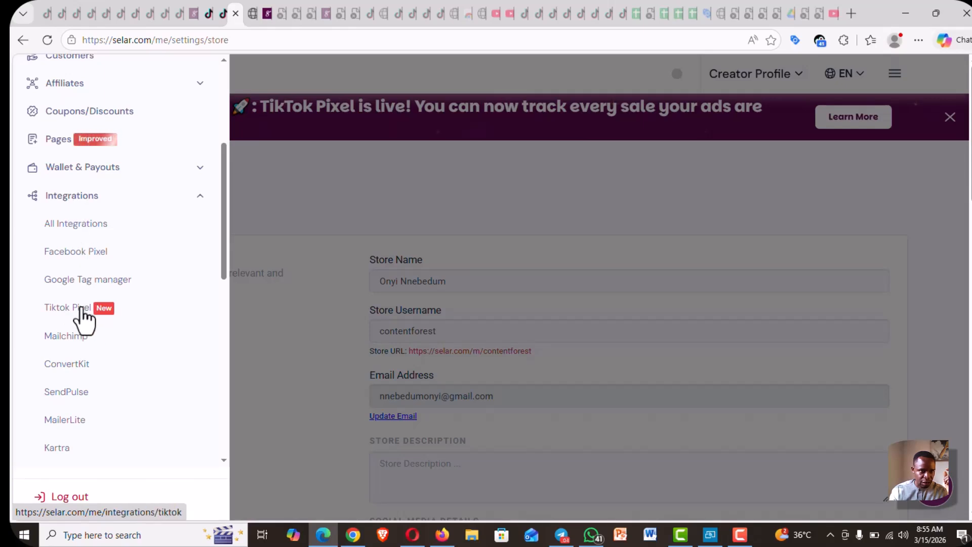
left_click(81, 308)
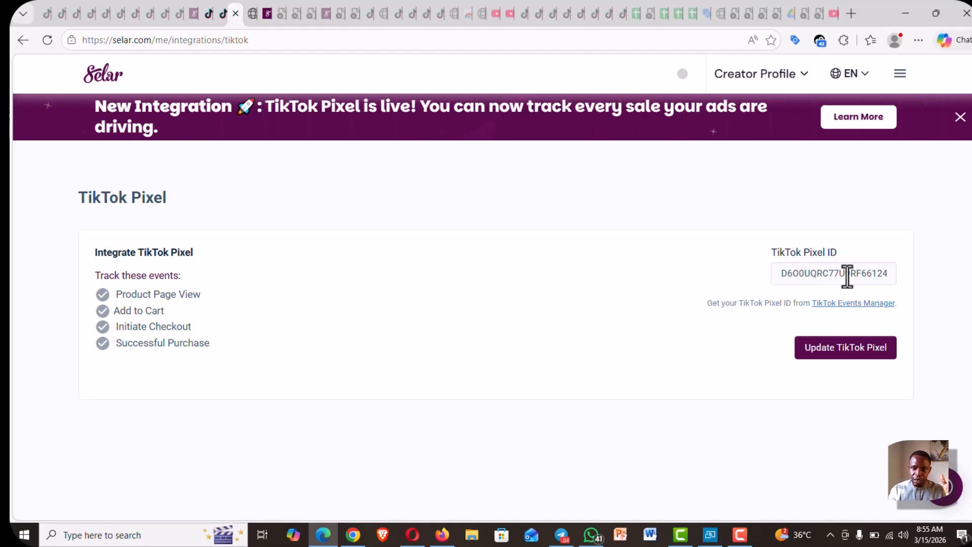
Step: Replace the existing TikTok Pixel ID with the copied pixel ID and update the integration
double_click(848, 276)
key("BackSpace")
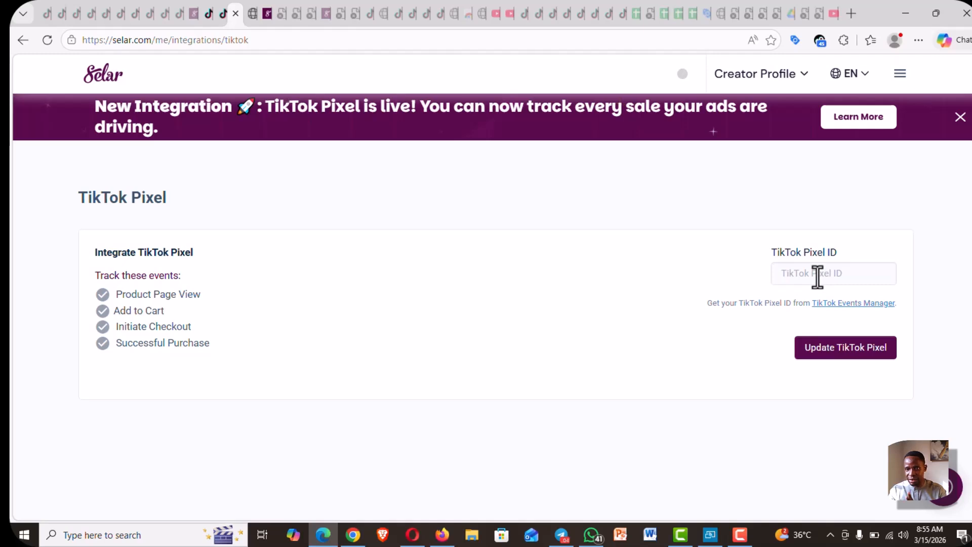
left_click(835, 274)
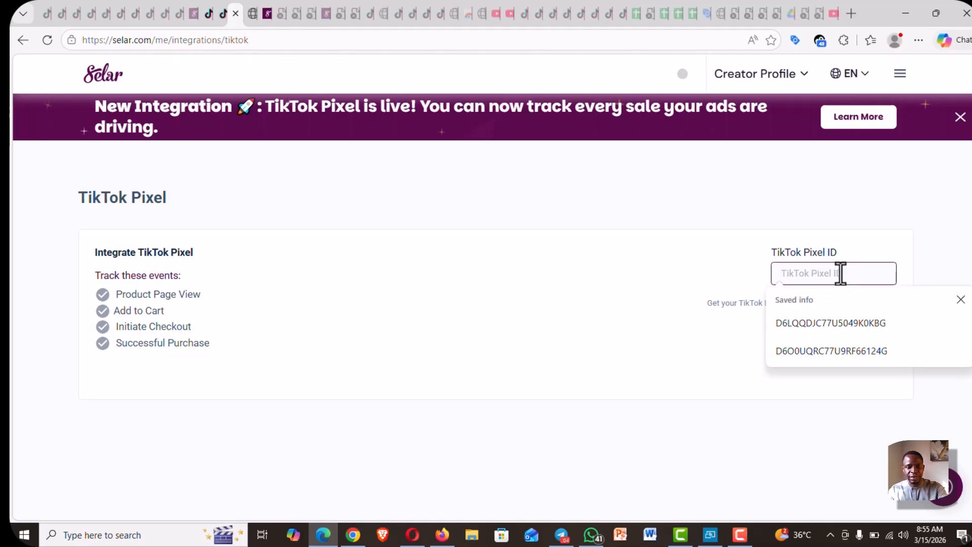
key("ctrl+v")
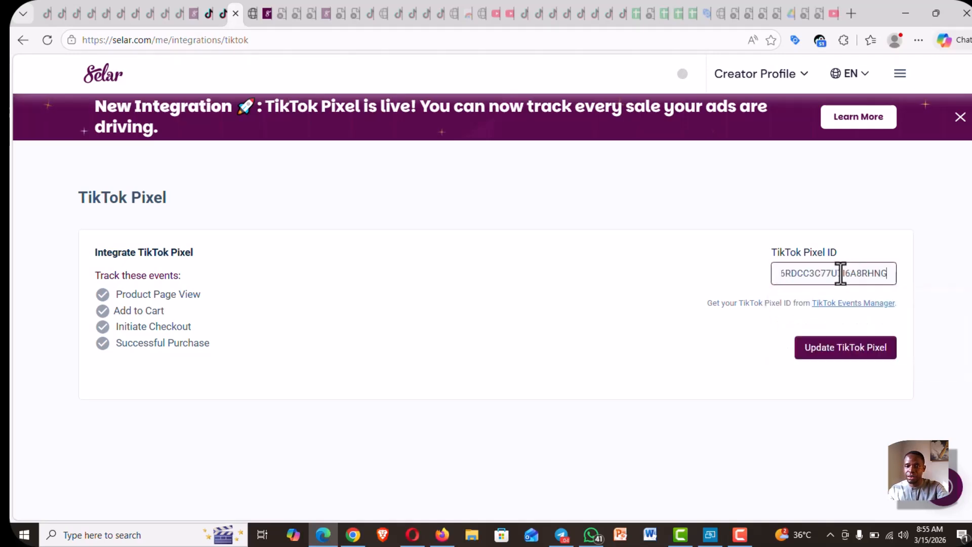
left_click(845, 351)
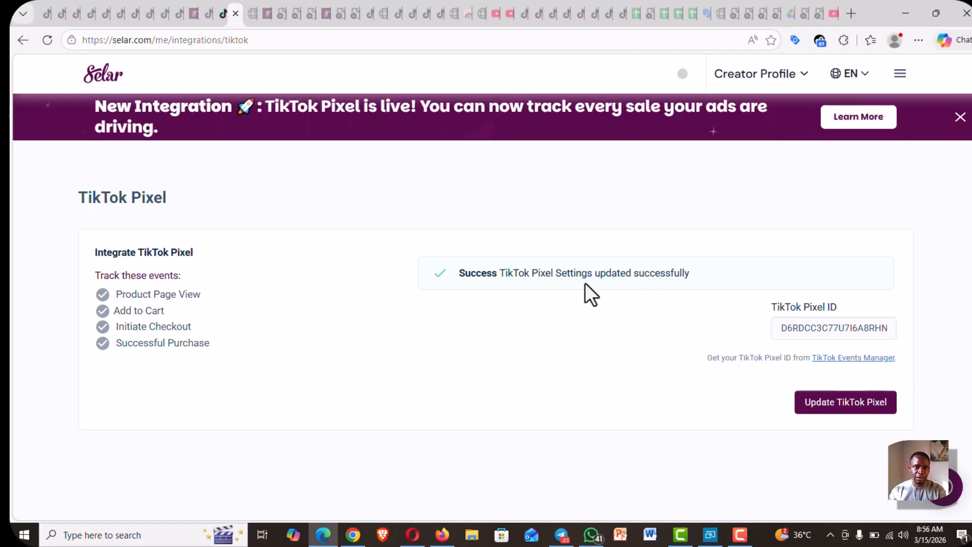
Step: Return to TikTok Events Manager and advance through the base code and default configuration stages to Set up events
left_click(225, 19)
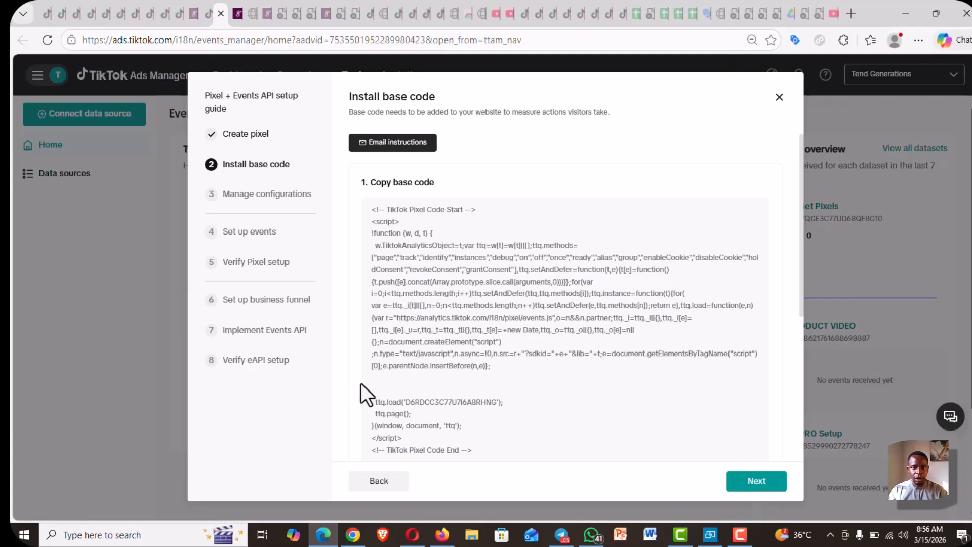
left_click(765, 485)
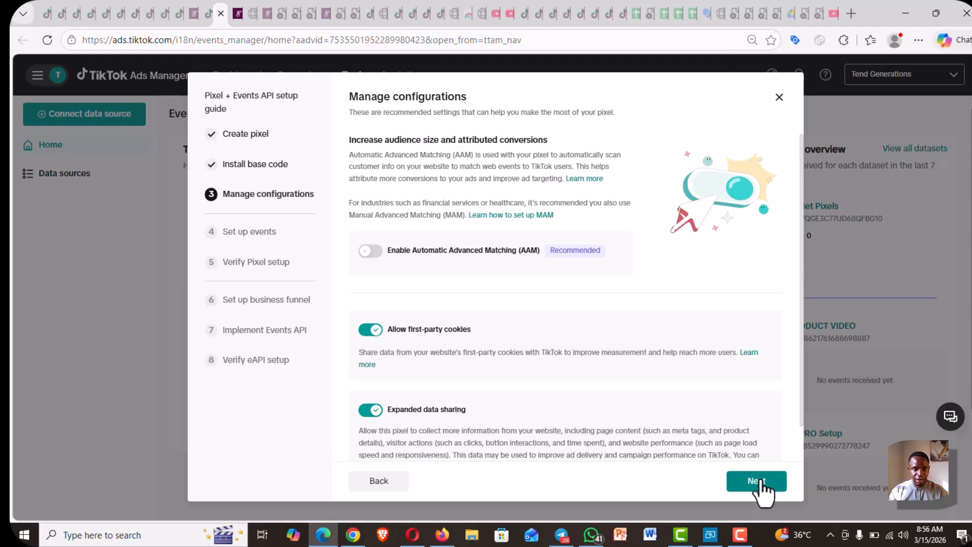
left_click(759, 484)
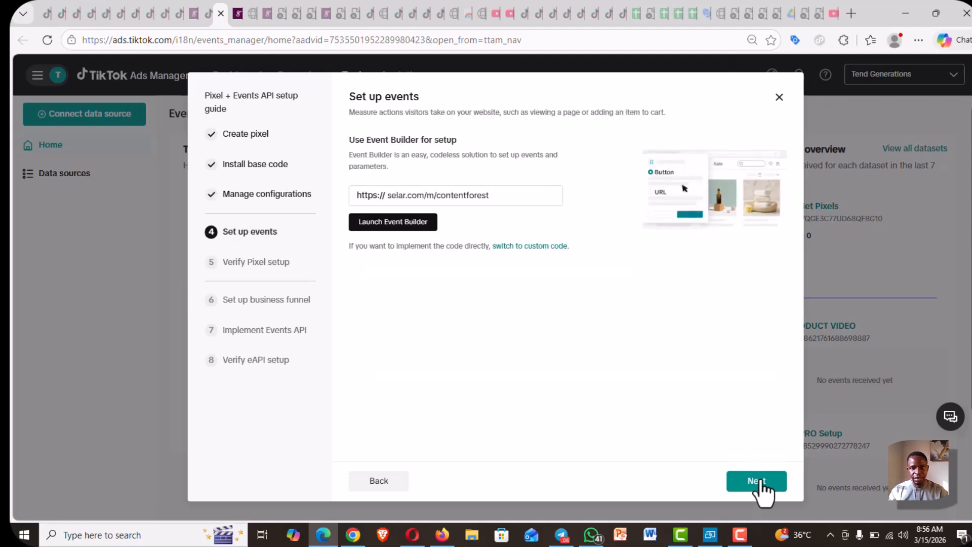
Step: Check the store URL in Selar's General Store Settings against the Event Builder address, and return to TikTok Events Manager
left_click(488, 200)
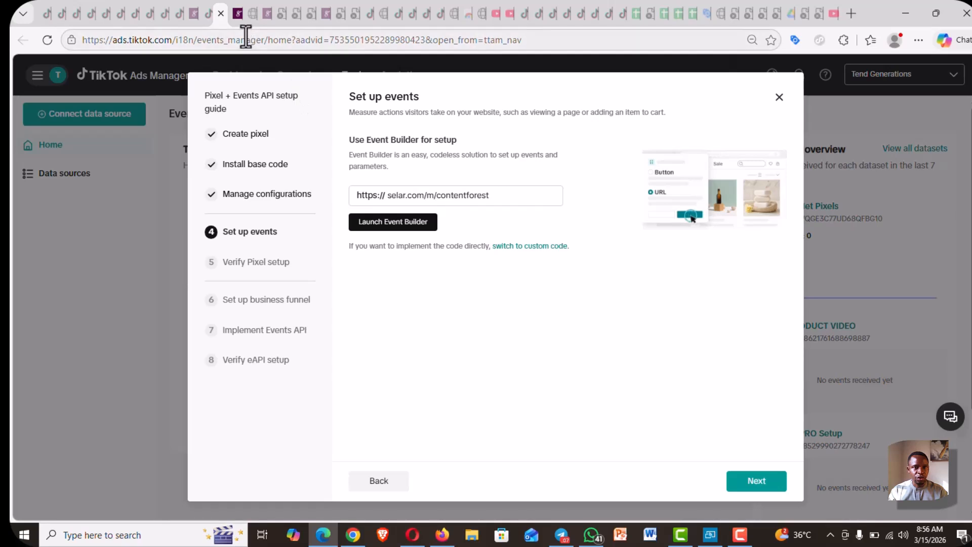
left_click(236, 14)
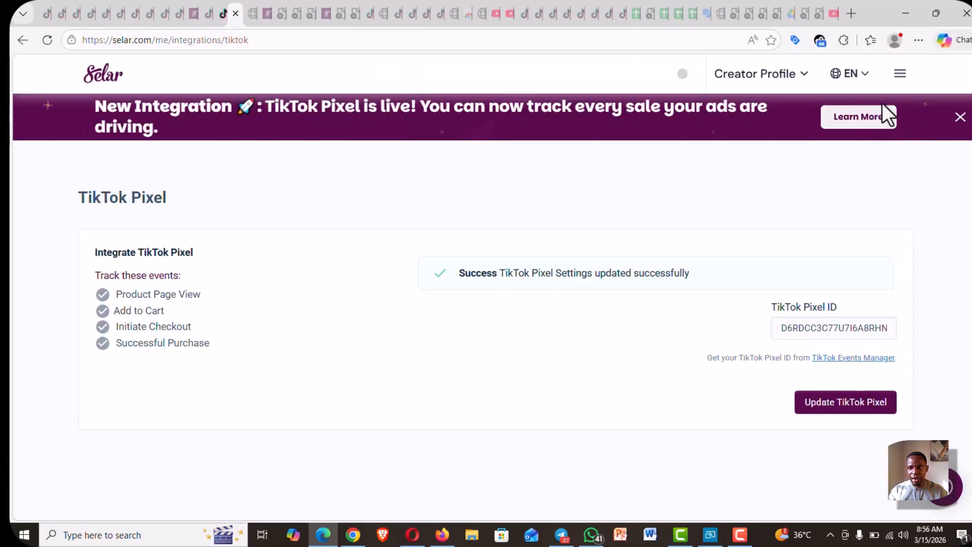
left_click(893, 76)
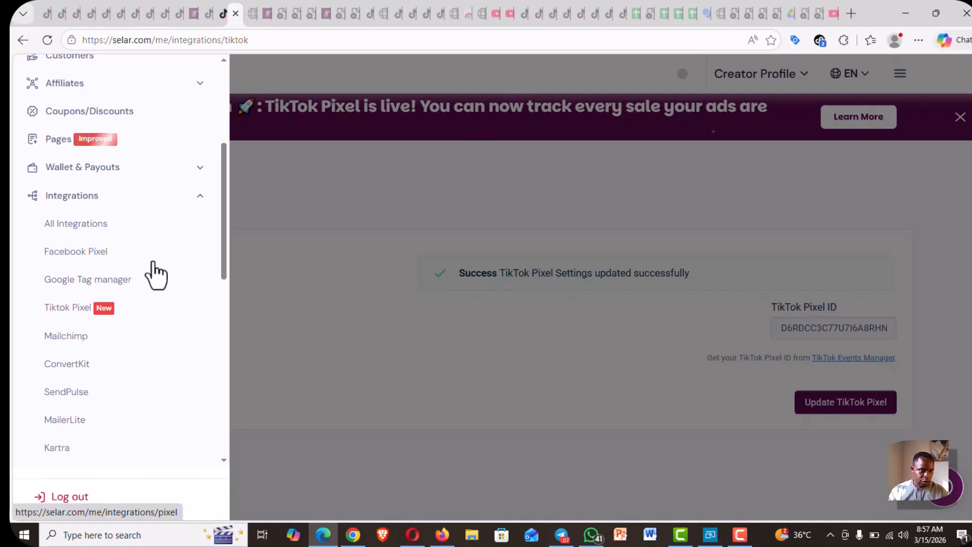
scroll(153, 273, "down", 5)
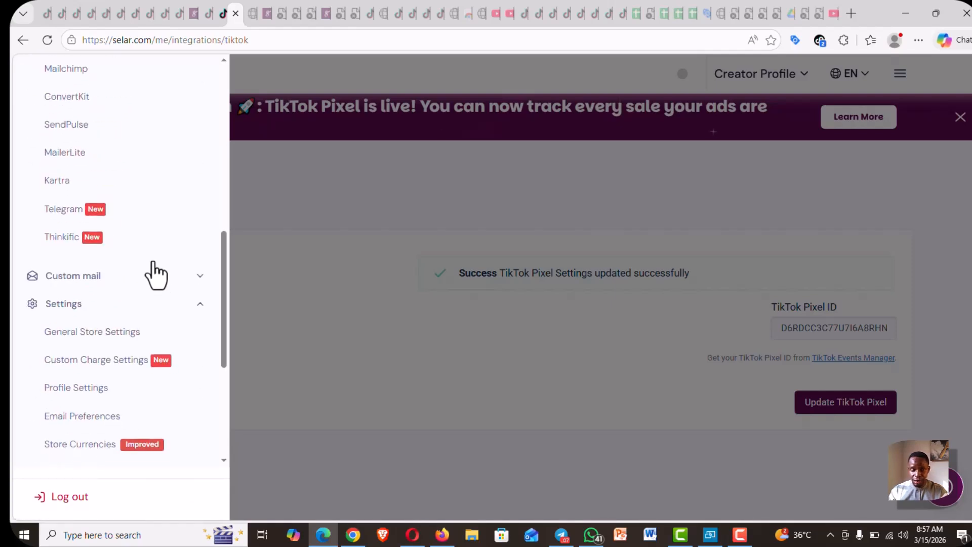
left_click(82, 338)
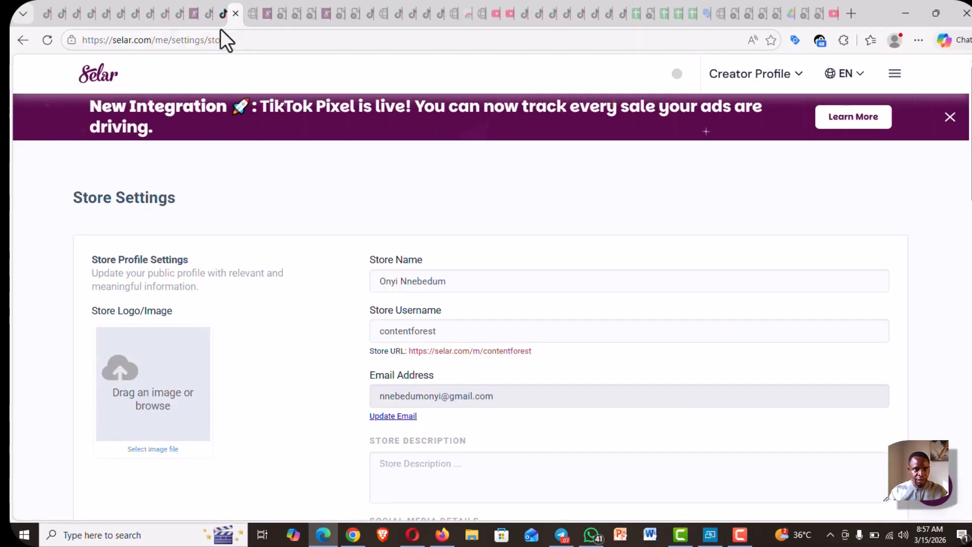
left_click(222, 16)
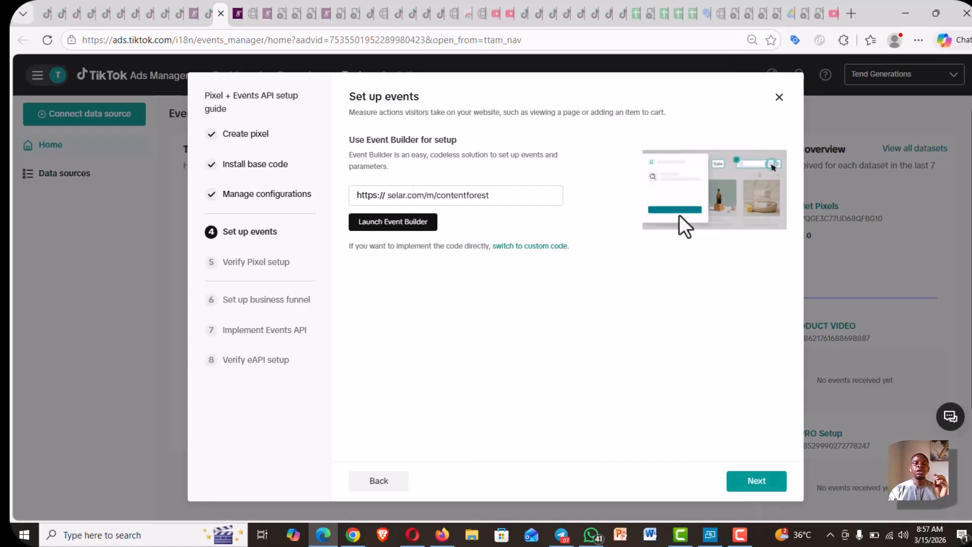
Step: Launch Event Builder on the Selar store and open the Book Formatting Services product page
left_click(377, 223)
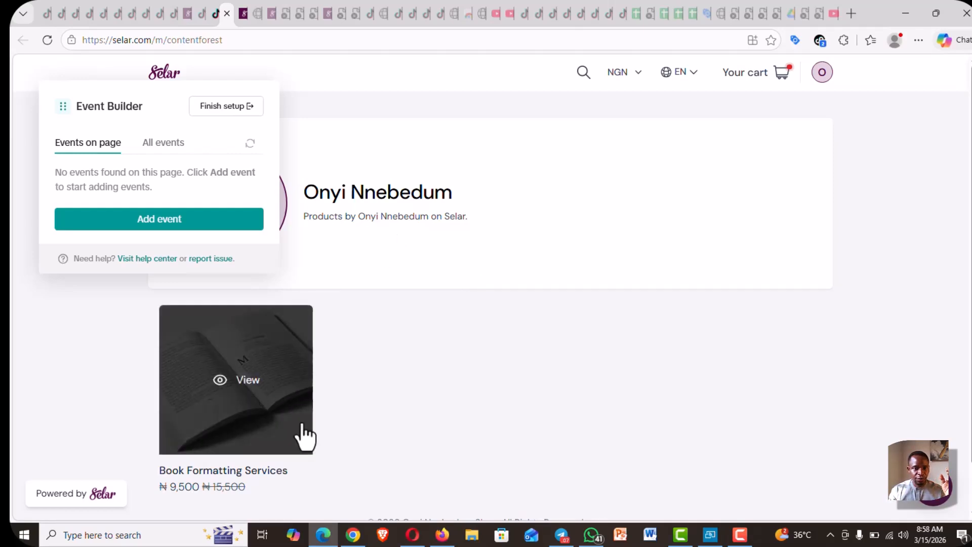
scroll(314, 420, "down", 1)
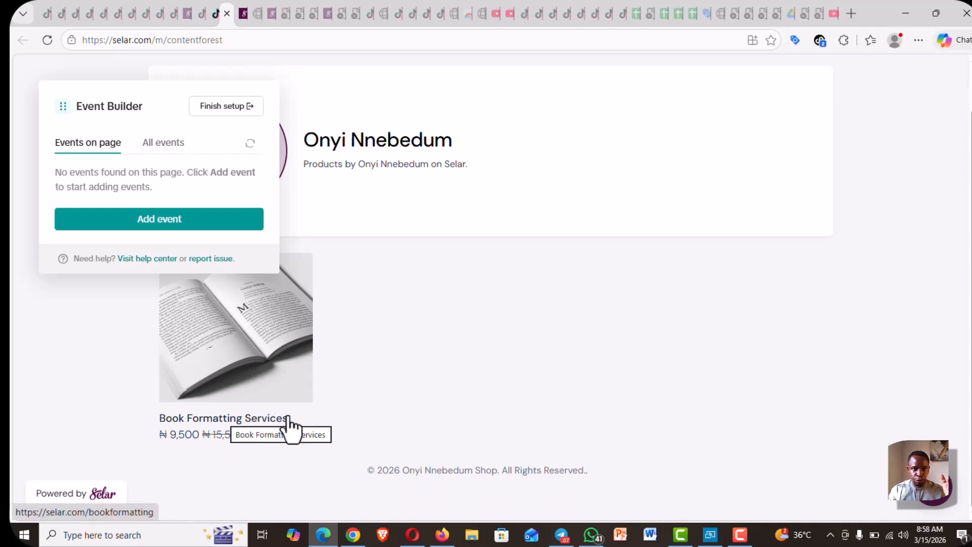
scroll(387, 203, "up", 1)
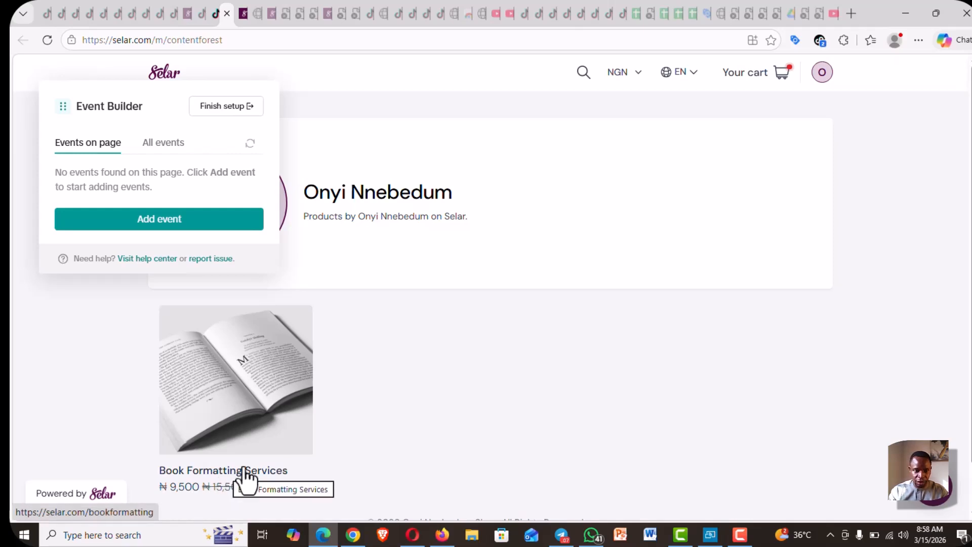
left_click(189, 478)
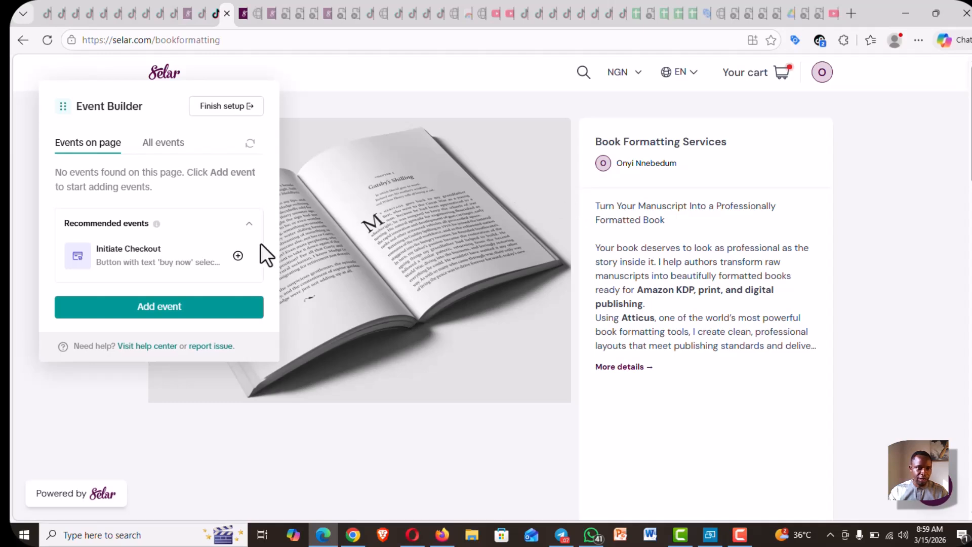
Step: Start a new event tracked by Button Clicks and select the product page's Buy now button as the tracked element
left_click(152, 307)
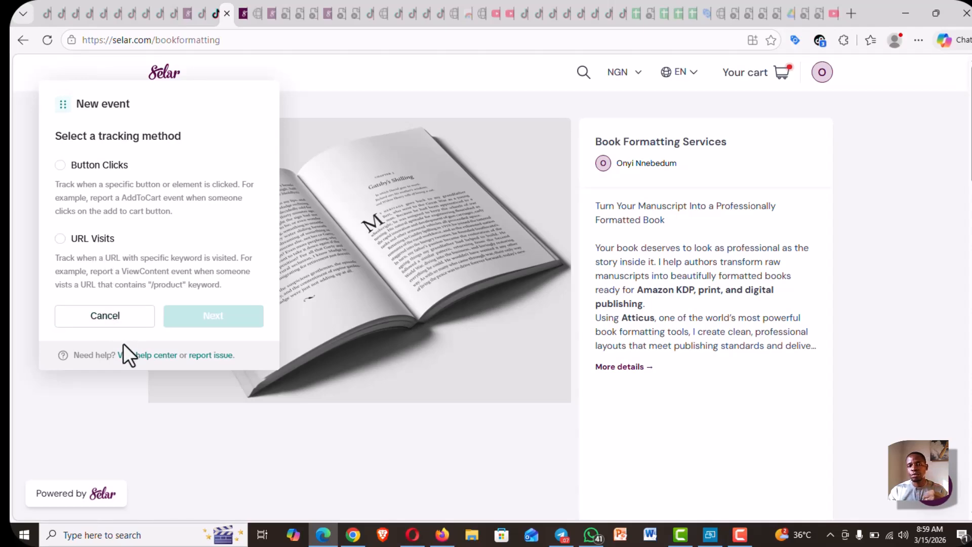
left_click(636, 379)
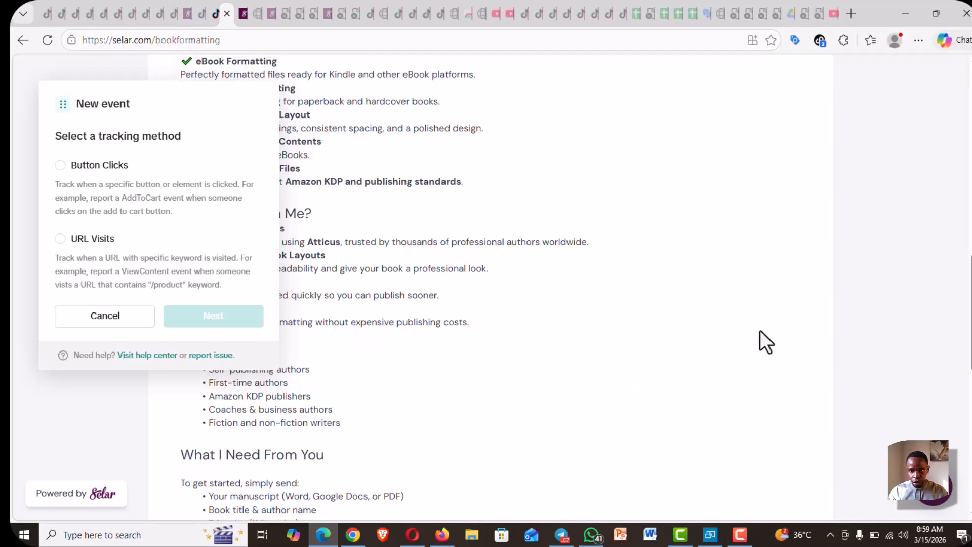
scroll(761, 332, "up", 6)
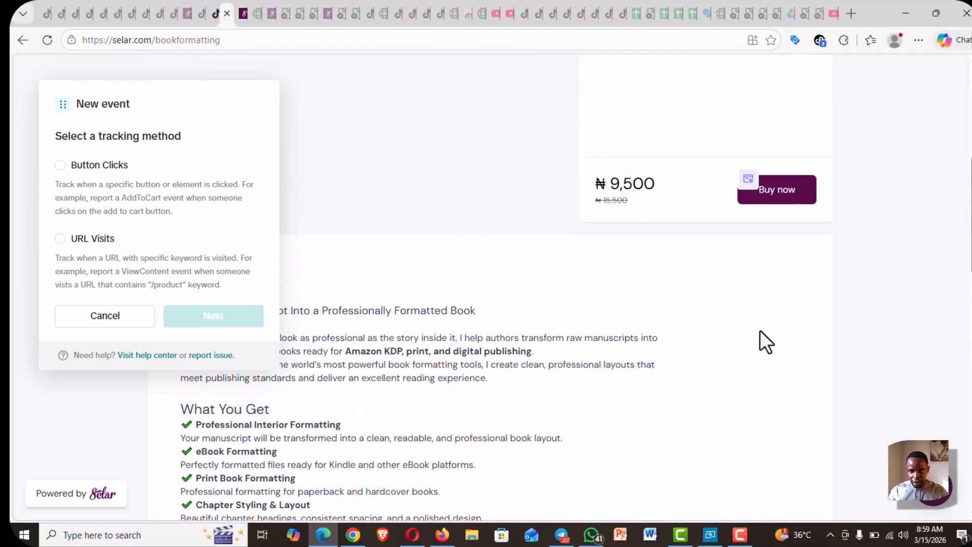
left_click(103, 167)
left_click(776, 199)
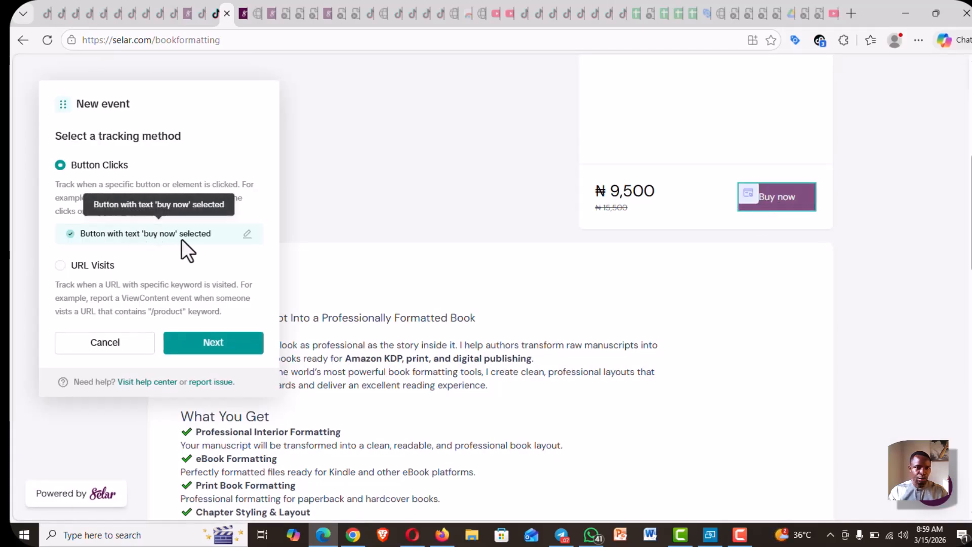
Step: Set the Buy now event's type to Click button, create the event without parameters, and show all events
left_click(213, 344)
left_click(166, 201)
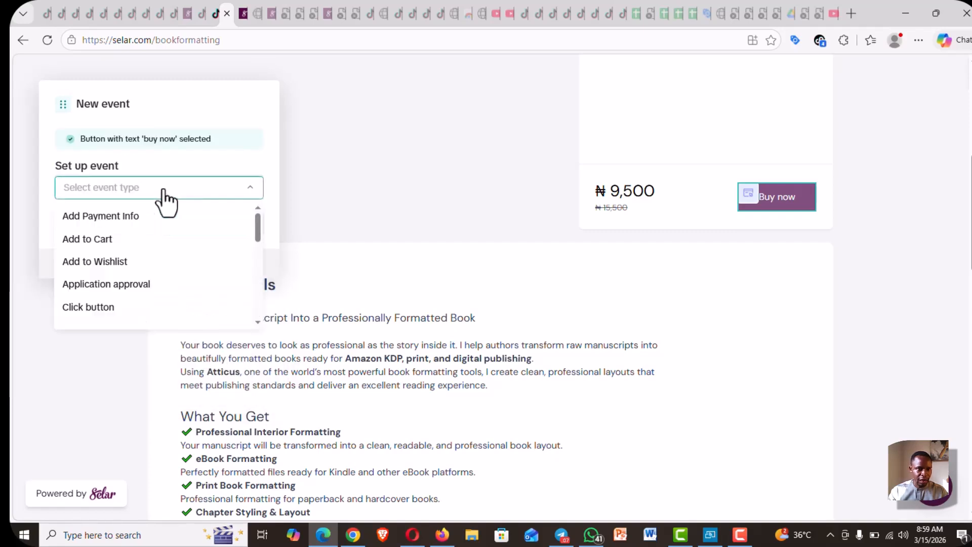
scroll(154, 254, "down", 1)
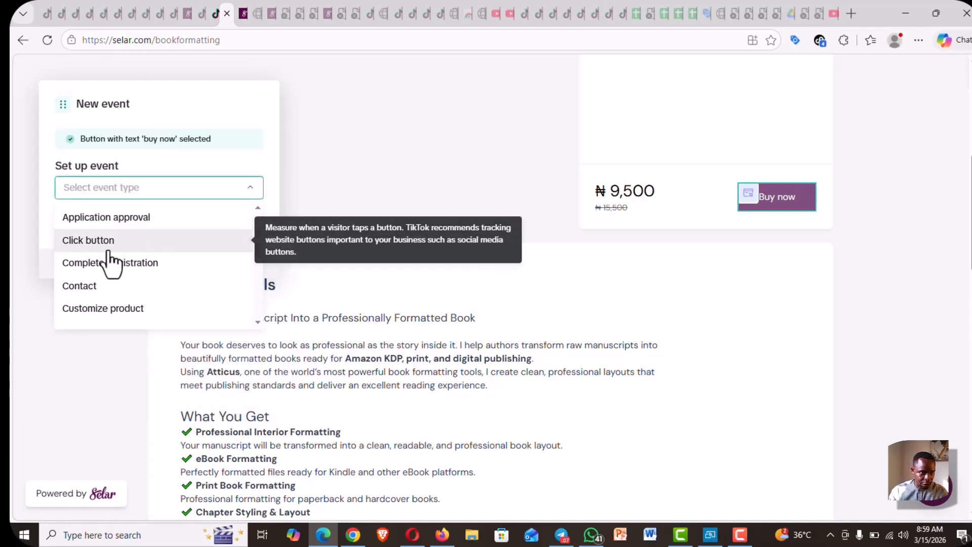
left_click(94, 243)
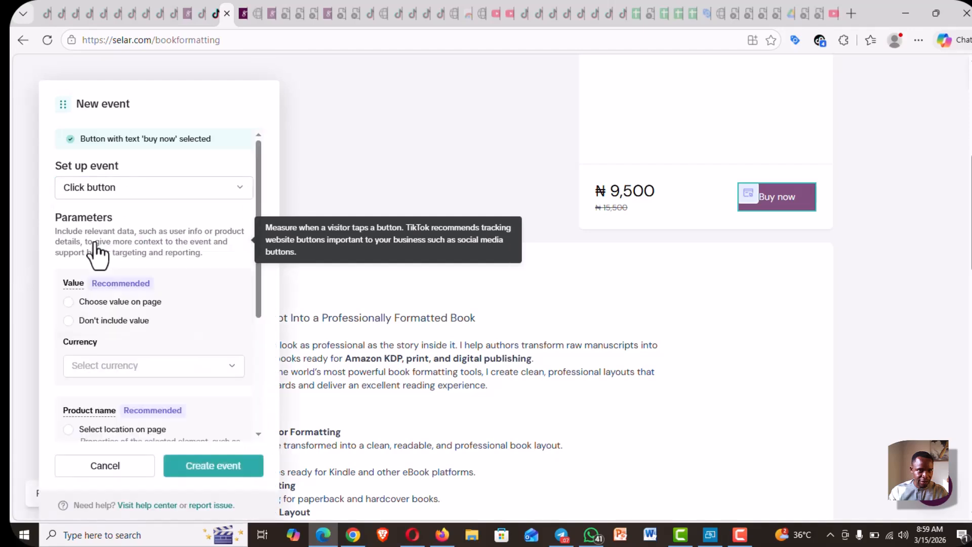
left_click(215, 470)
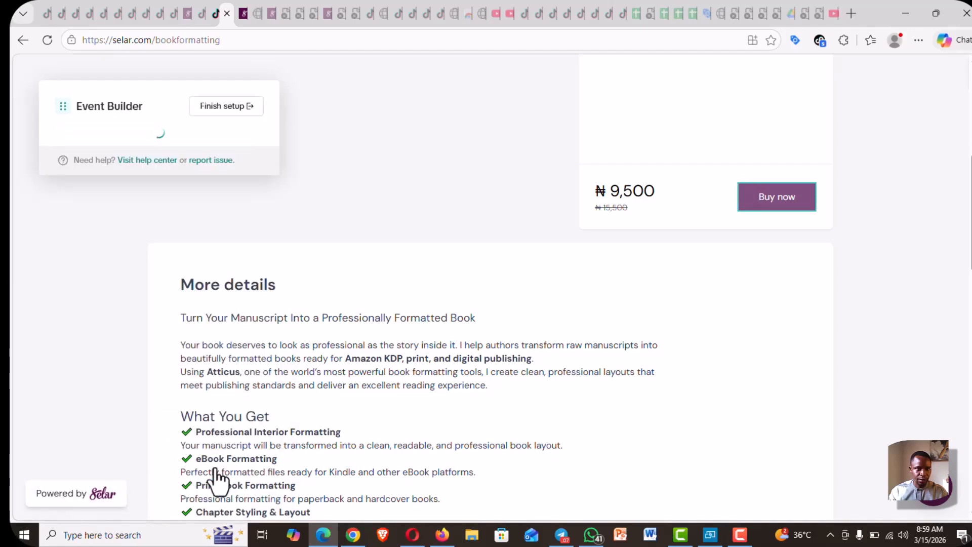
left_click(169, 145)
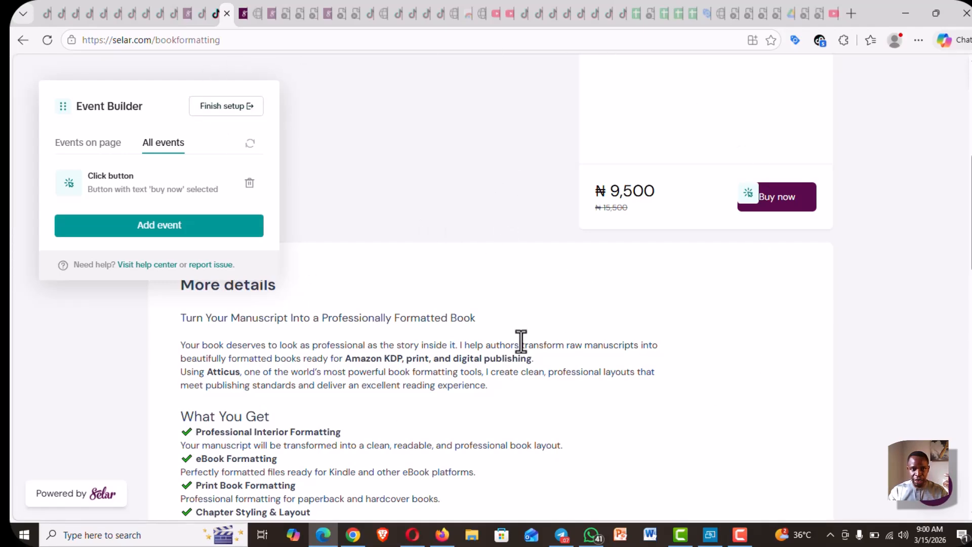
Step: Start another new event tracked by URL Visits and set its event type to View Content
scroll(645, 224, "up", 6)
scroll(647, 221, "down", 3)
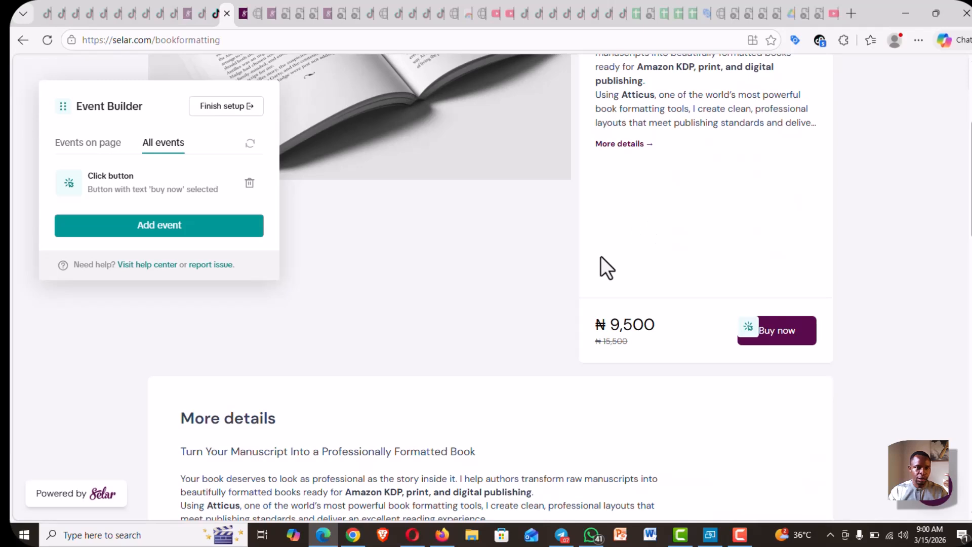
left_click(166, 237)
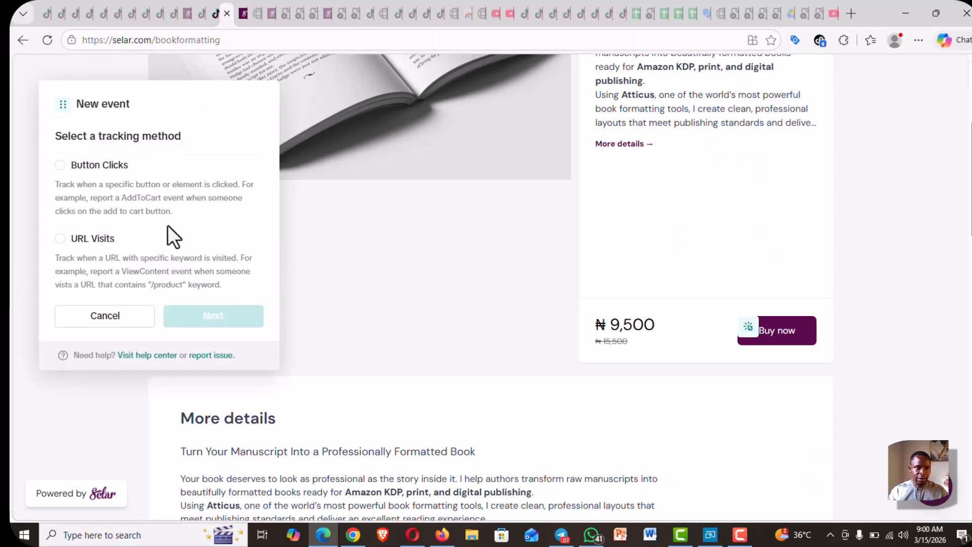
left_click(93, 240)
left_click(217, 324)
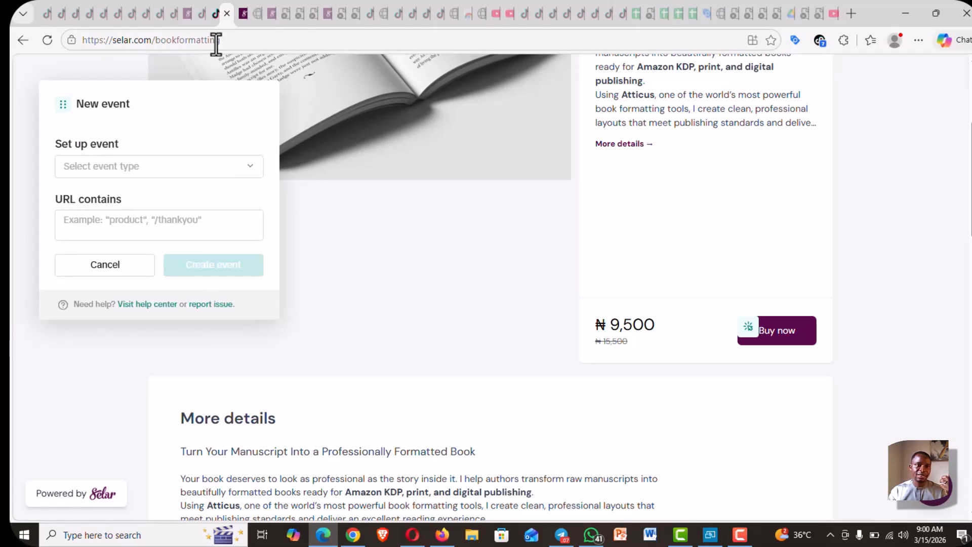
left_click(116, 173)
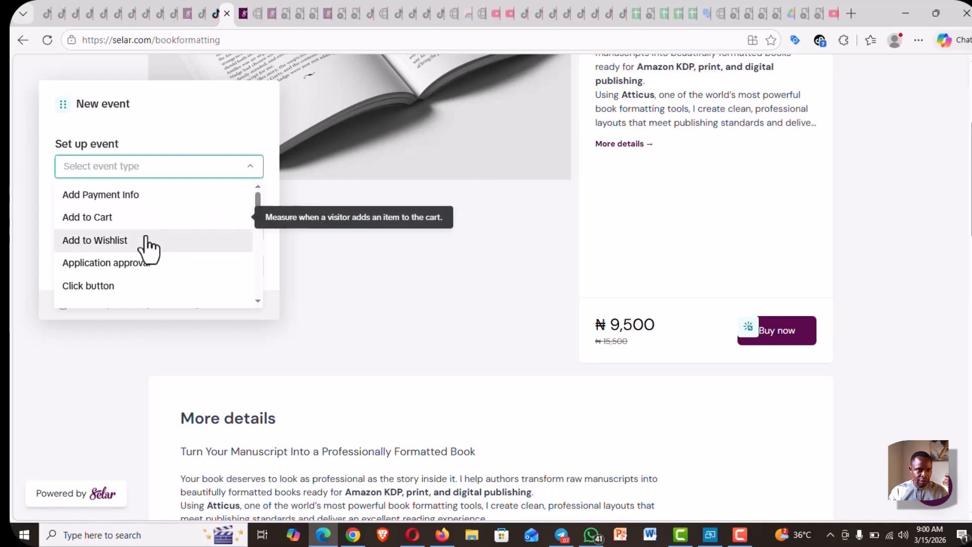
scroll(147, 248, "down", 5)
scroll(148, 256, "down", 5)
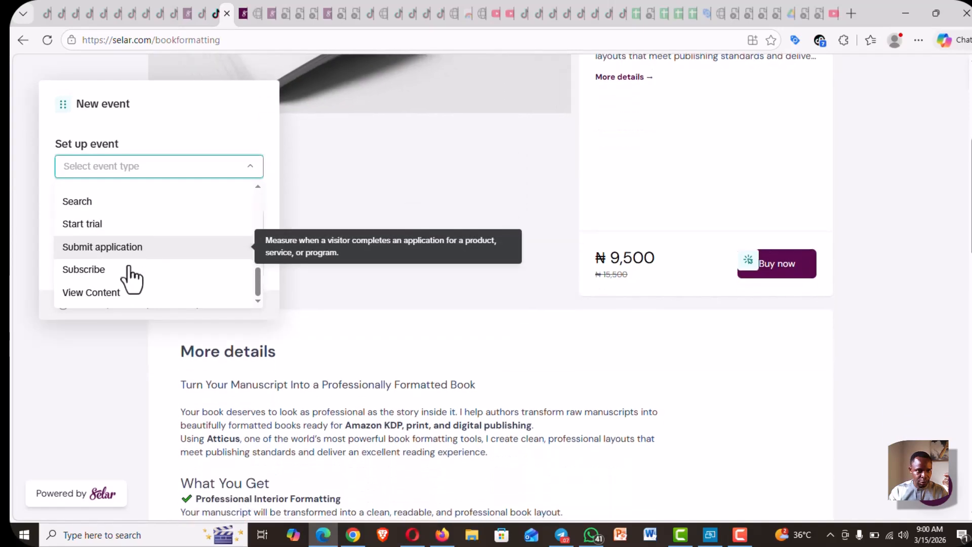
left_click(107, 296)
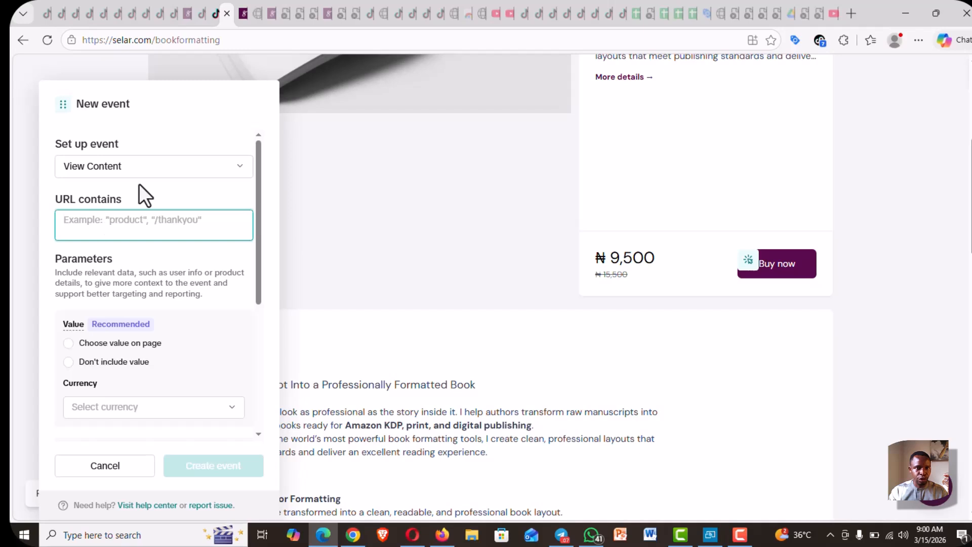
Step: Copy the "bookformatting" part of the product page's web address
left_click(214, 41)
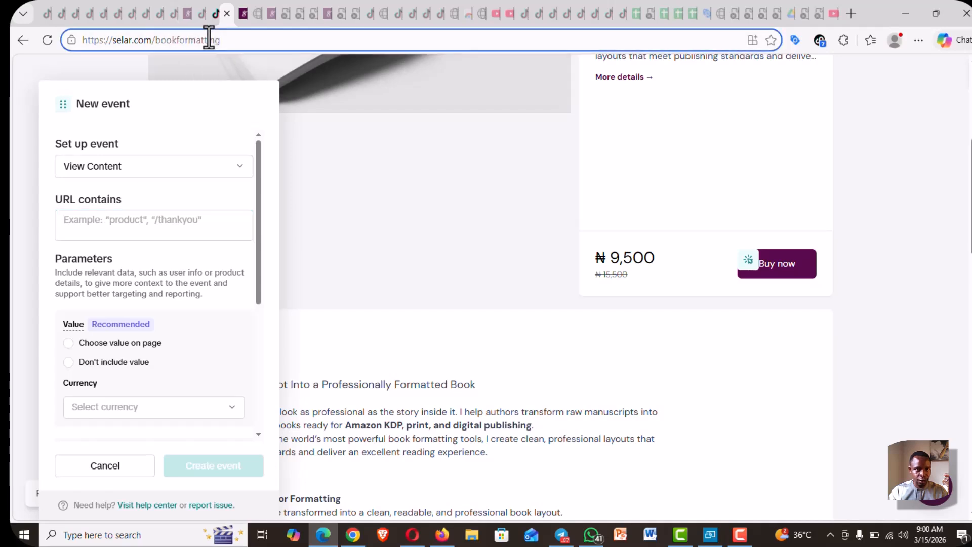
left_click(223, 38)
double_click(227, 41)
key("ctrl+c")
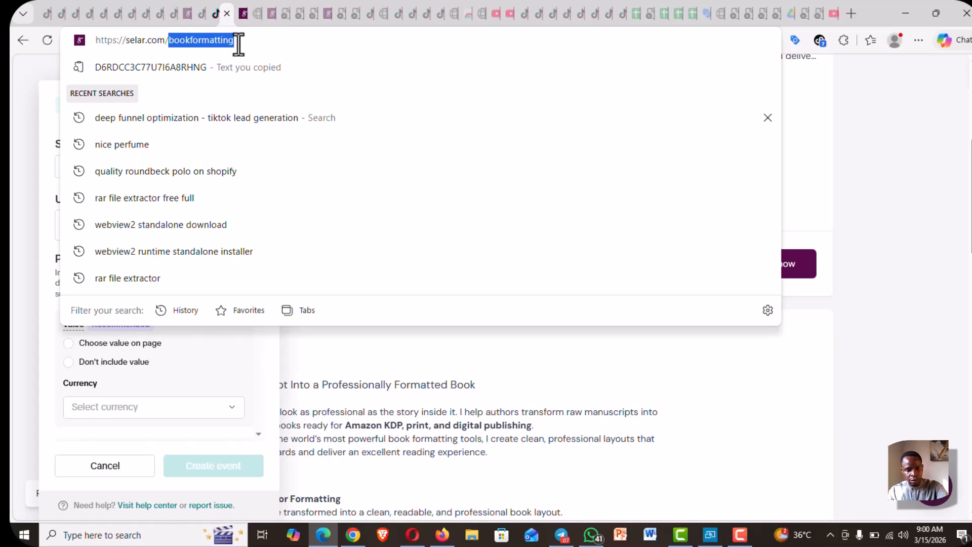
left_click(873, 174)
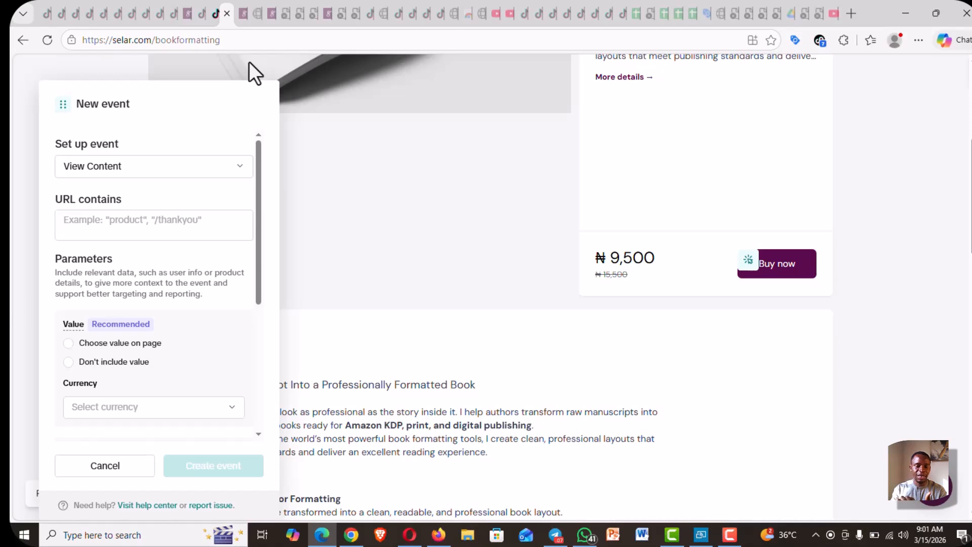
Step: Paste "bookformatting" as the View Content event's URL keyword, create the event, and show all events
scroll(672, 206, "up", 5)
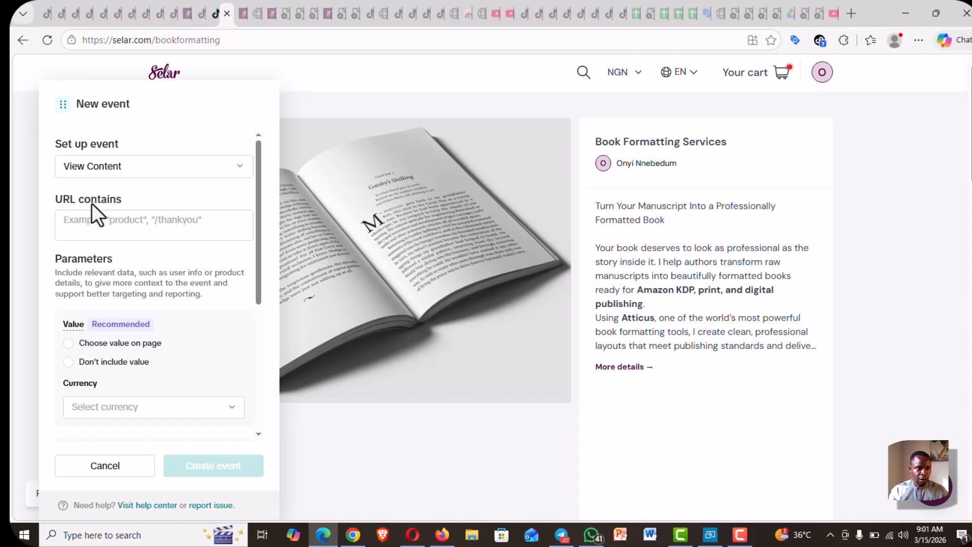
left_click(102, 220)
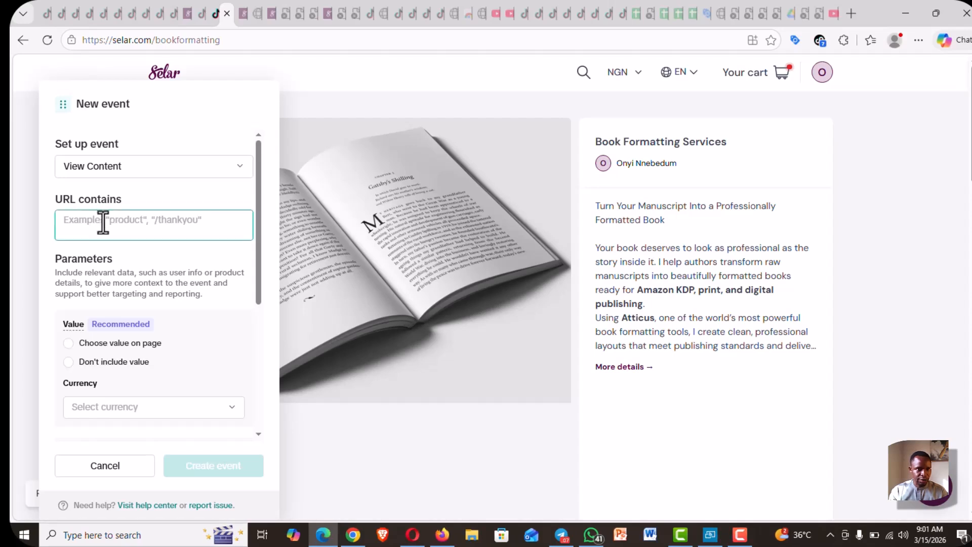
right_click(103, 223)
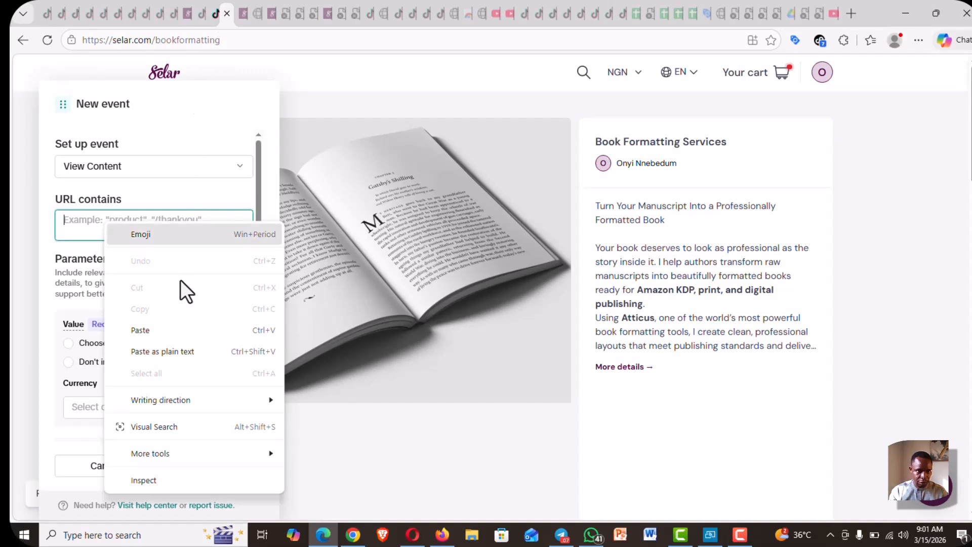
left_click(153, 332)
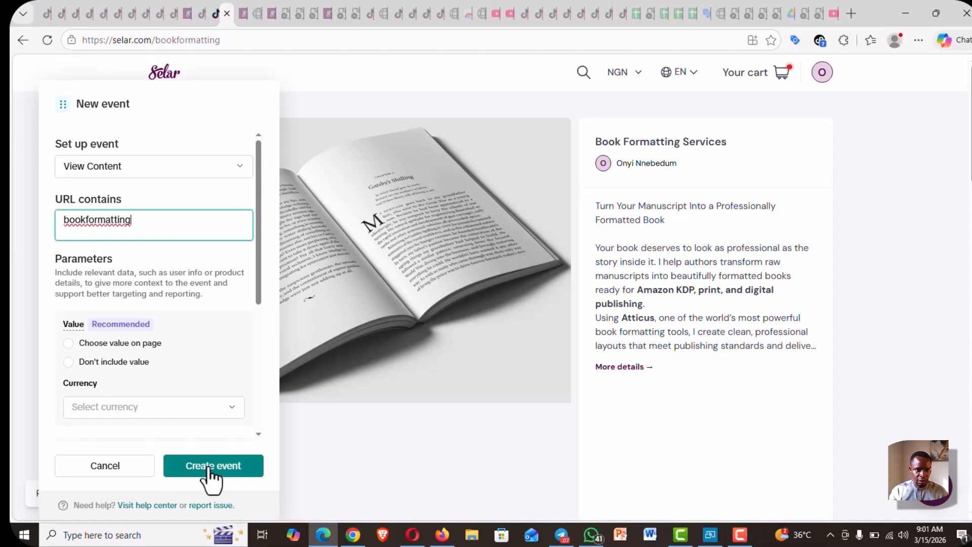
left_click(211, 468)
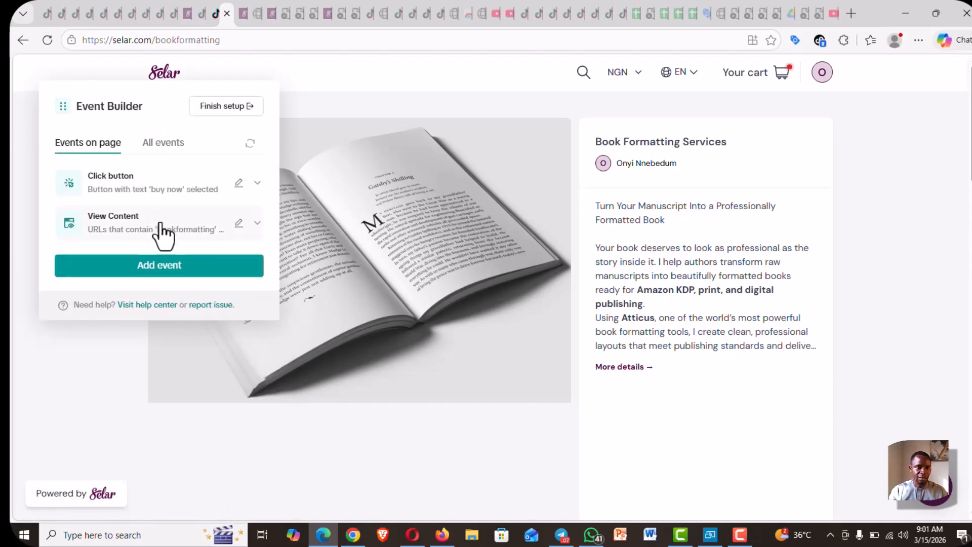
left_click(169, 144)
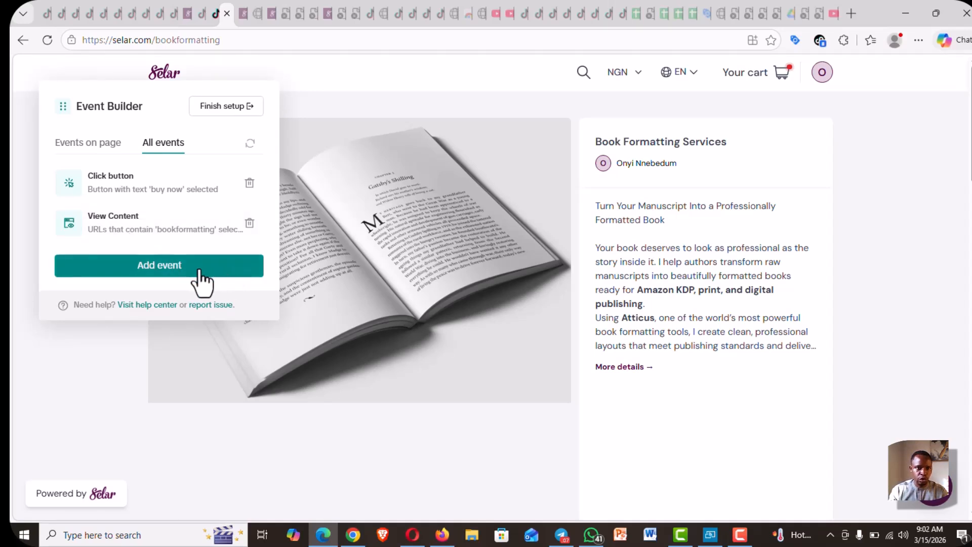
Step: Start a third event tracked by URL Visits and set its event type to Purchase
left_click(167, 265)
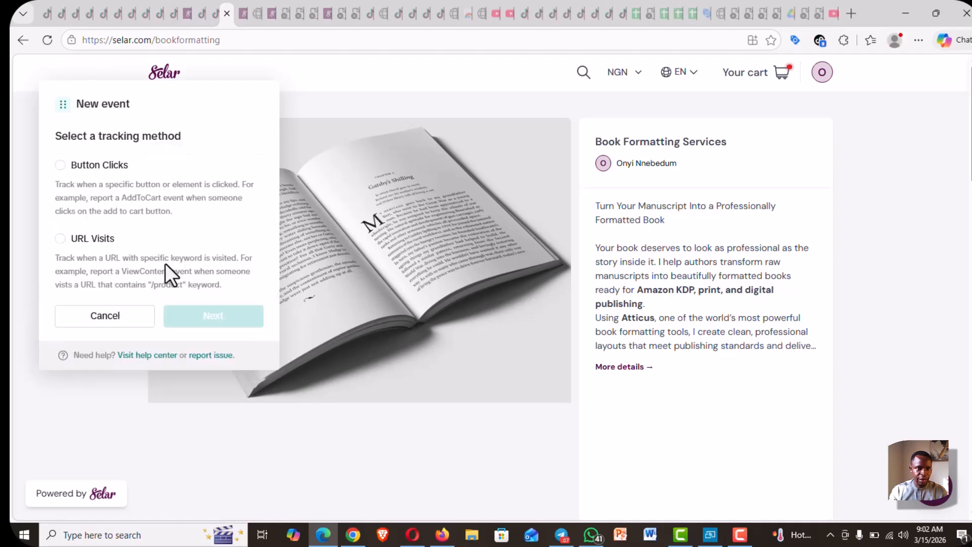
left_click(82, 243)
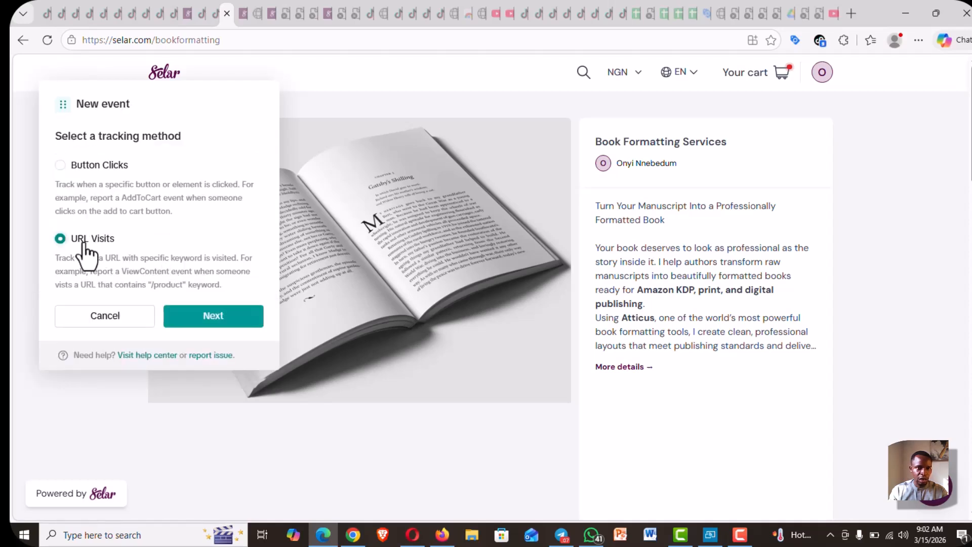
left_click(213, 320)
left_click(155, 172)
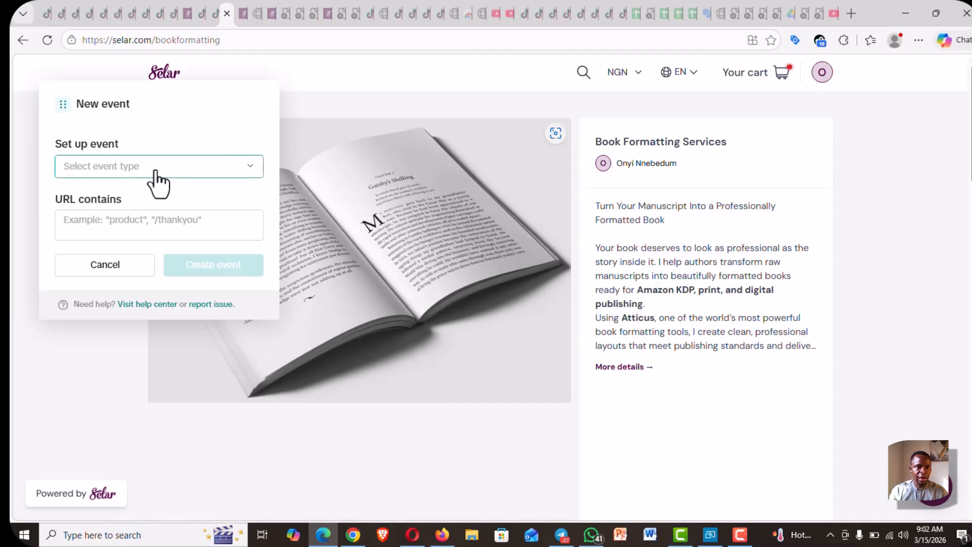
scroll(172, 253, "down", 10)
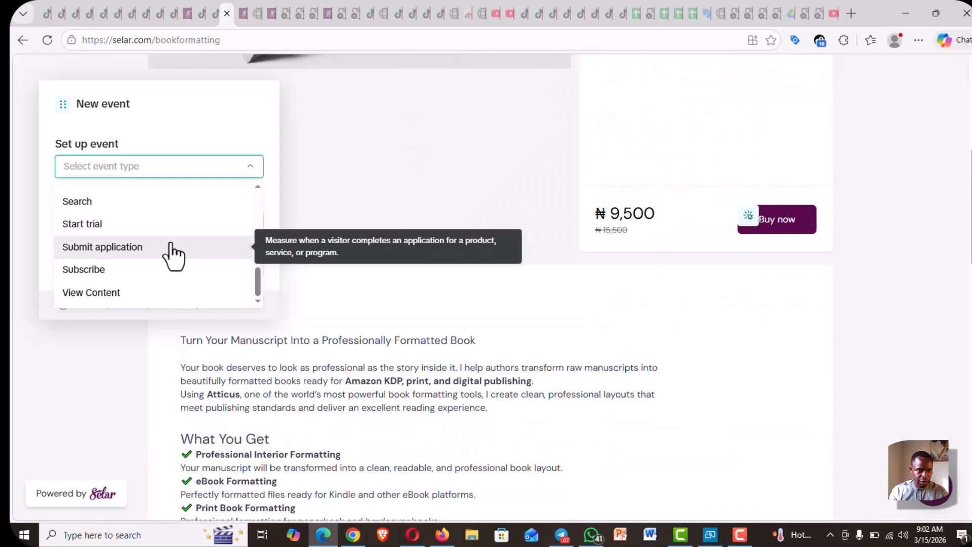
scroll(172, 250, "up", 8)
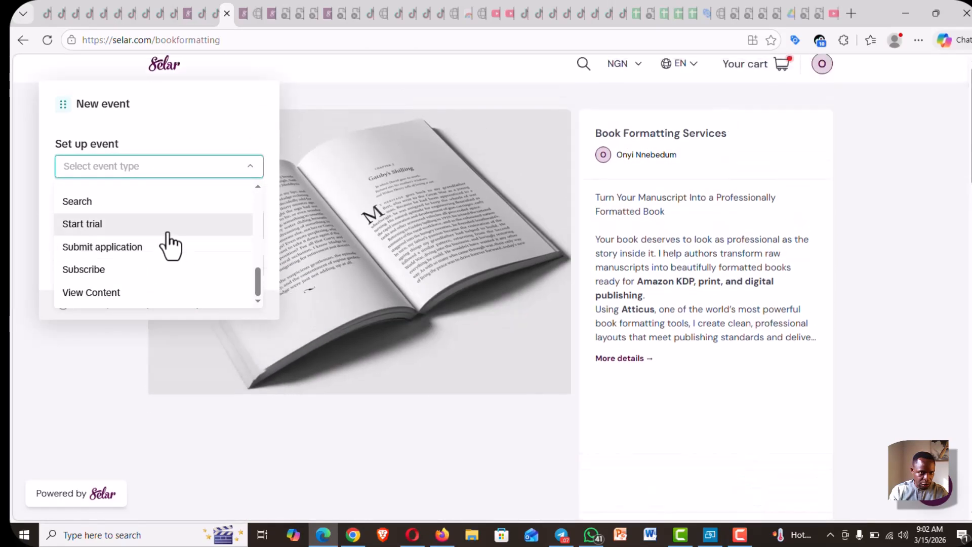
scroll(185, 229, "up", 2)
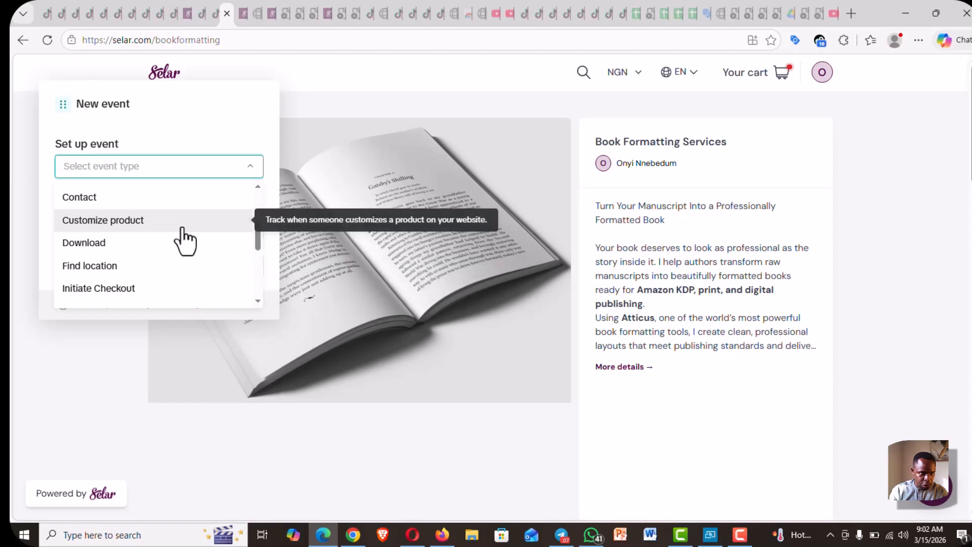
scroll(181, 229, "down", 2)
scroll(181, 238, "down", 2)
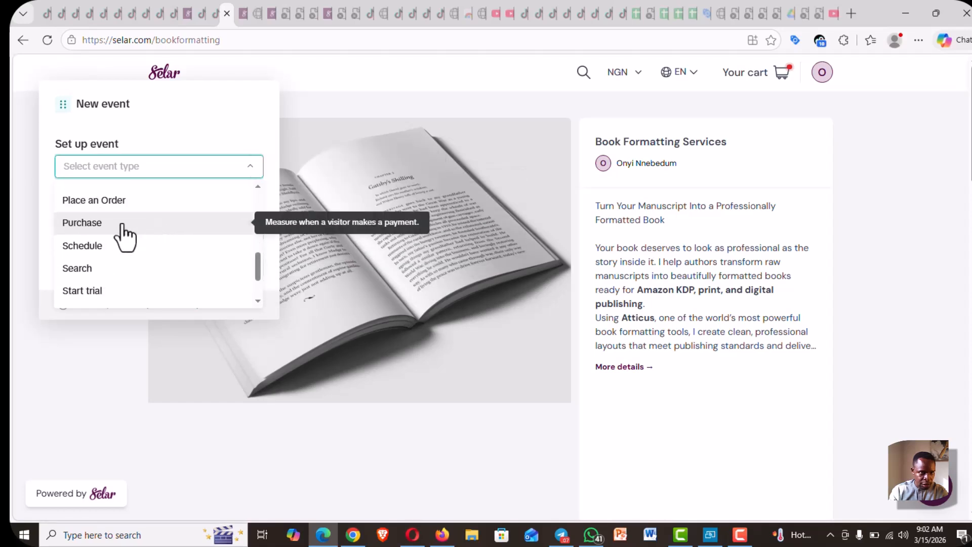
left_click(107, 223)
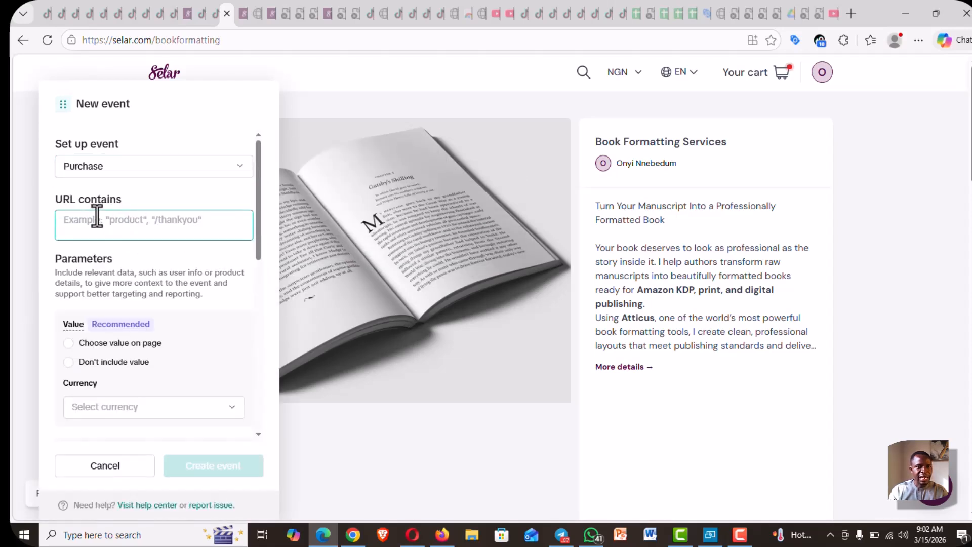
Step: Set the Purchase event's URL keyword to "receipt", create the event, and show all events
left_click(93, 218)
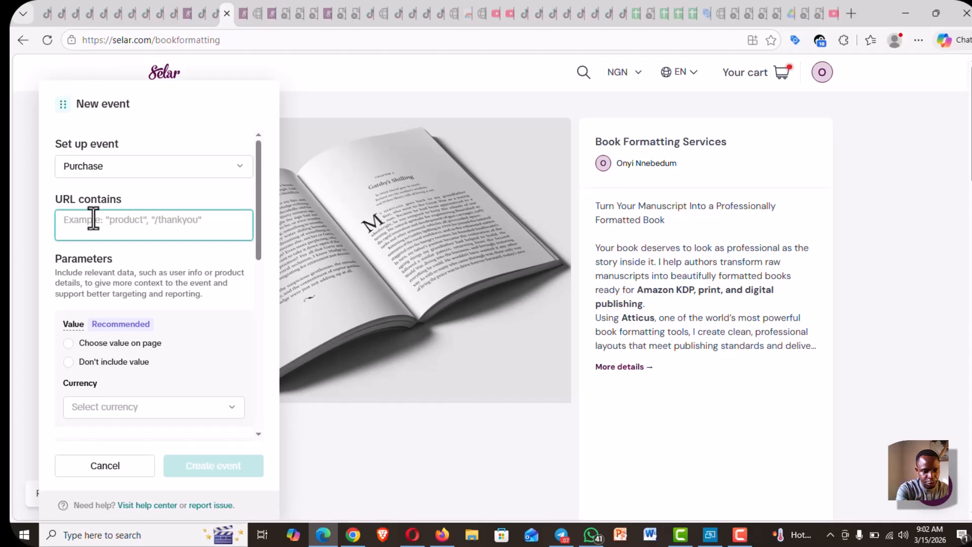
type("R")
key("BackSpace")
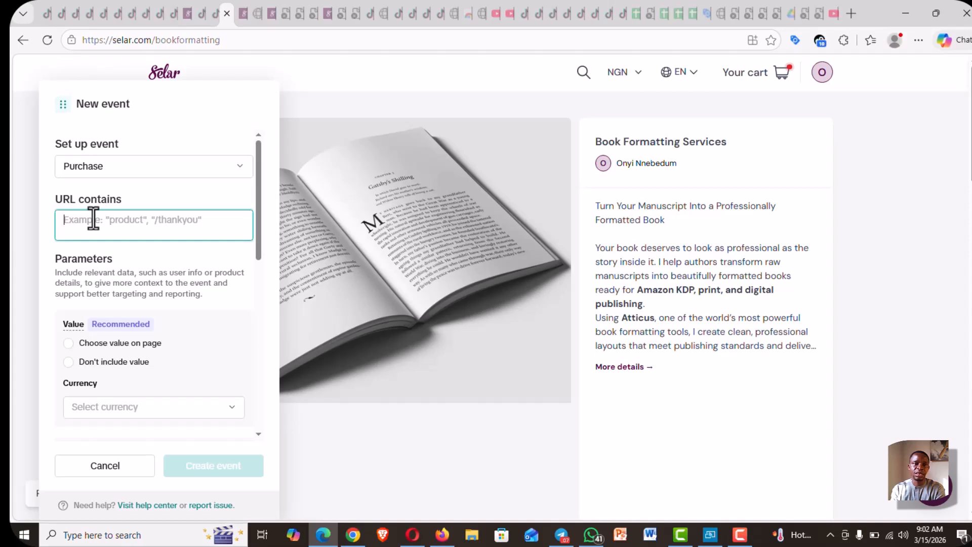
type("r")
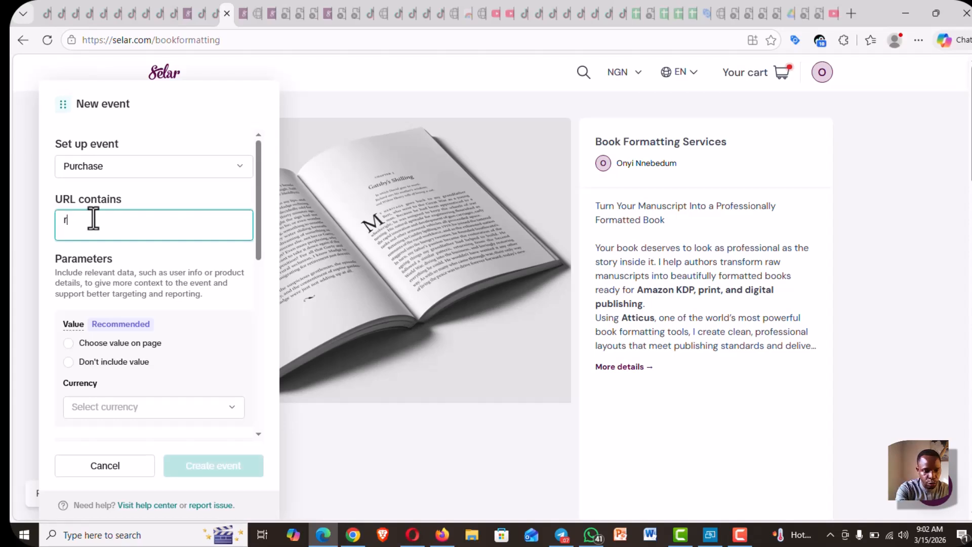
type("edi")
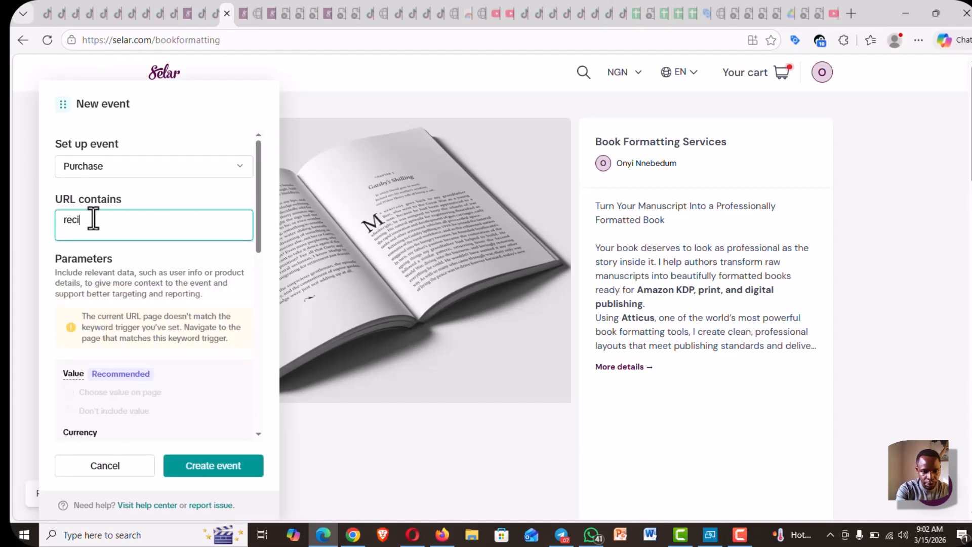
type("ept")
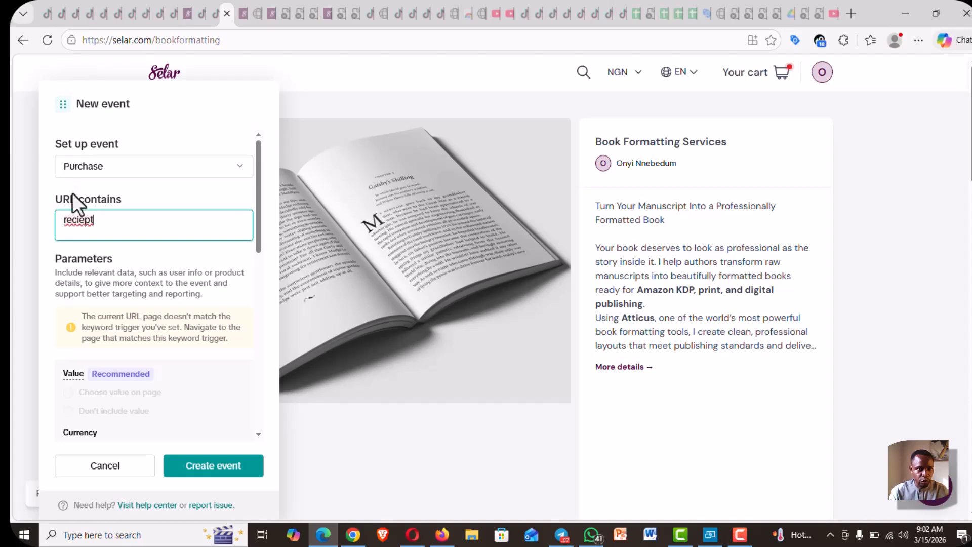
left_click(169, 250)
left_click(84, 221)
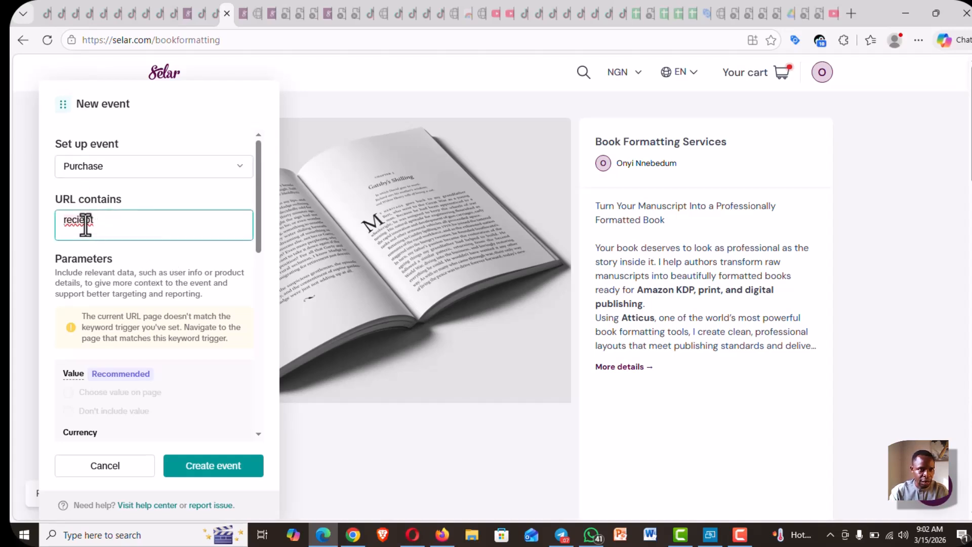
left_click(97, 279)
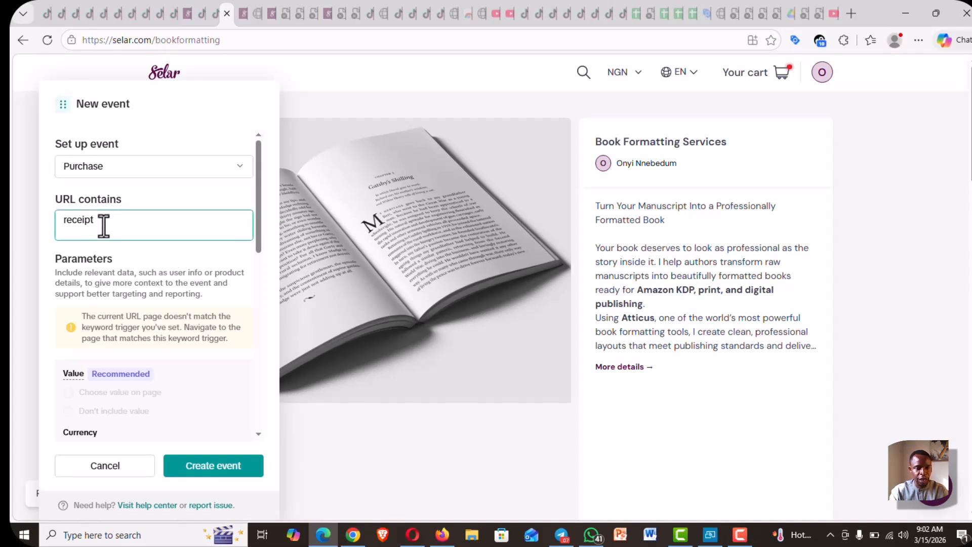
left_click(86, 247)
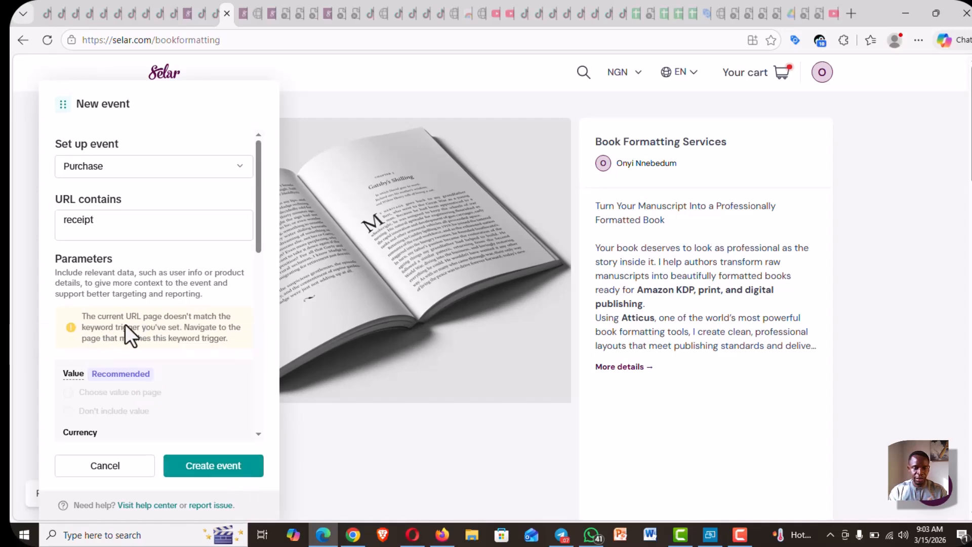
left_click(186, 475)
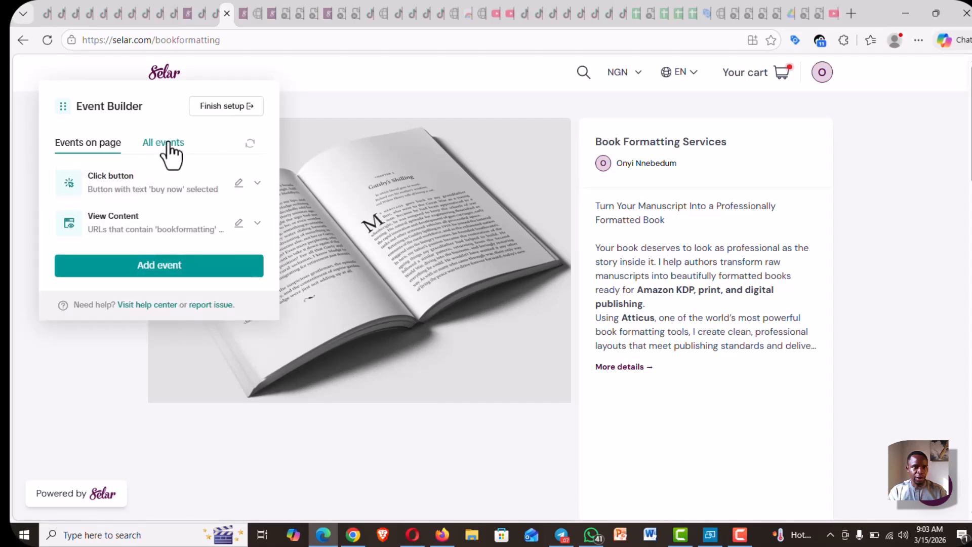
left_click(168, 143)
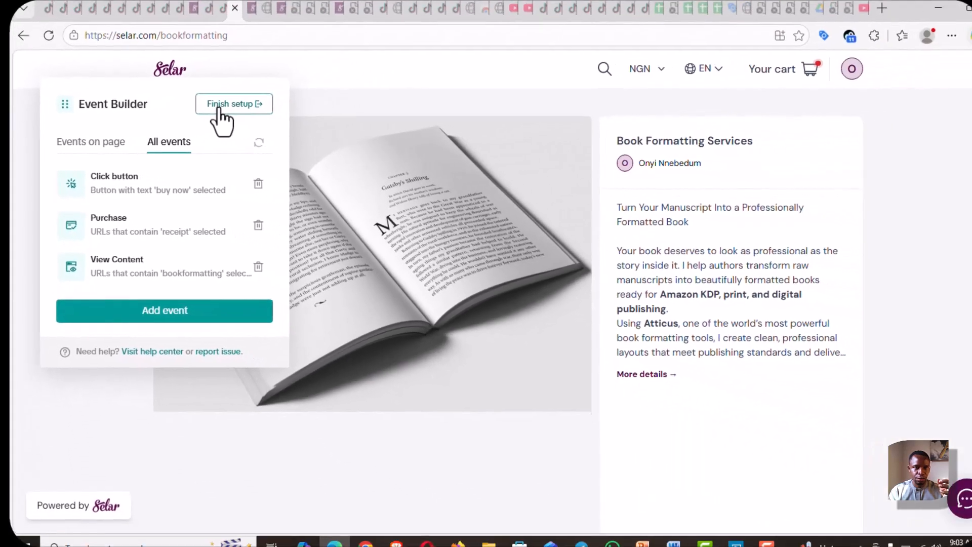
Step: Exit the Event Builder and finish the remaining stages of the Pixel + Events API setup guide, keeping the E-commerce funnel template
left_click(220, 108)
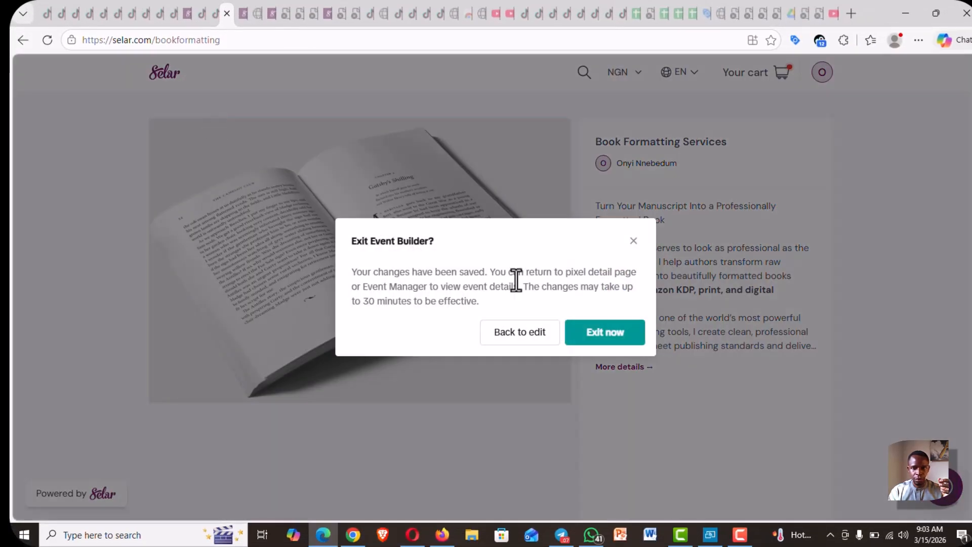
left_click(600, 334)
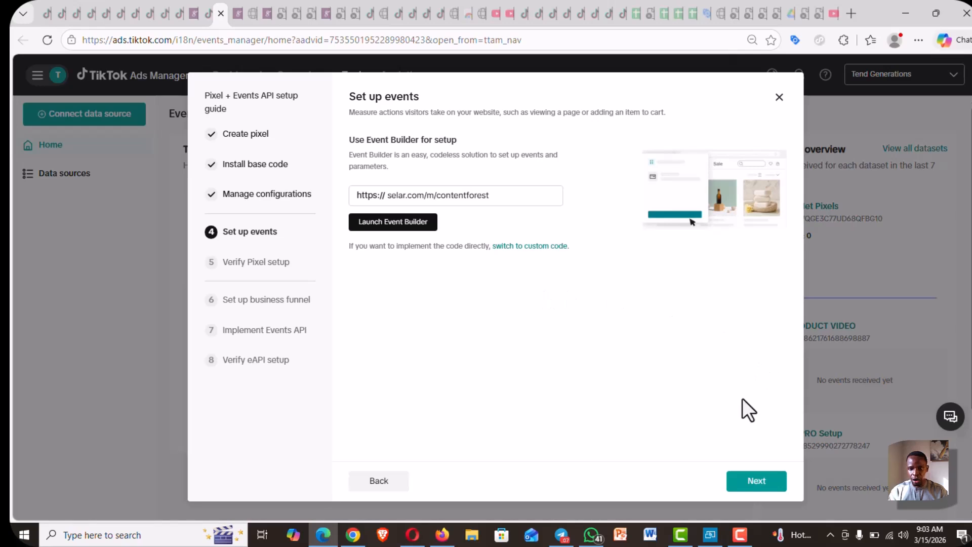
left_click(749, 482)
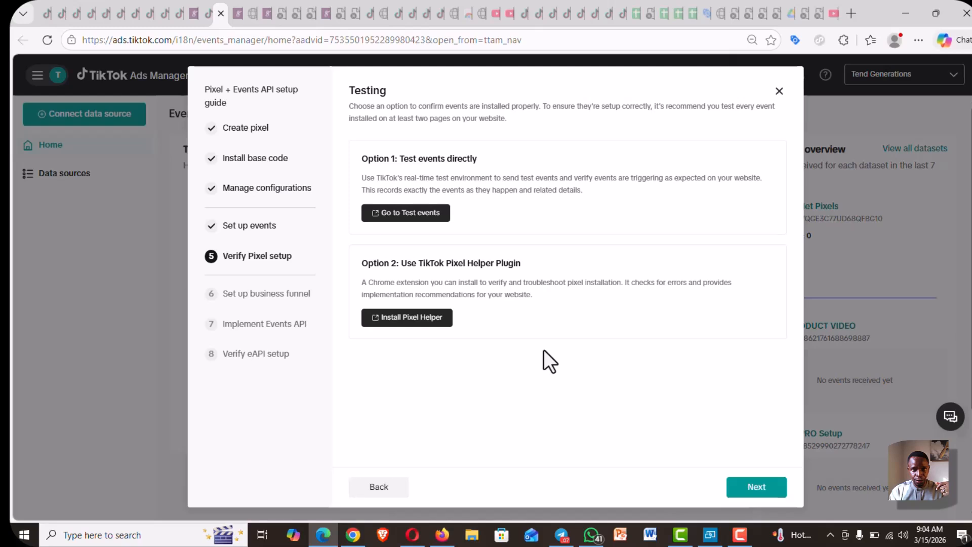
left_click(754, 487)
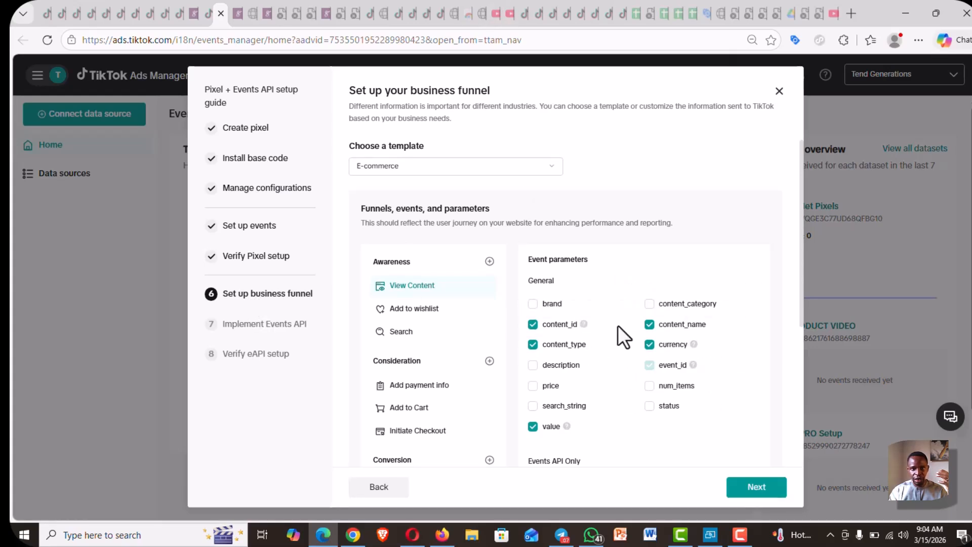
left_click(744, 486)
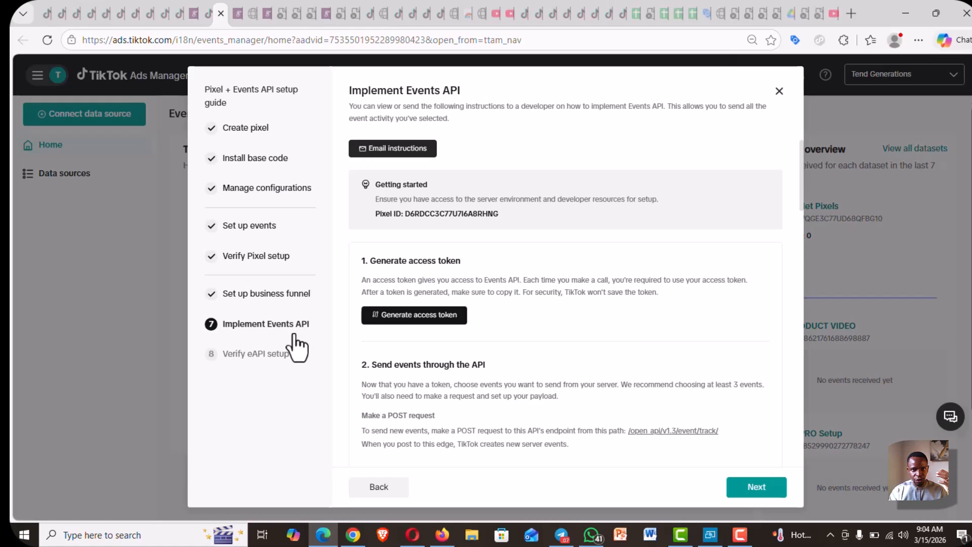
left_click(762, 488)
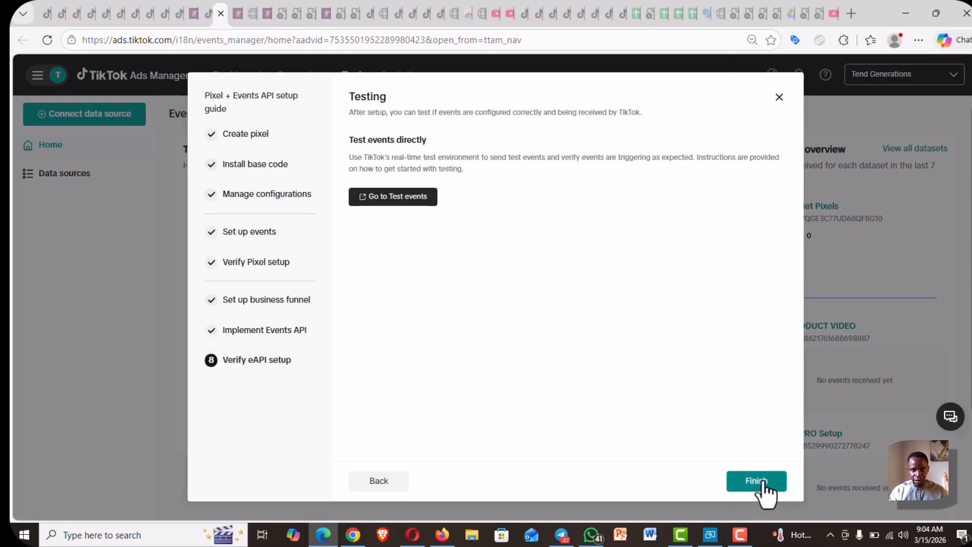
left_click(764, 488)
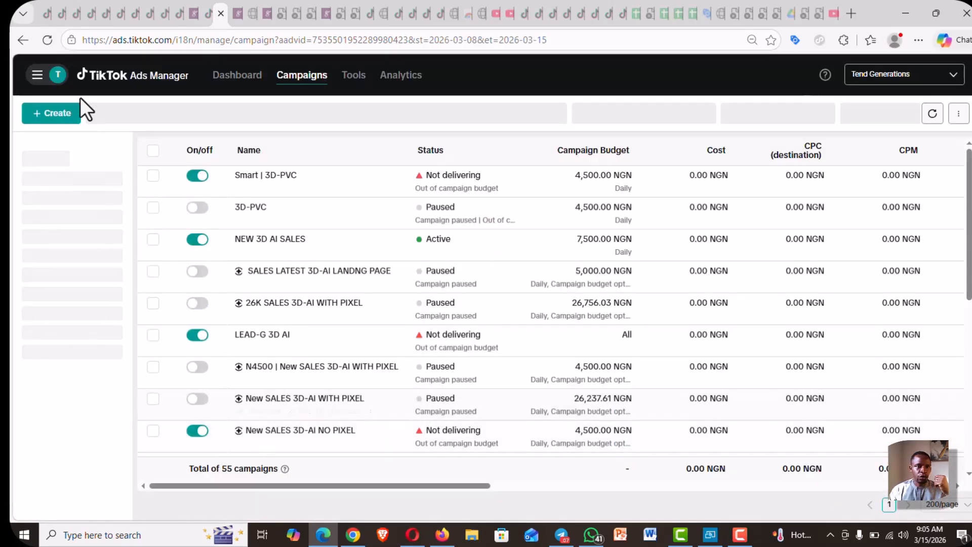
Step: Create a new Sales campaign for a website as a Manual campaign and continue to its ad group settings
left_click(64, 111)
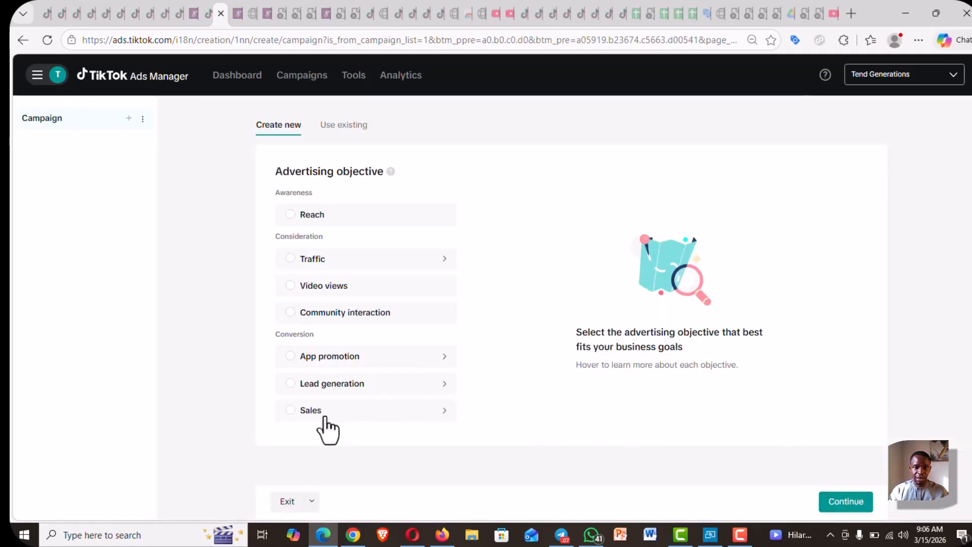
mouse_move(324, 417)
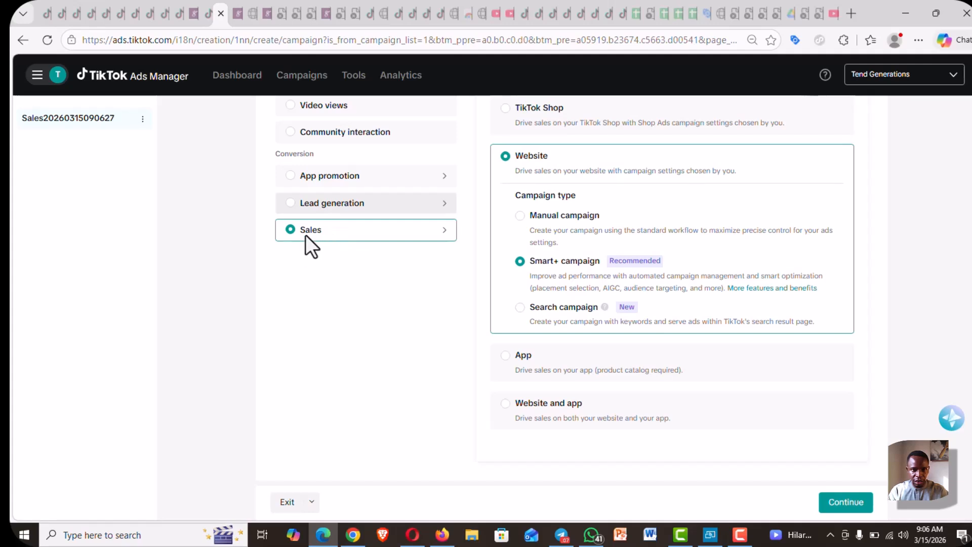
left_click(529, 217)
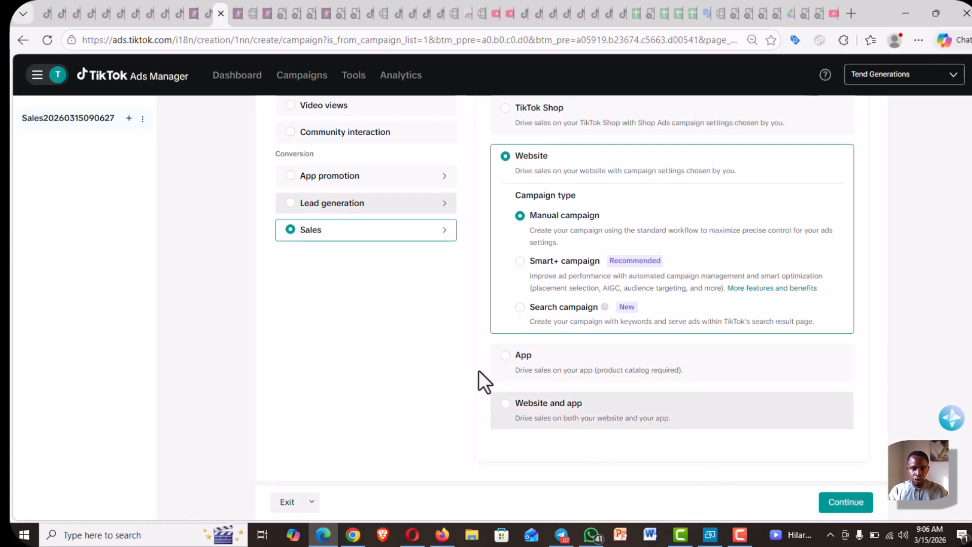
scroll(471, 395, "down", 4)
scroll(405, 395, "down", 3)
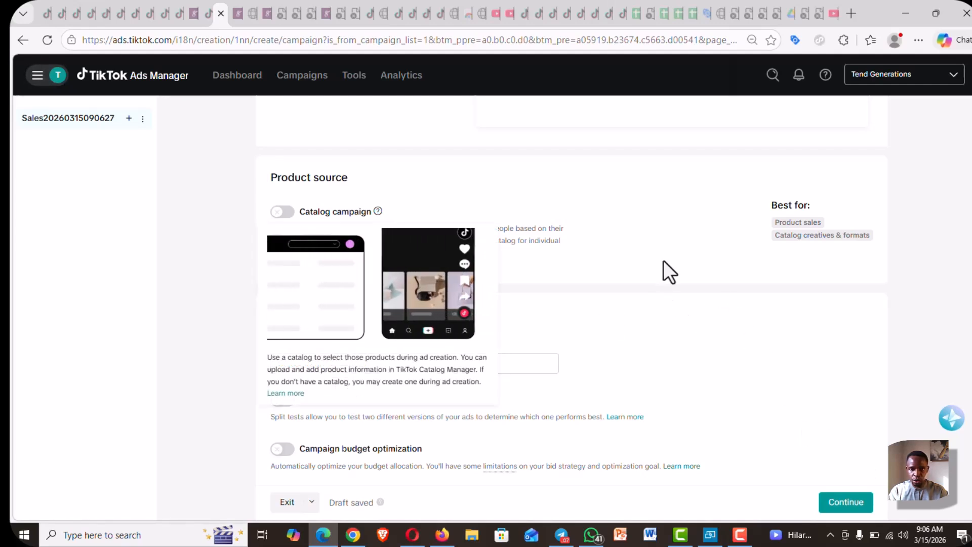
left_click(836, 506)
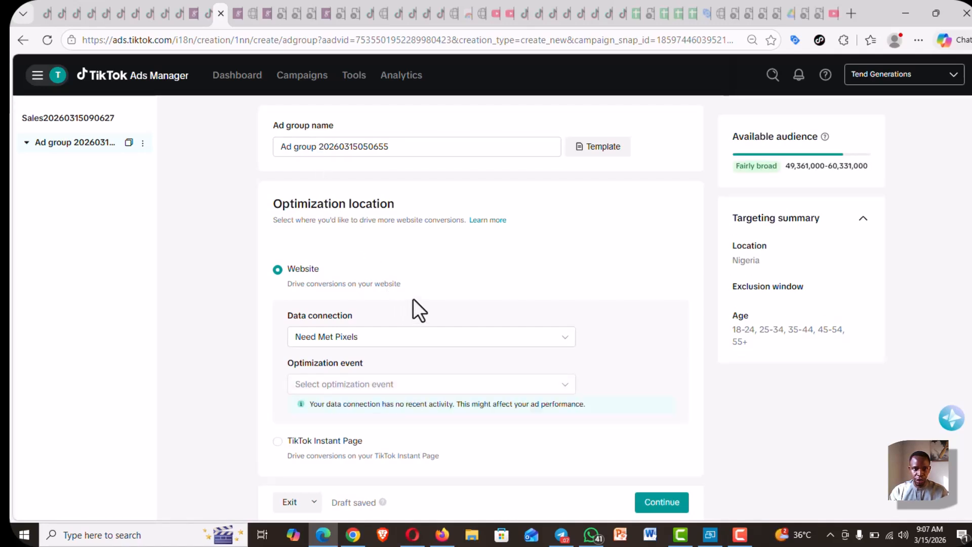
Step: Check the status of SELAR NEW PIXEL among the data connections for the ad group's website optimization
scroll(453, 268, "down", 2)
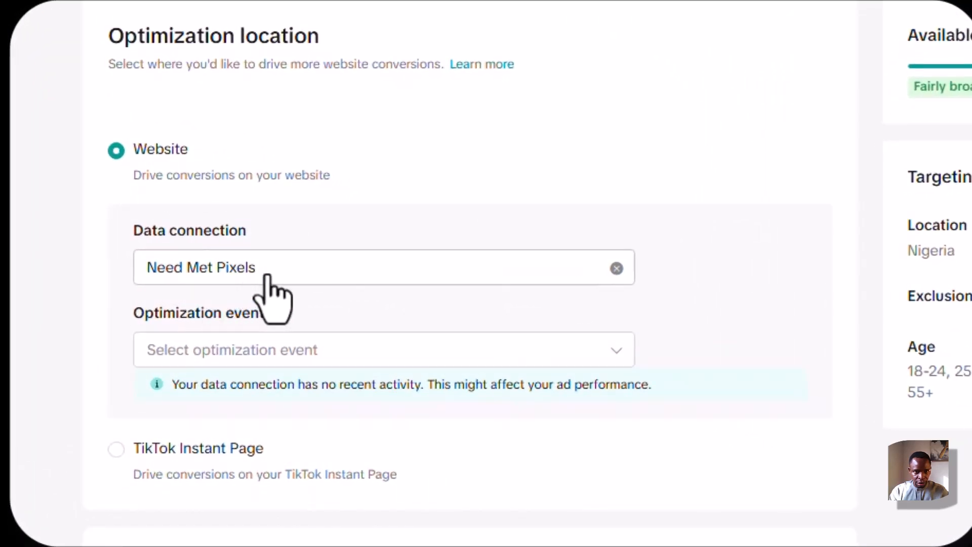
left_click(236, 276)
mouse_move(188, 371)
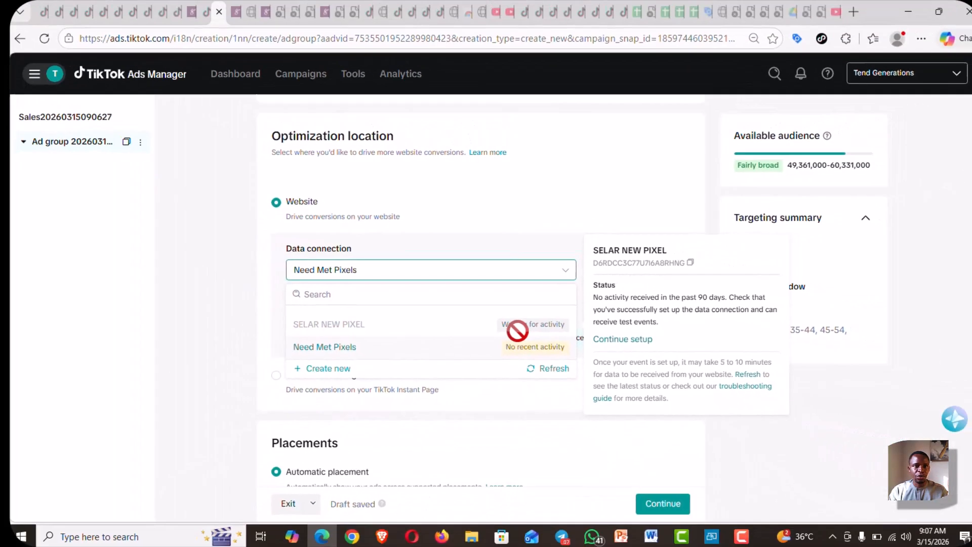
left_click(367, 341)
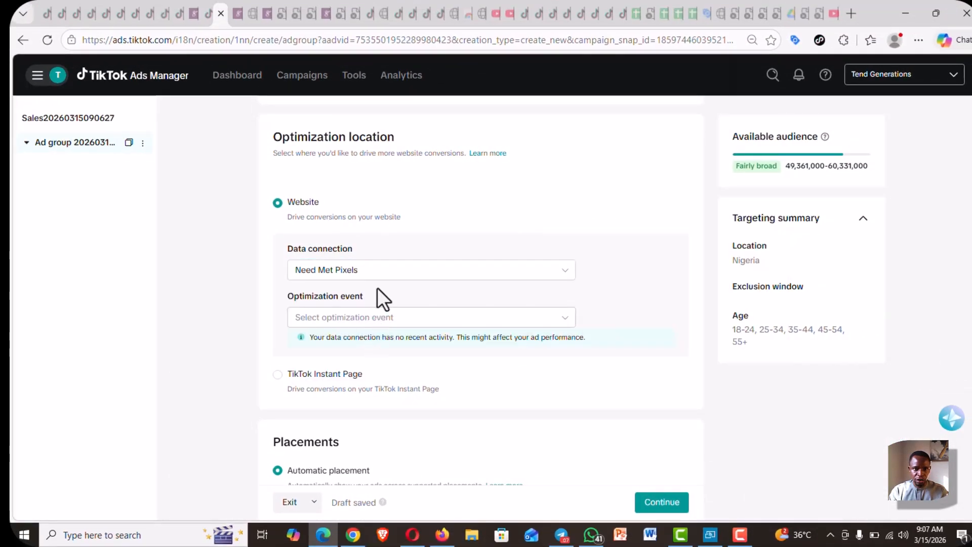
left_click(369, 274)
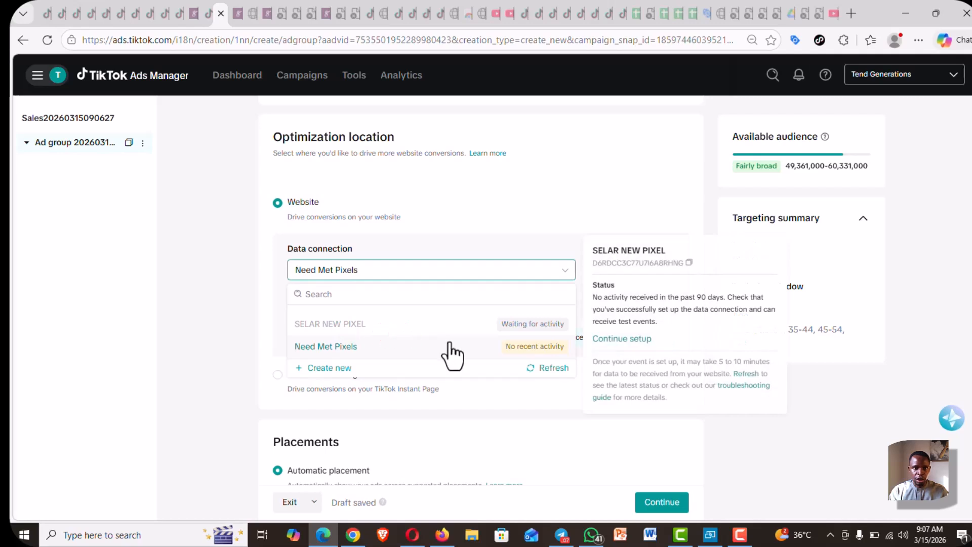
Step: Switch to the Selar product page, view its details, and trigger Buy now for Book Formatting Services, then close the cart
left_click(238, 14)
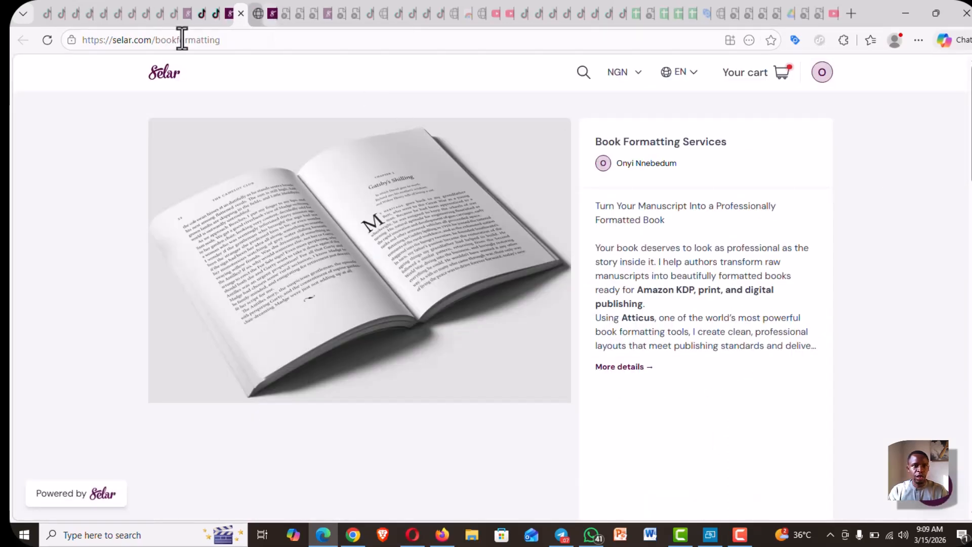
left_click(621, 367)
scroll(747, 273, "up", 8)
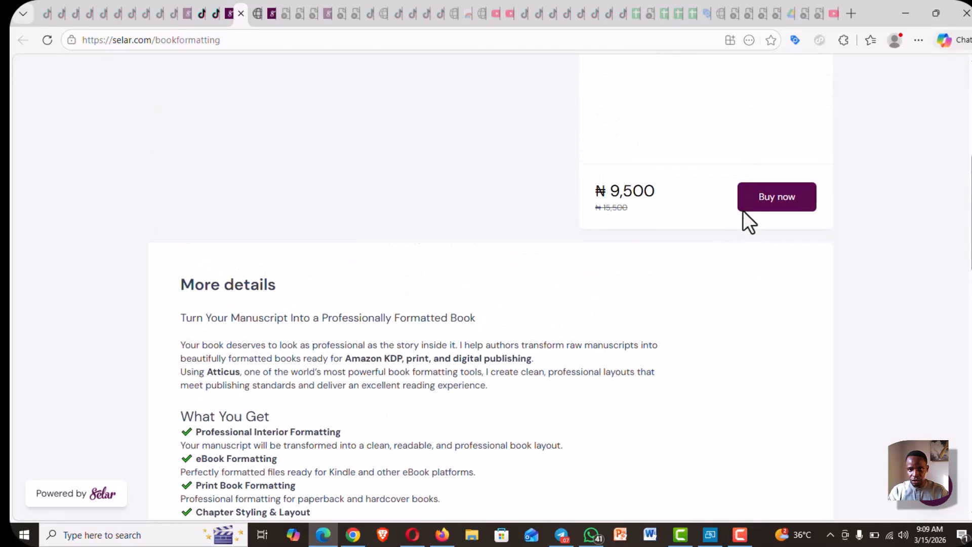
left_click(767, 202)
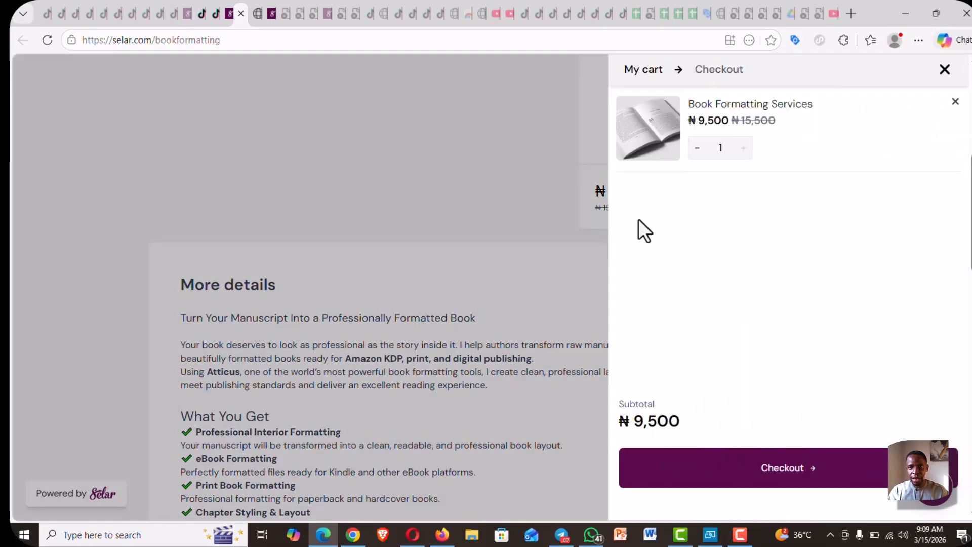
left_click(497, 172)
scroll(324, 124, "up", 6)
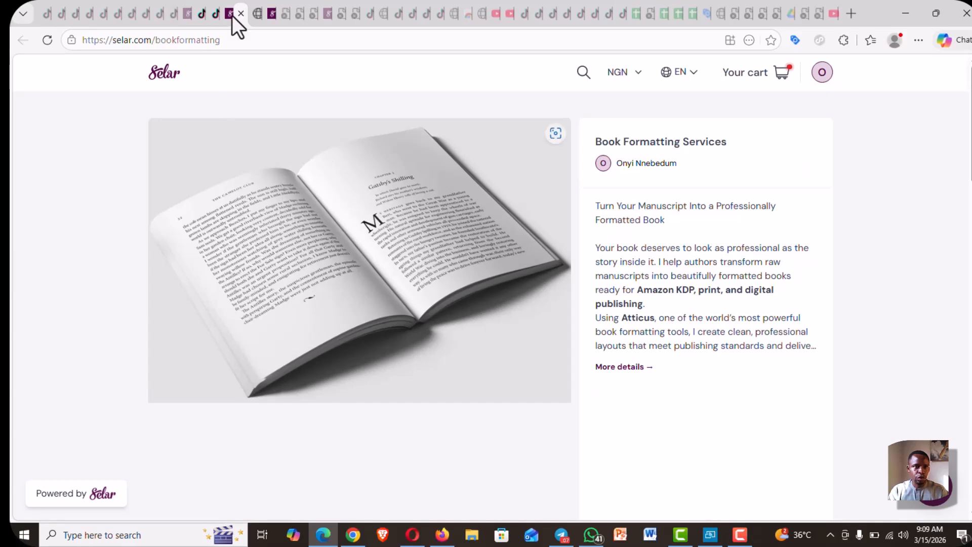
Step: Switch back to TikTok Ads Manager, reload the ad group page, and recheck the available data connections
left_click(217, 17)
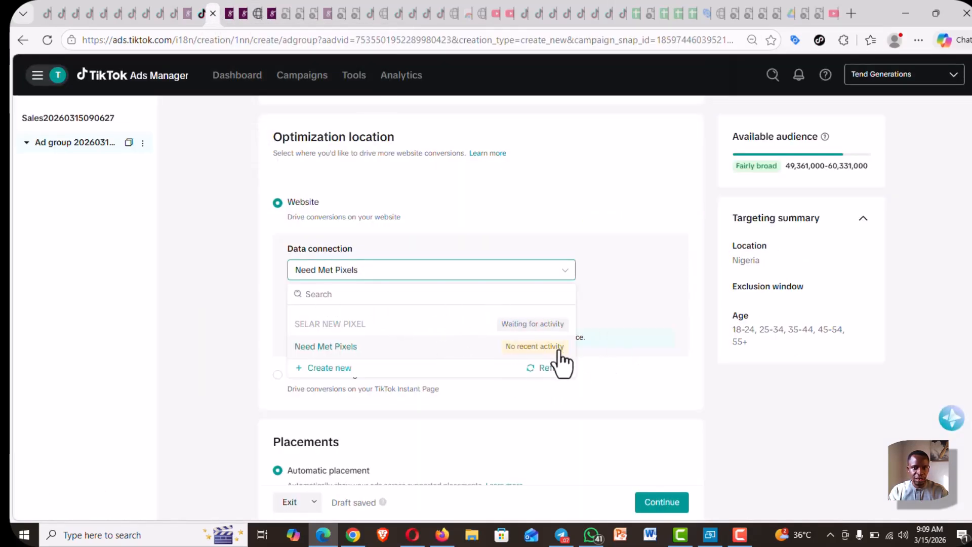
left_click(47, 37)
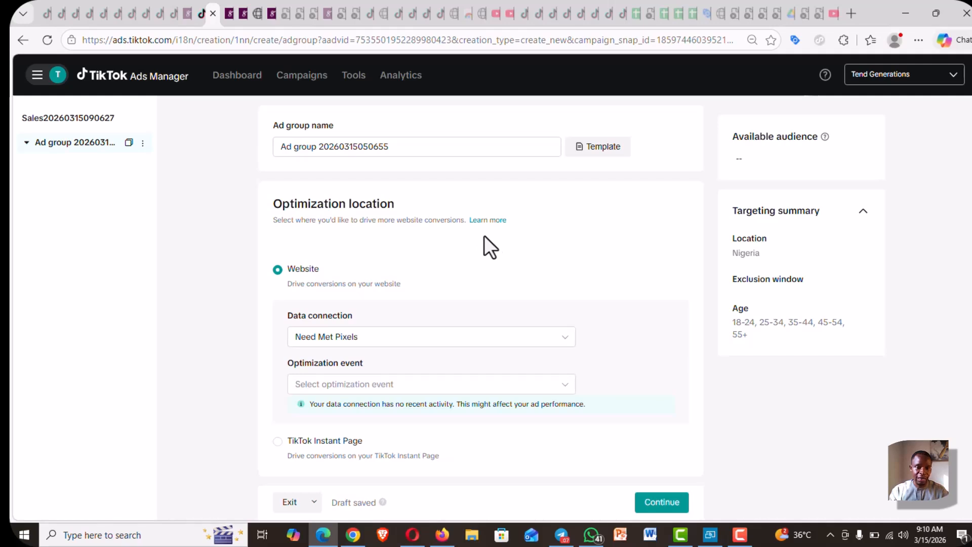
left_click(429, 344)
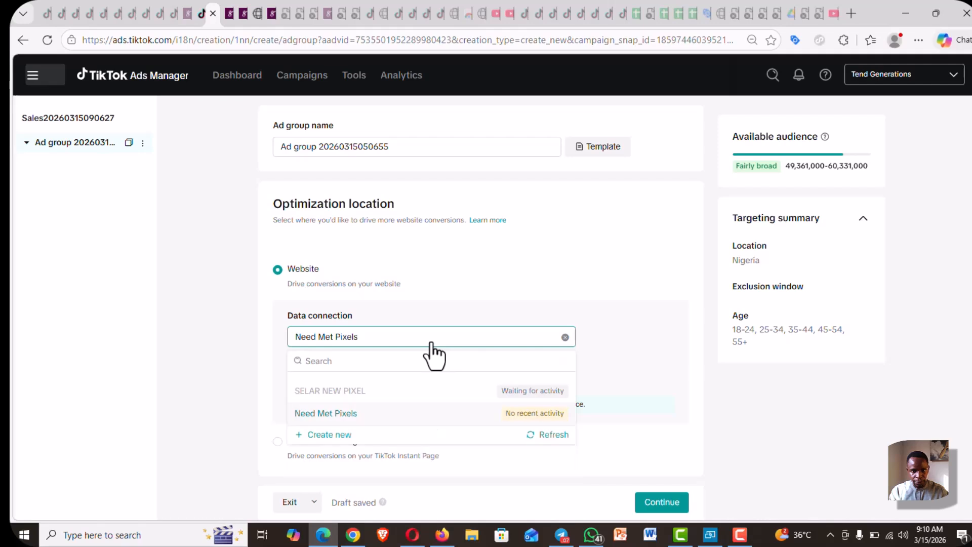
Step: Find the Global Africa ad account by searching "gl", switch to it, and open its list of ad groups
left_click(915, 88)
left_click(915, 89)
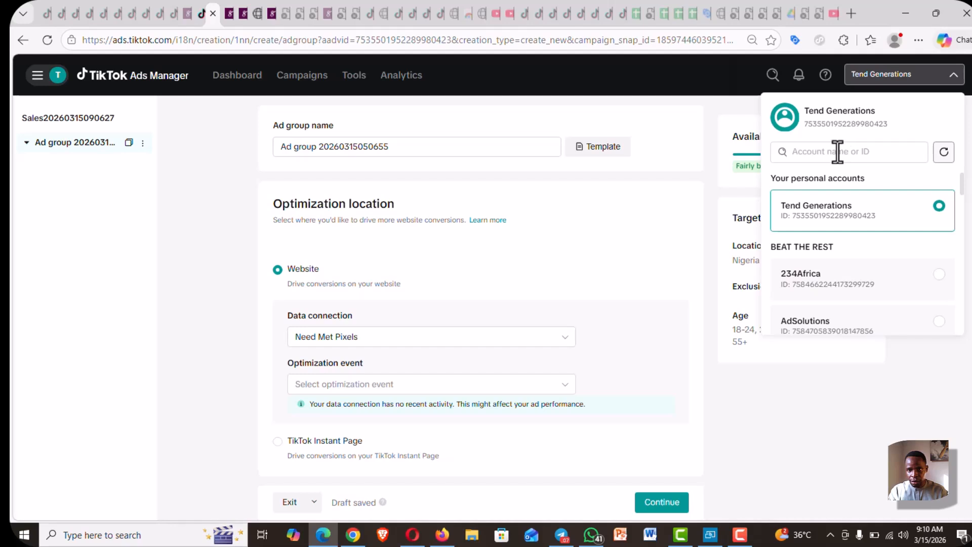
type("gl")
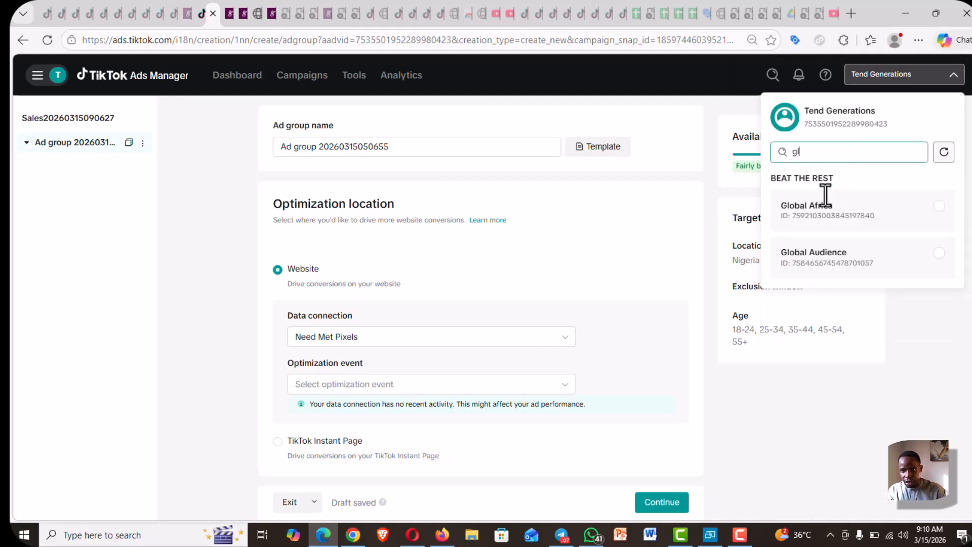
left_click(827, 212)
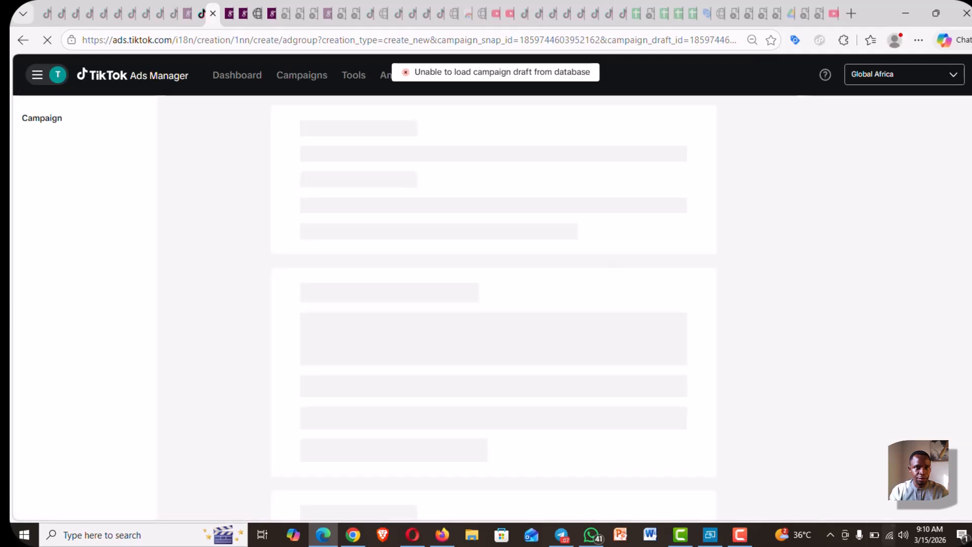
left_click(300, 80)
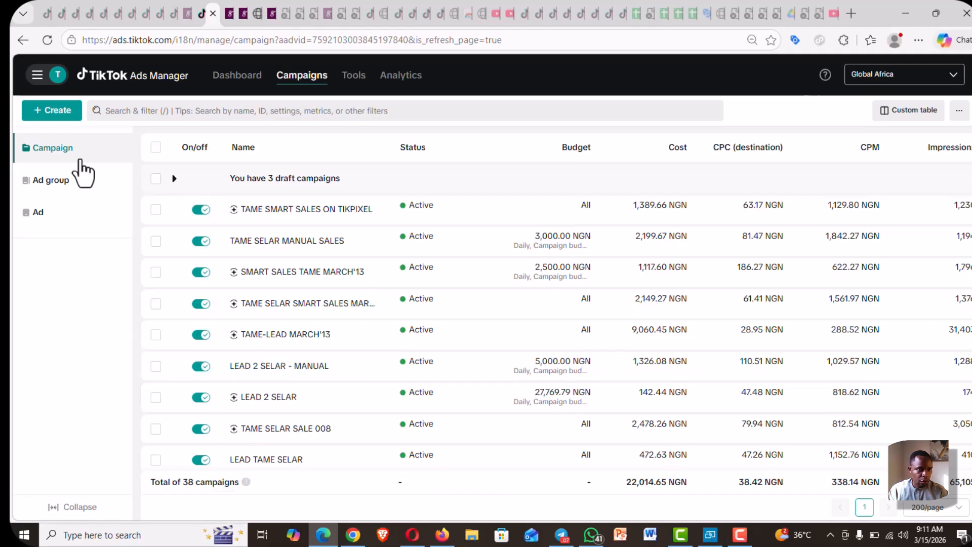
left_click(59, 191)
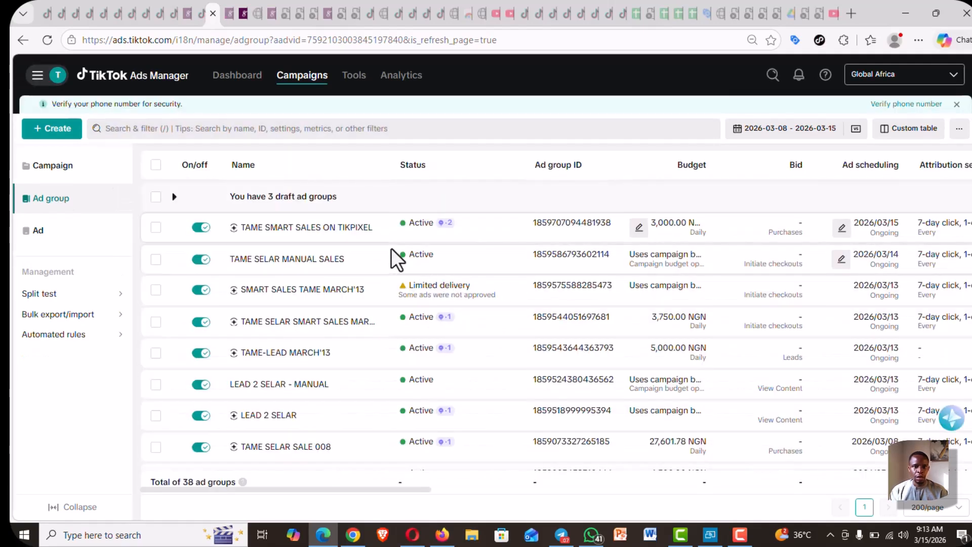
Step: Examine the data connection and optimization event of the TAME SMART SALES ON TIKPIXEL ad group, then close its editor
mouse_move(329, 252)
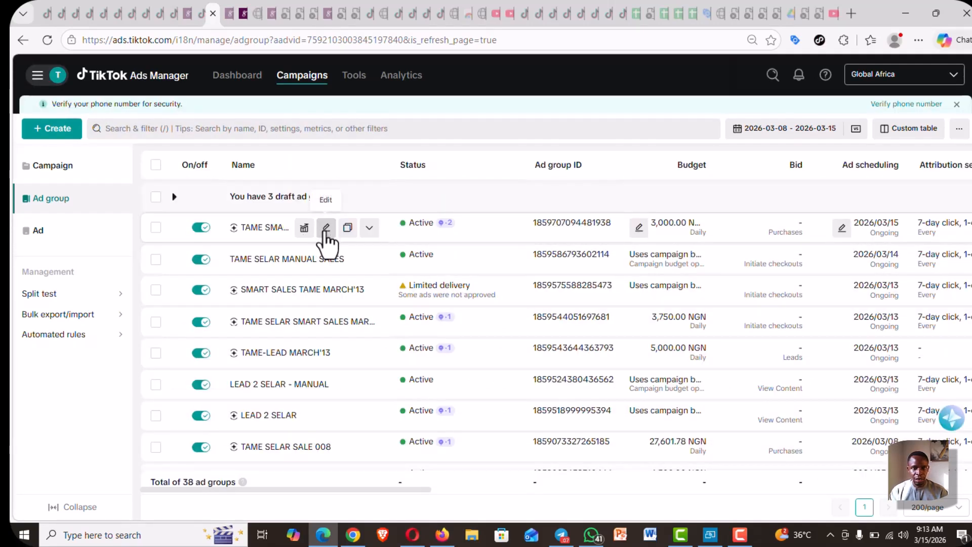
left_click(325, 229)
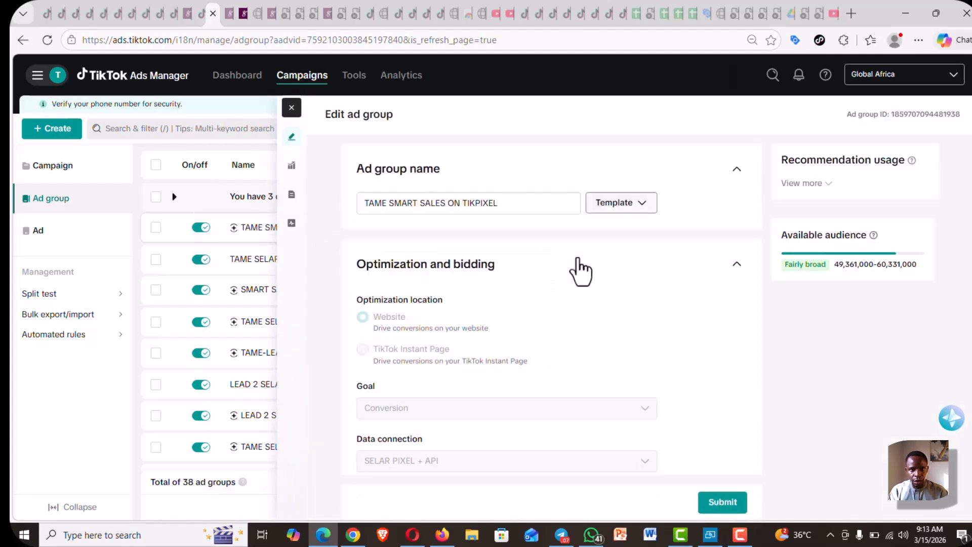
scroll(583, 270, "down", 2)
scroll(585, 262, "down", 3)
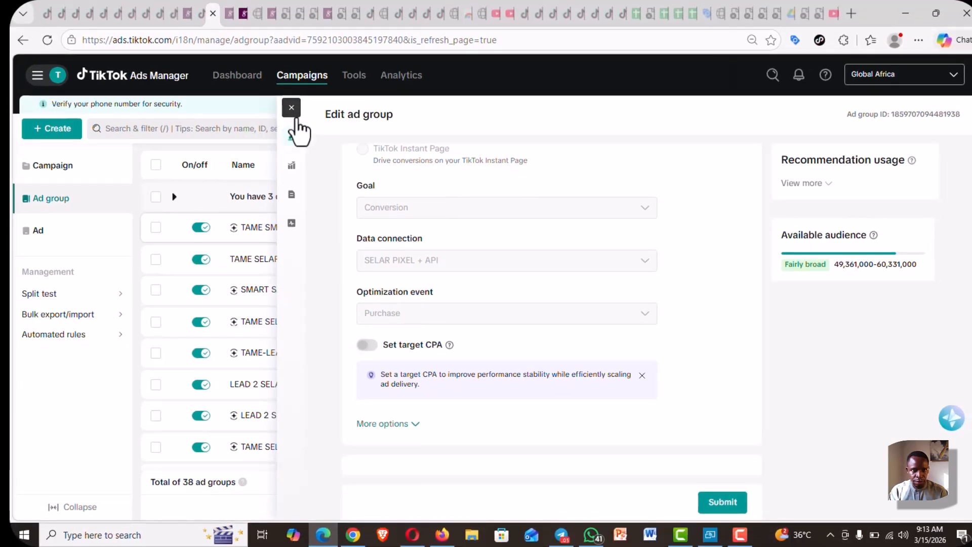
left_click(291, 108)
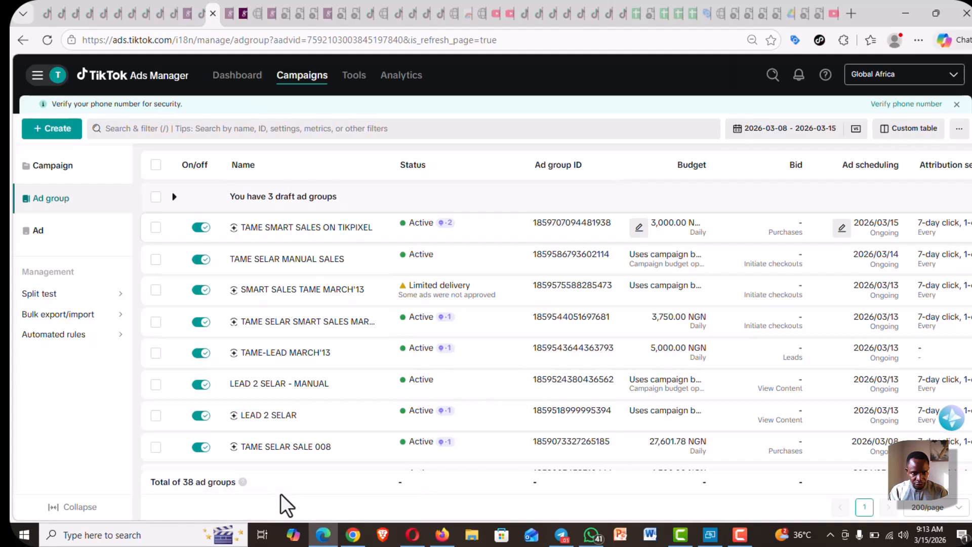
Step: Examine the ad groups' cost, conversion and result metrics across the table columns
left_click_drag(290, 490, 607, 512)
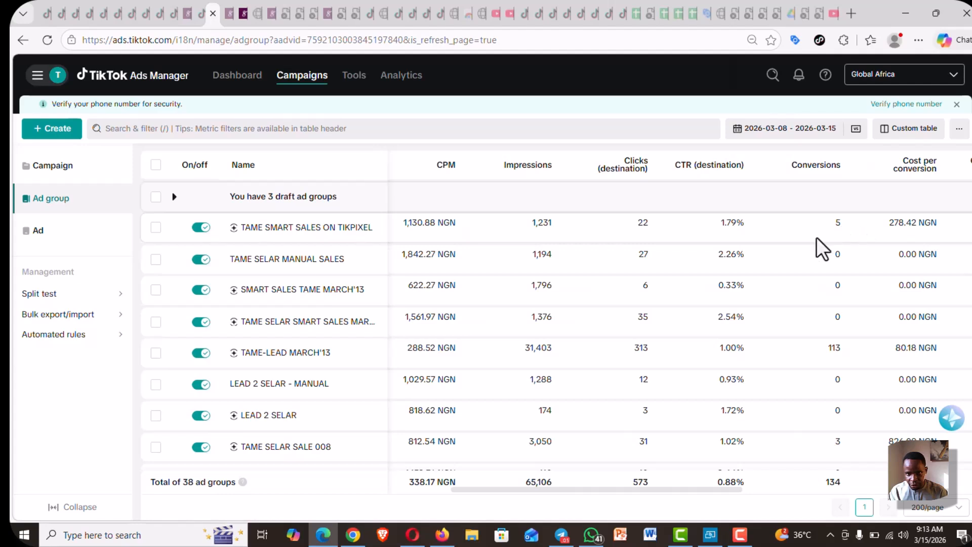
left_click_drag(495, 487, 597, 488)
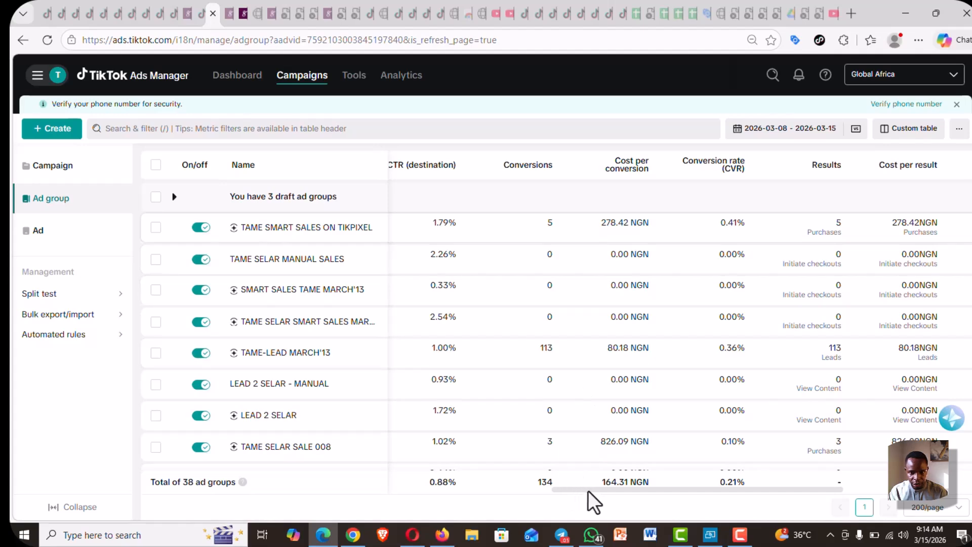
left_click_drag(588, 490, 140, 494)
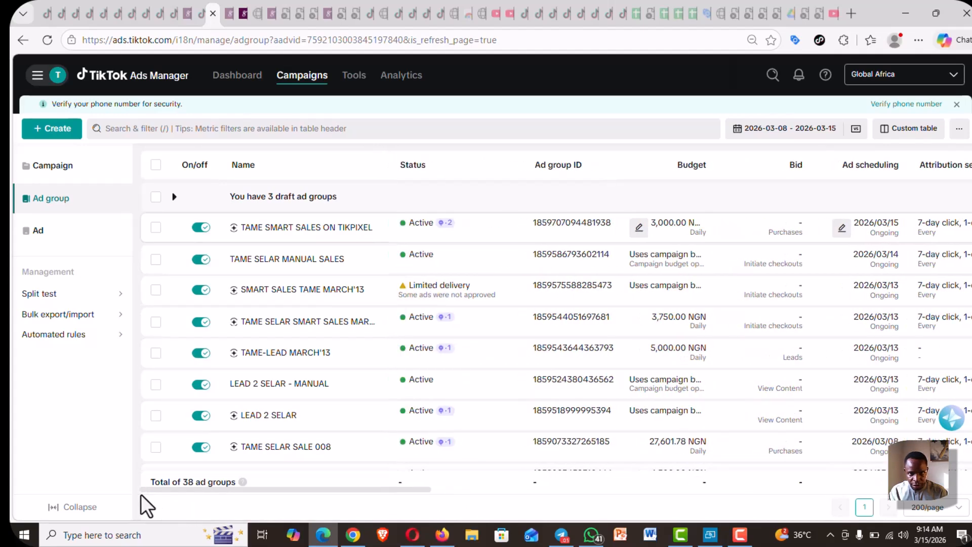
left_click_drag(206, 486, 360, 479)
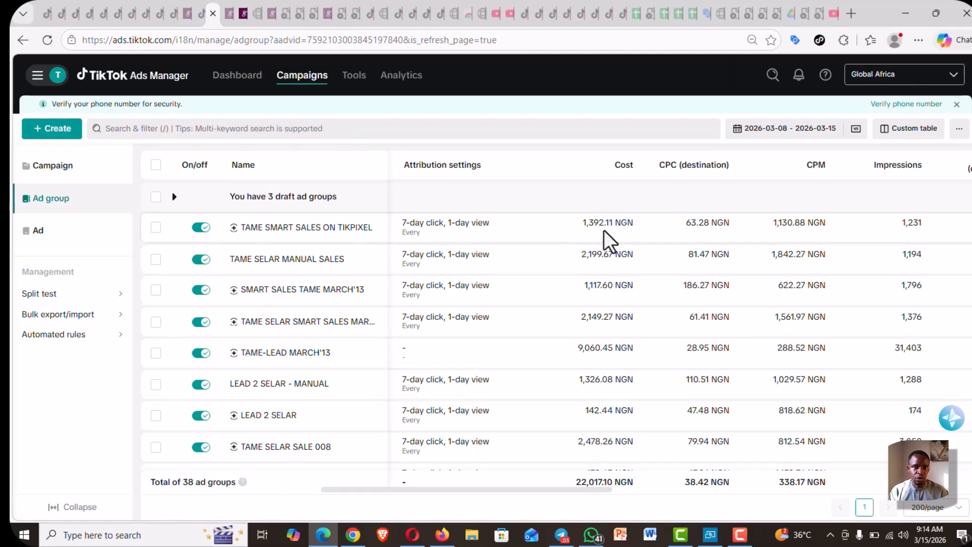
Step: Start a new campaign with the Sales objective and Website destination, and switch back to the previous campaign creation version
left_click(57, 129)
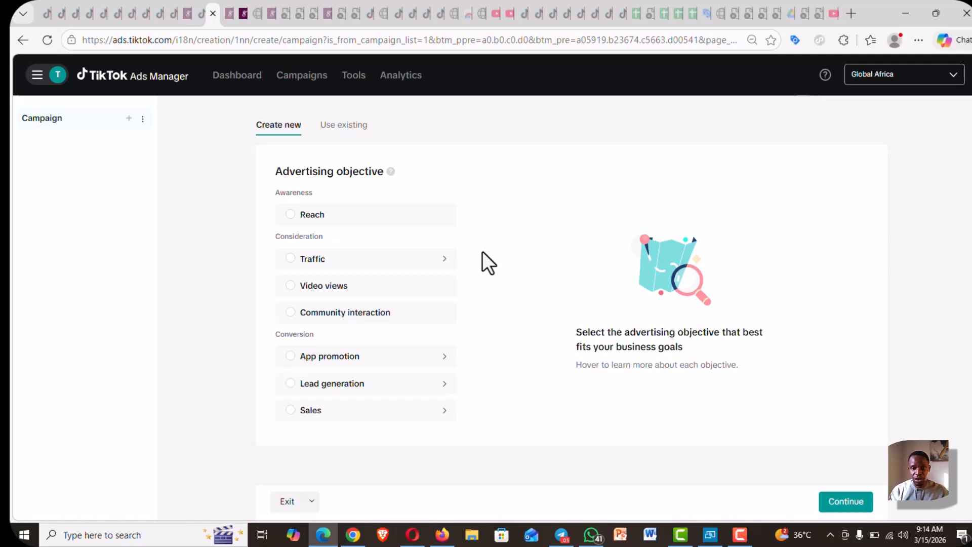
left_click(320, 386)
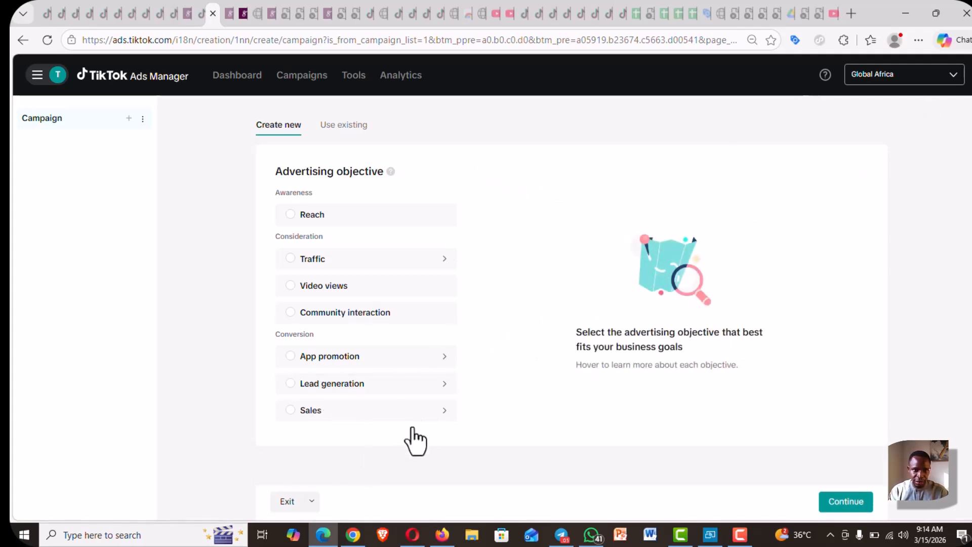
left_click(311, 412)
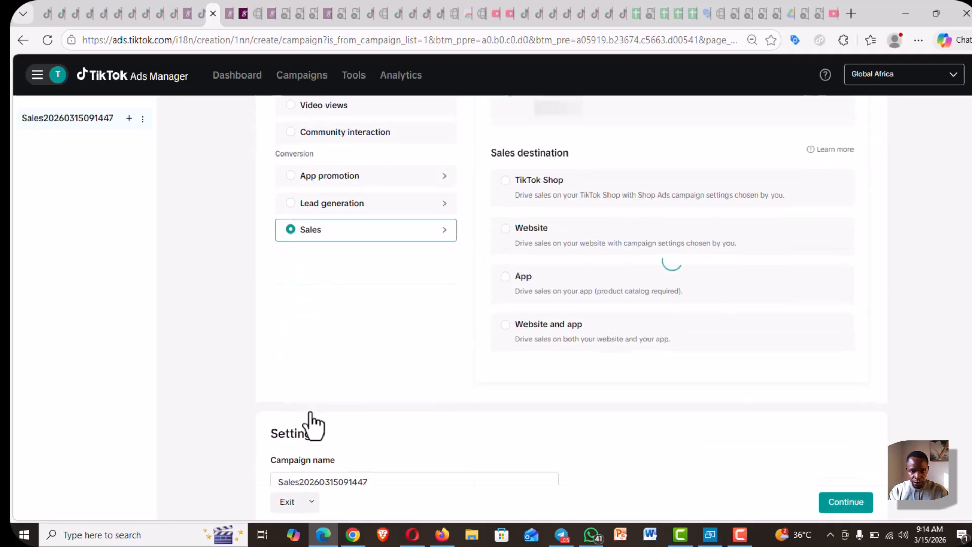
left_click(591, 243)
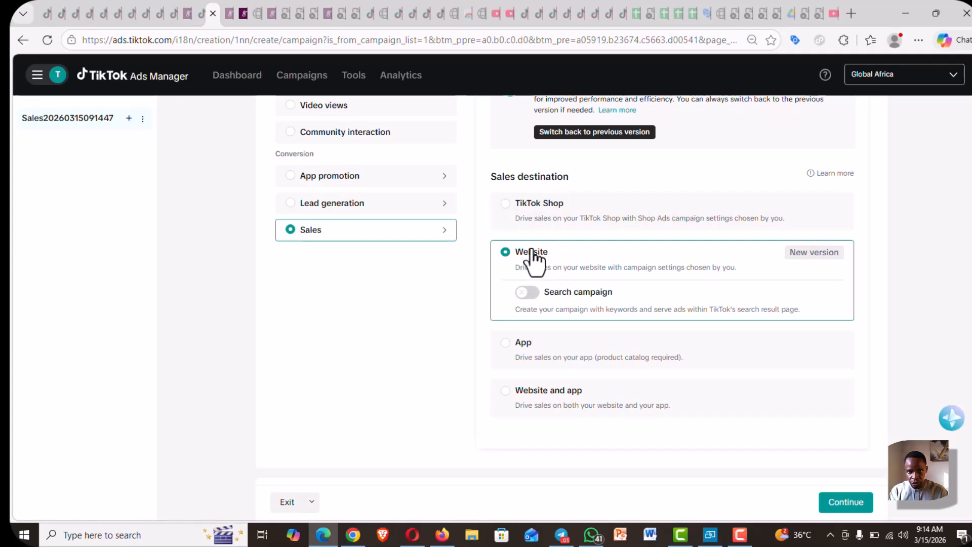
scroll(607, 243, "up", 3)
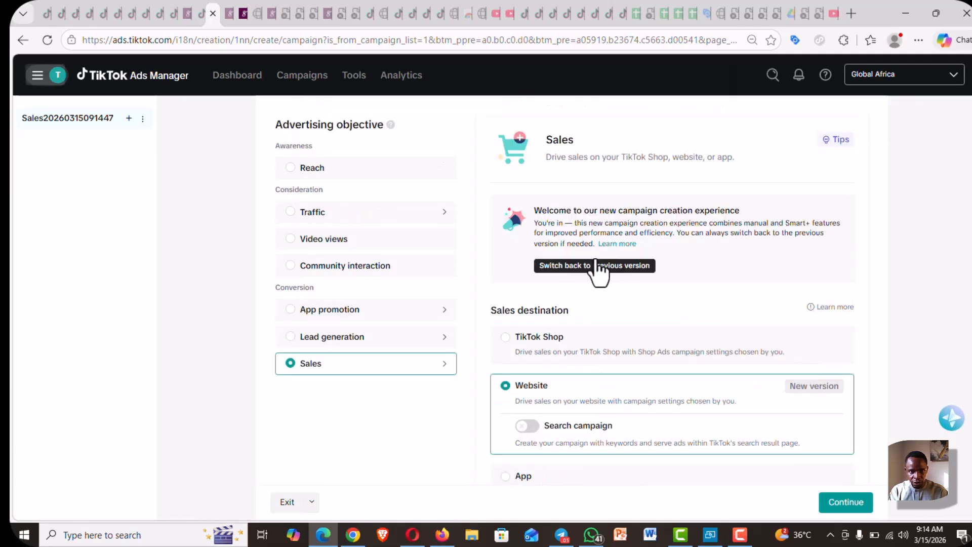
left_click(586, 267)
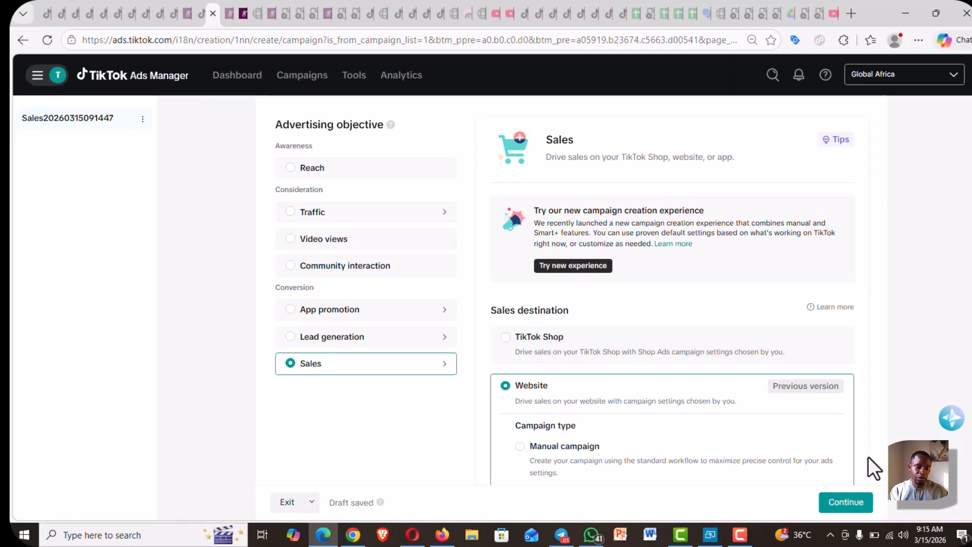
Step: Set the website sales campaign type to Manual campaign and continue to the ad group settings
scroll(739, 417, "down", 1)
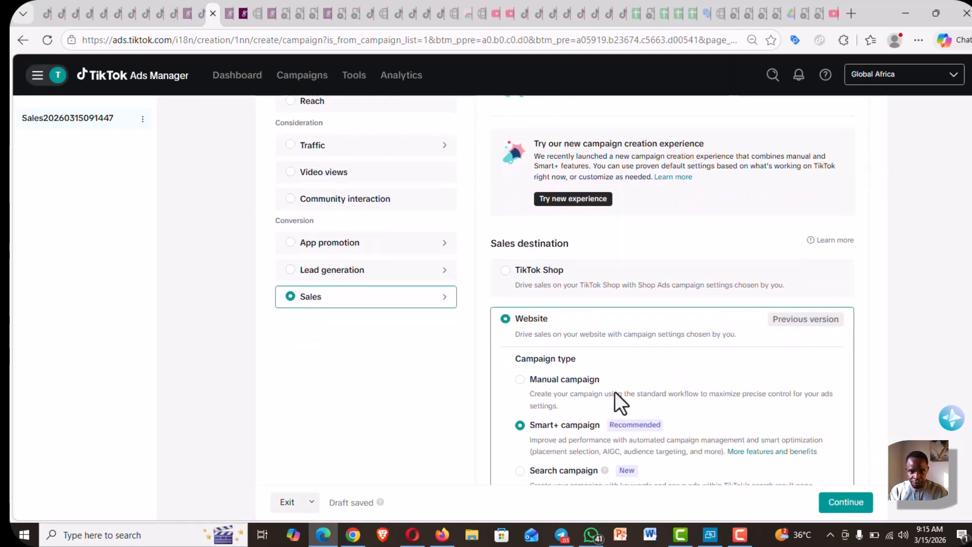
left_click(554, 380)
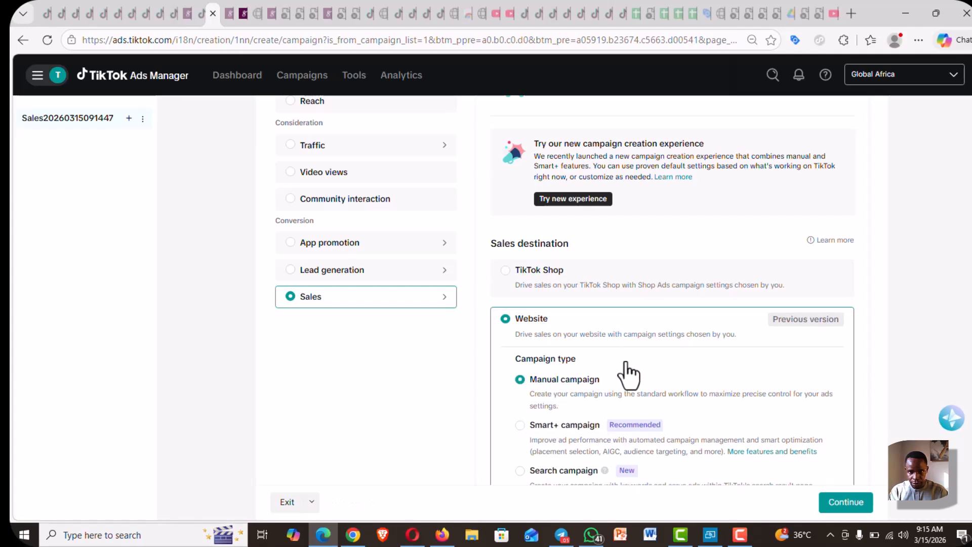
scroll(708, 425, "down", 3)
left_click(843, 504)
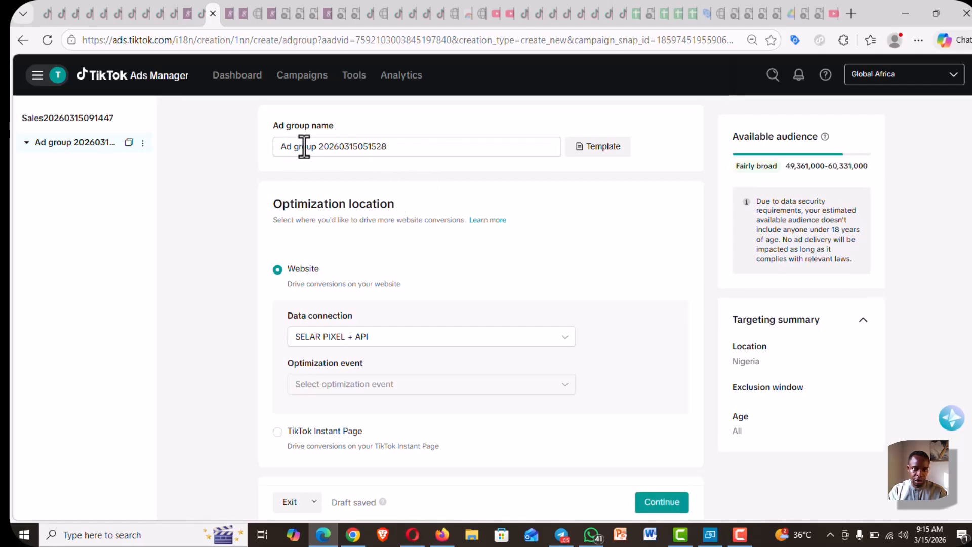
Step: Choose SELAR PIXEL + API as the ad group's data connection and Purchase as its optimization event
scroll(487, 250, "down", 2)
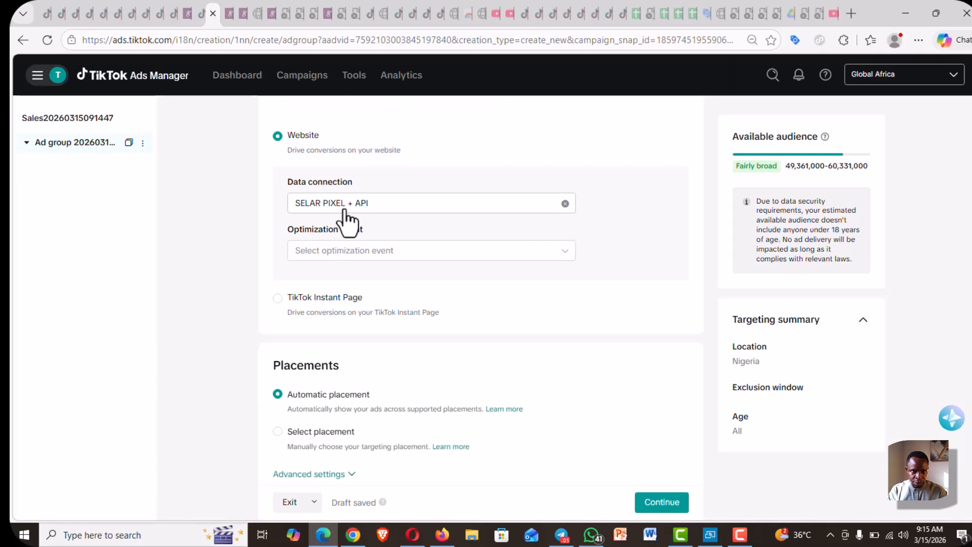
left_click(396, 211)
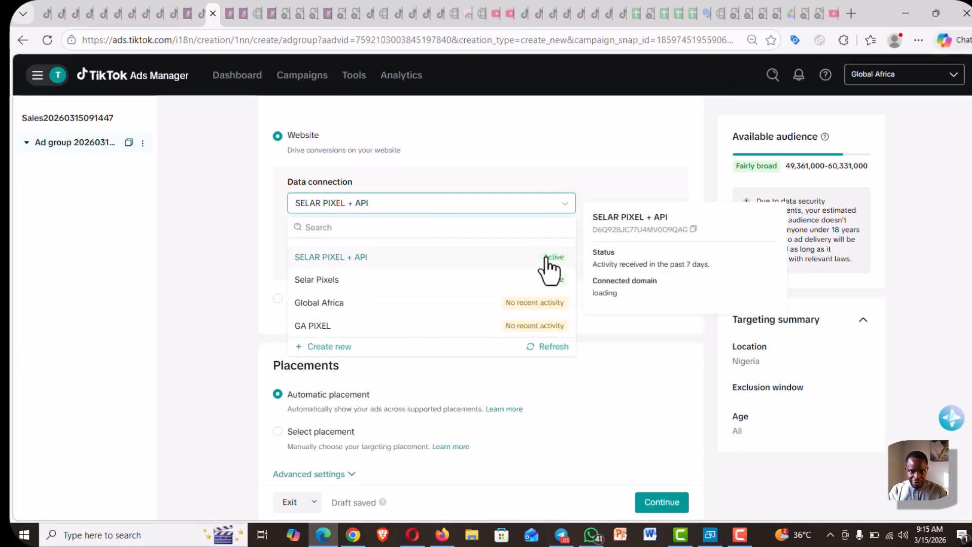
left_click(457, 261)
left_click(347, 252)
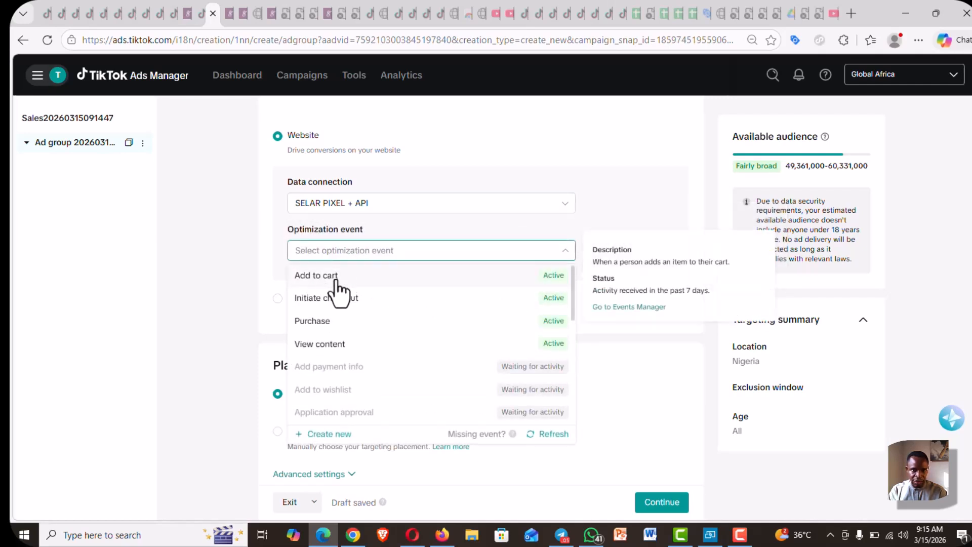
left_click(322, 321)
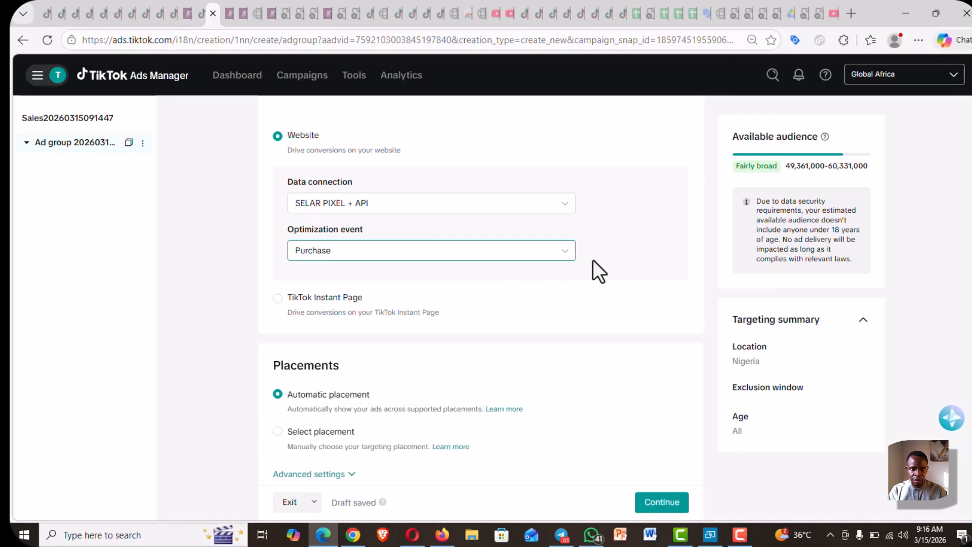
Step: Review the ad group's optimization location, placement and targeting sections
scroll(593, 259, "down", 4)
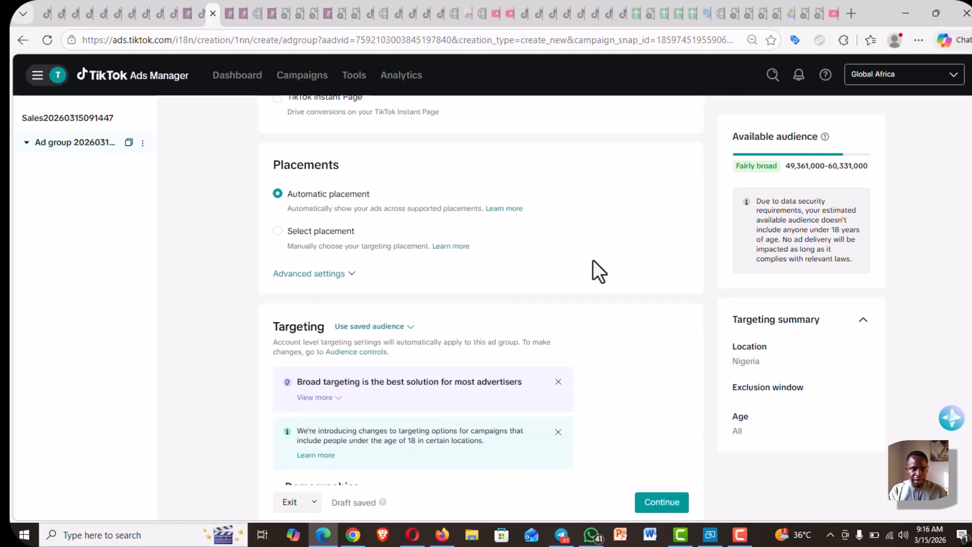
scroll(593, 259, "down", 1)
scroll(593, 259, "up", 4)
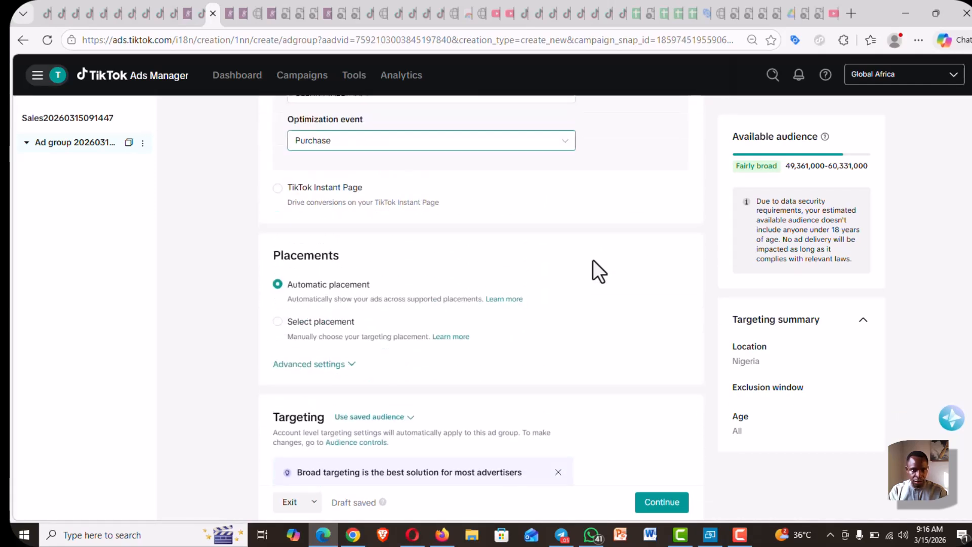
scroll(593, 259, "down", 2)
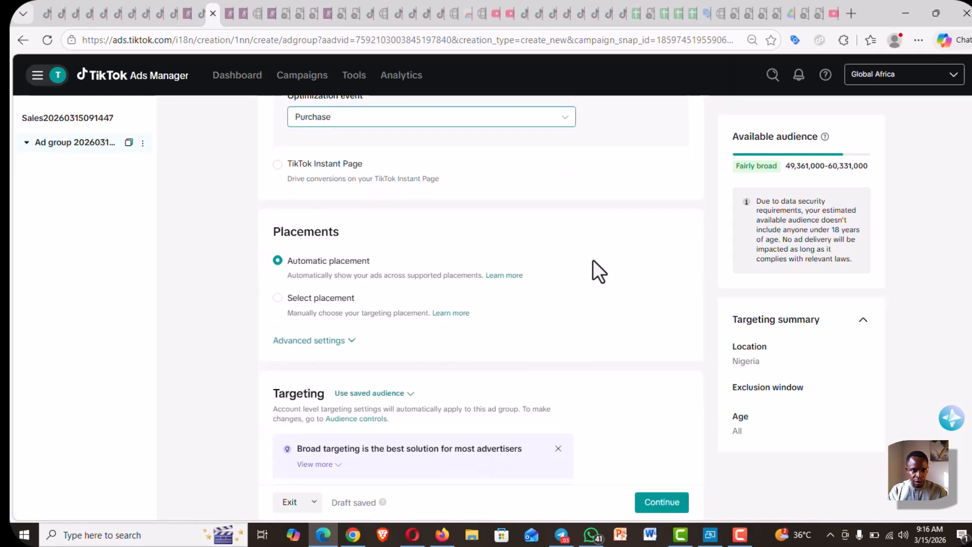
scroll(593, 261, "up", 5)
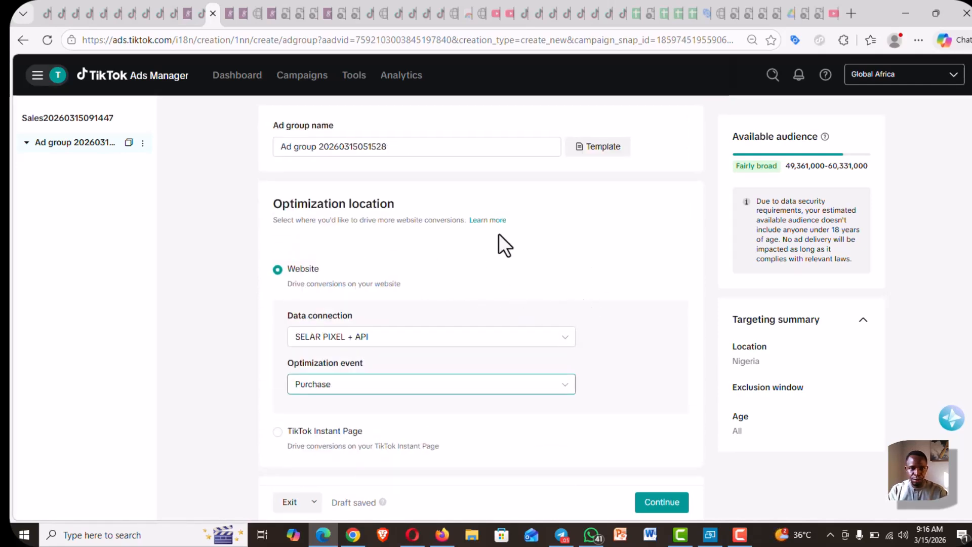
scroll(579, 286, "down", 1)
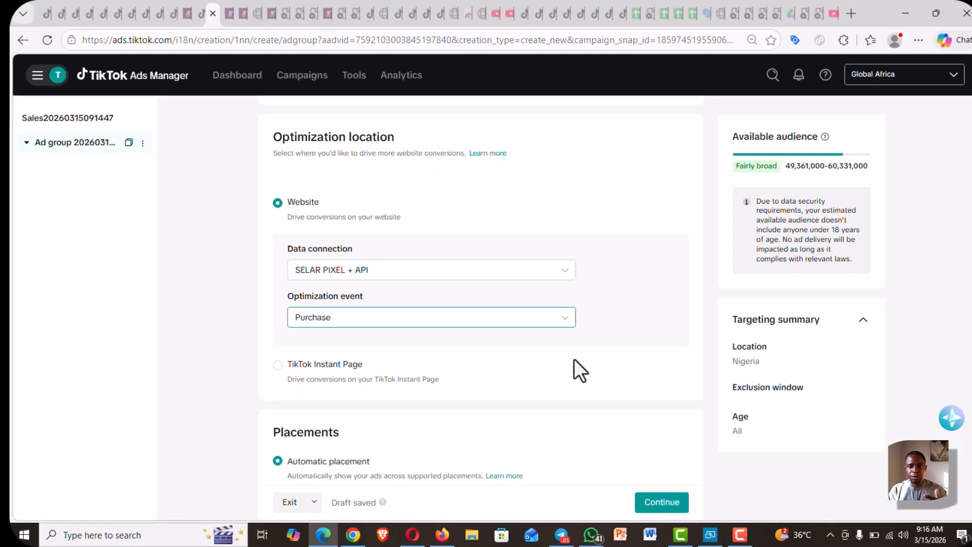
scroll(624, 302, "up", 1)
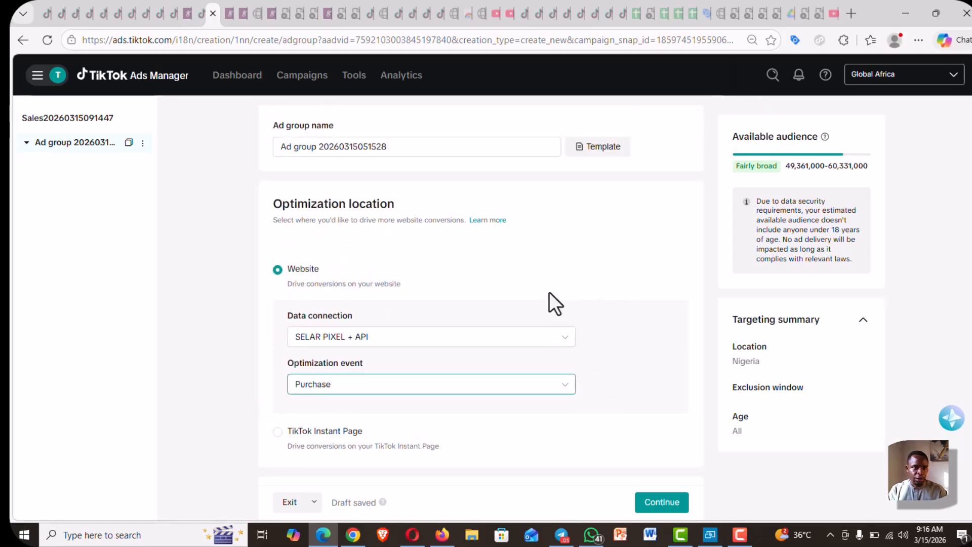
Step: Search the ad accounts for "ten" and switch to the Tend Generations account
left_click(894, 81)
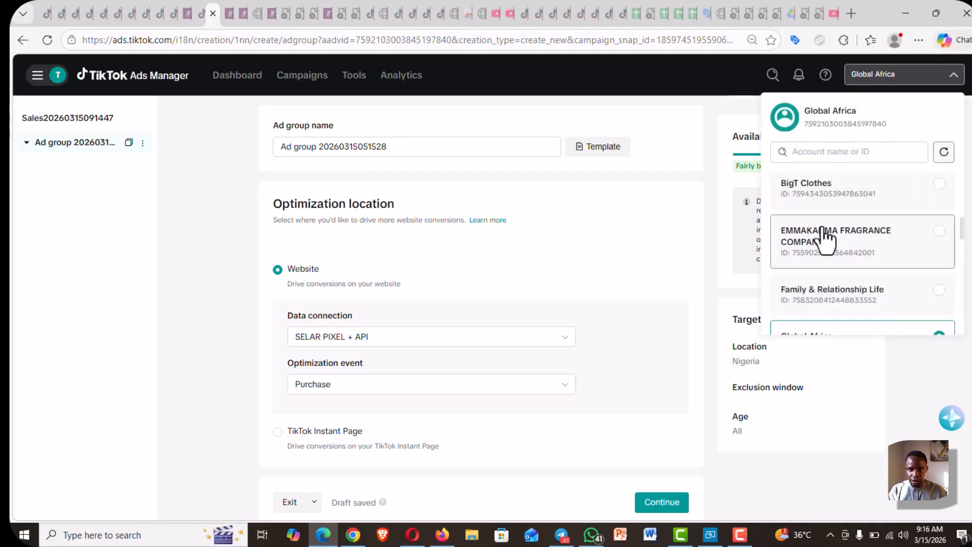
left_click(813, 152)
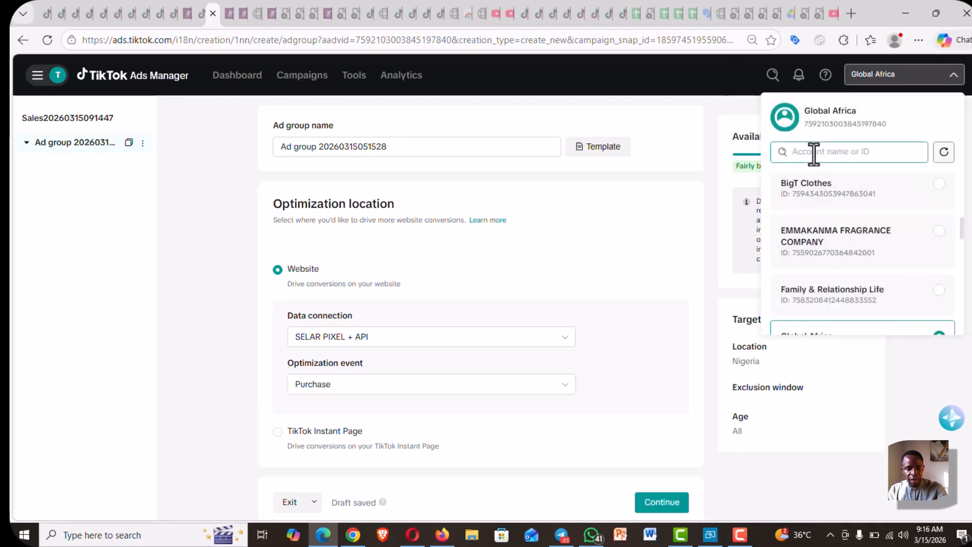
type("ten")
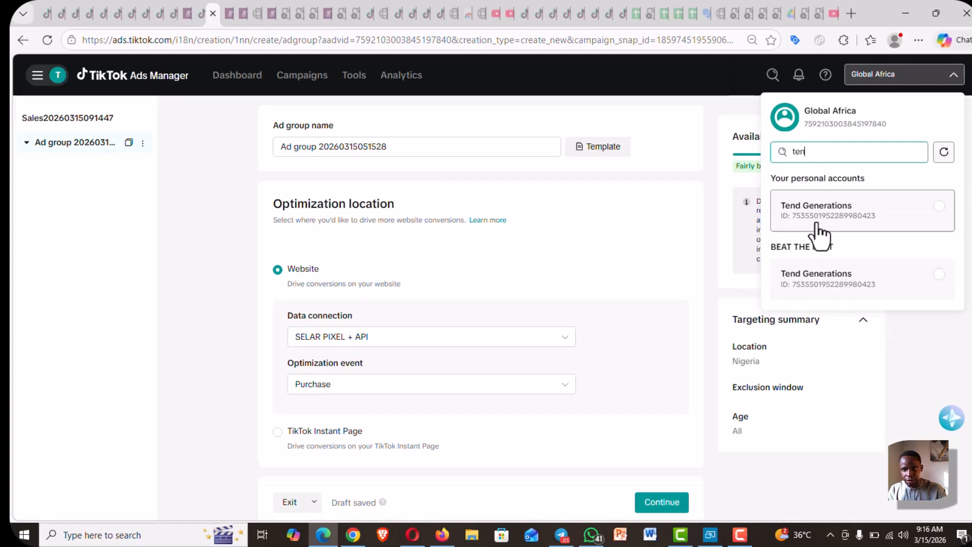
left_click(810, 215)
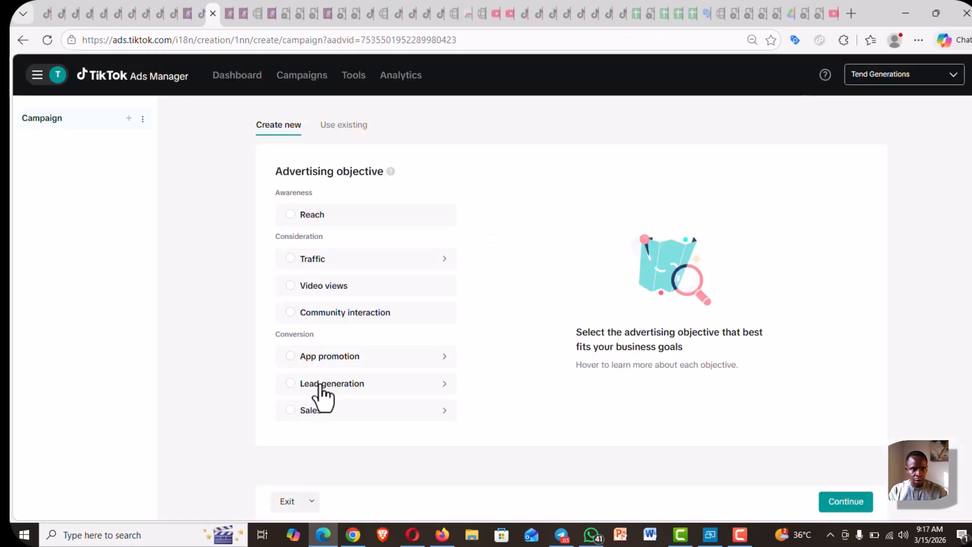
Step: Set up a new campaign with the Sales objective and Website destination, and continue to the ad group settings
left_click(304, 384)
left_click(314, 409)
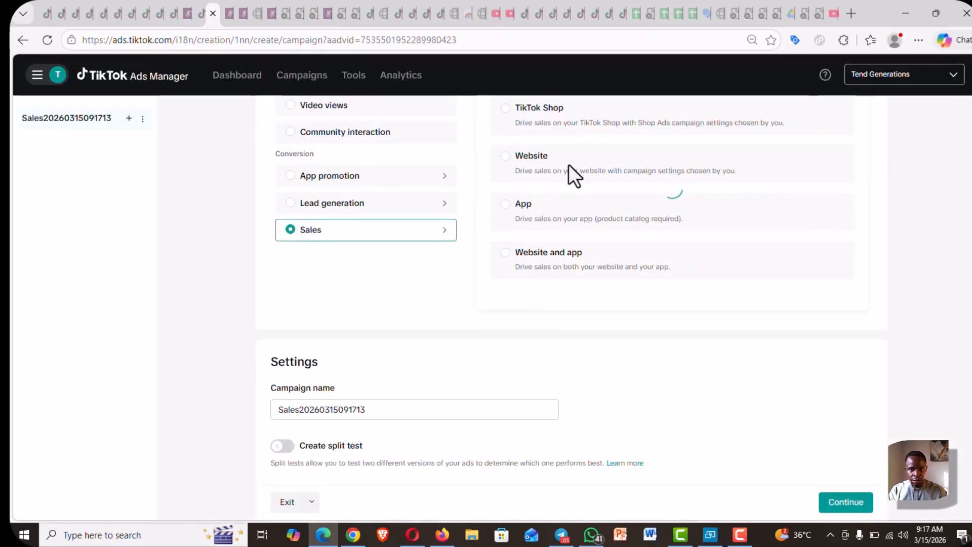
scroll(481, 385, "down", 5)
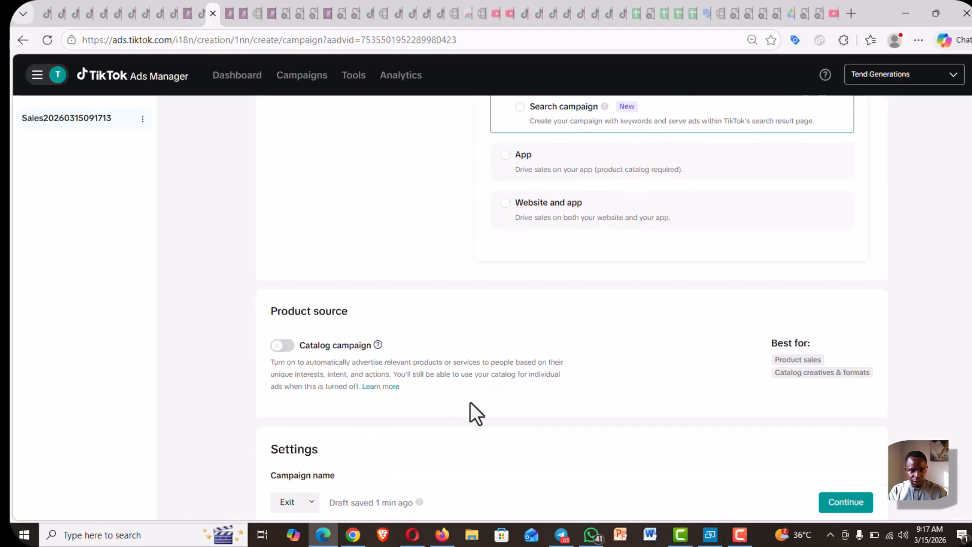
left_click(866, 508)
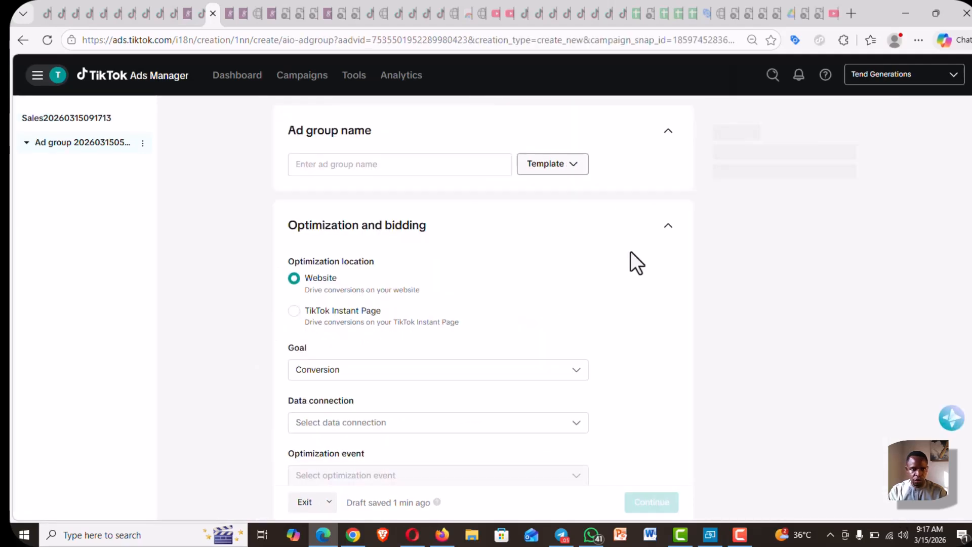
Step: Check the activity status of the available data connections and choose SELAR NEW PIXEL for the ad group
scroll(631, 251, "down", 3)
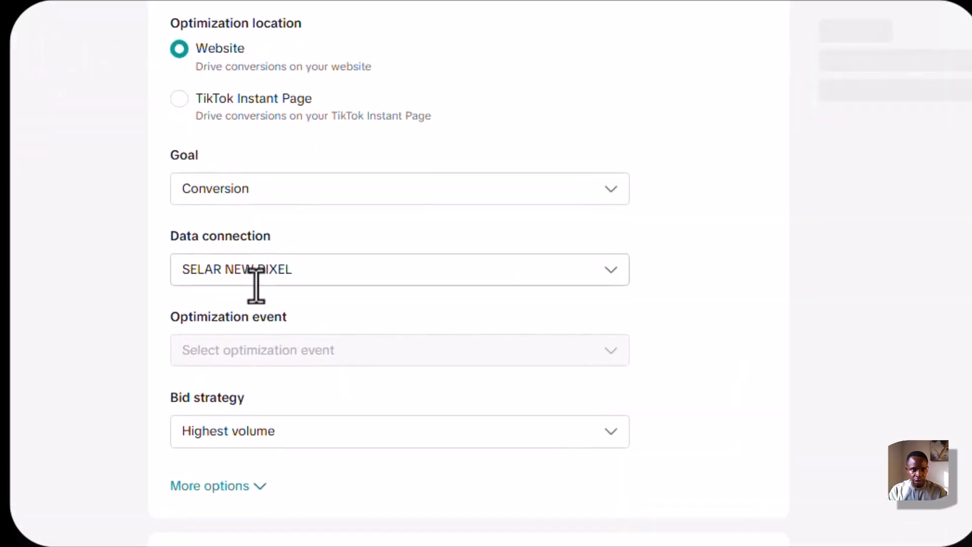
left_click(257, 284)
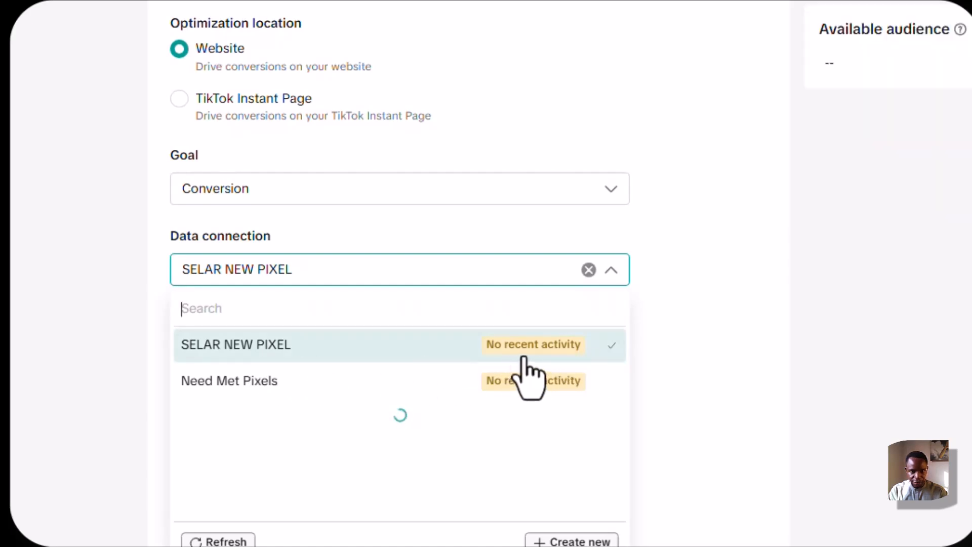
mouse_move(517, 353)
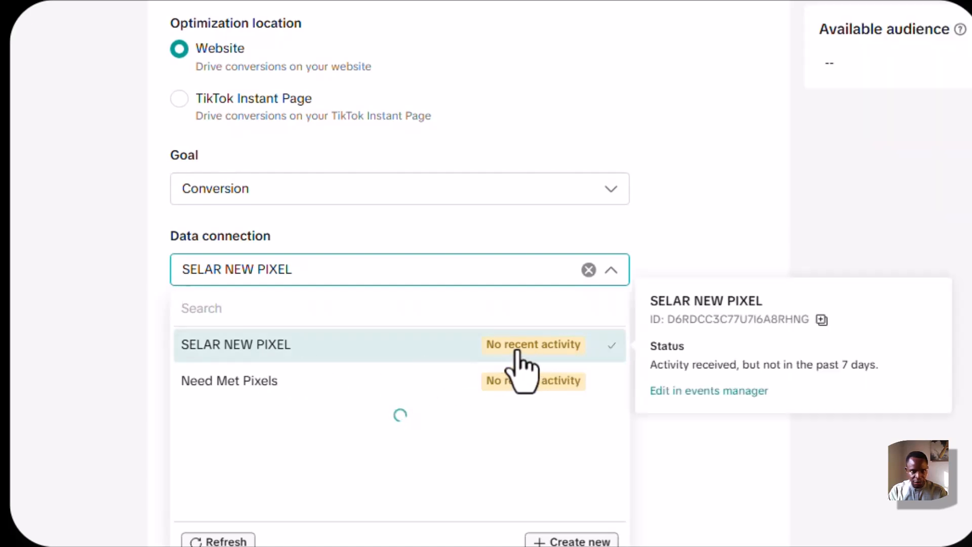
left_click(293, 349)
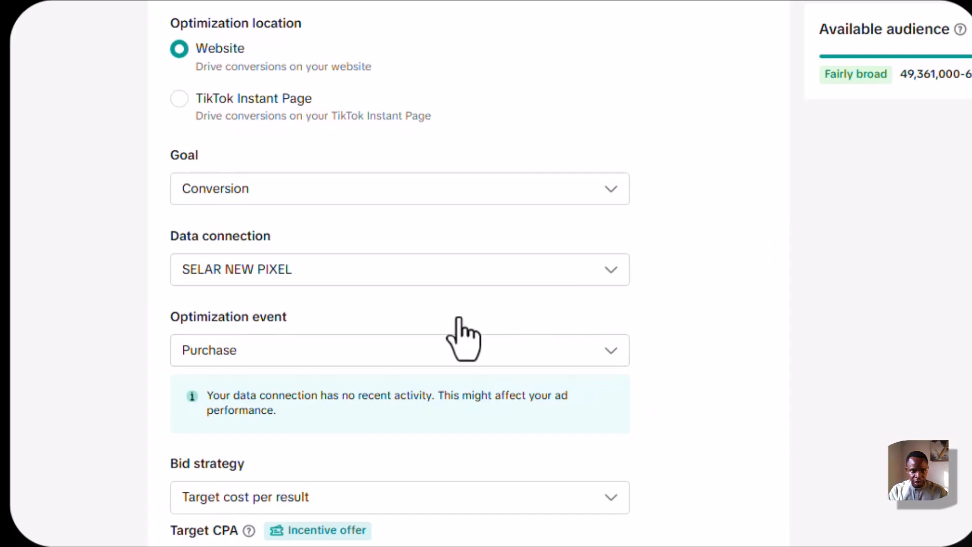
Step: Examine the activity status of the pixel's available optimization events, keeping Purchase selected
left_click(227, 356)
mouse_move(252, 403)
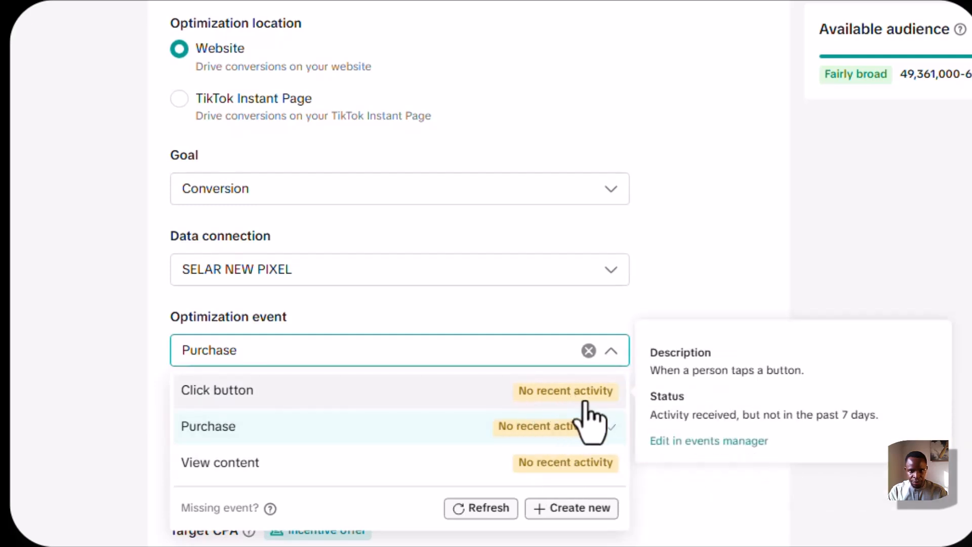
left_click(681, 273)
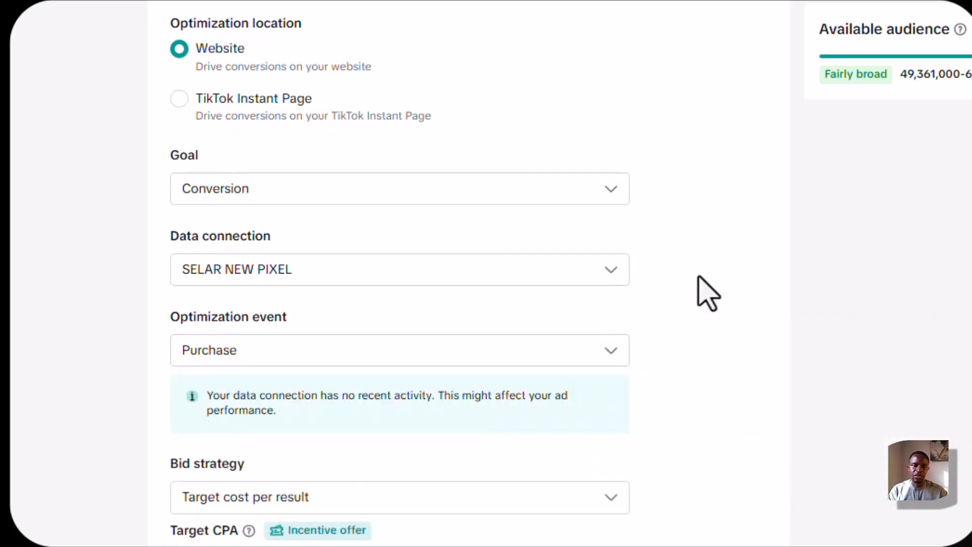
scroll(697, 279, "up", 1)
scroll(708, 296, "up", 3)
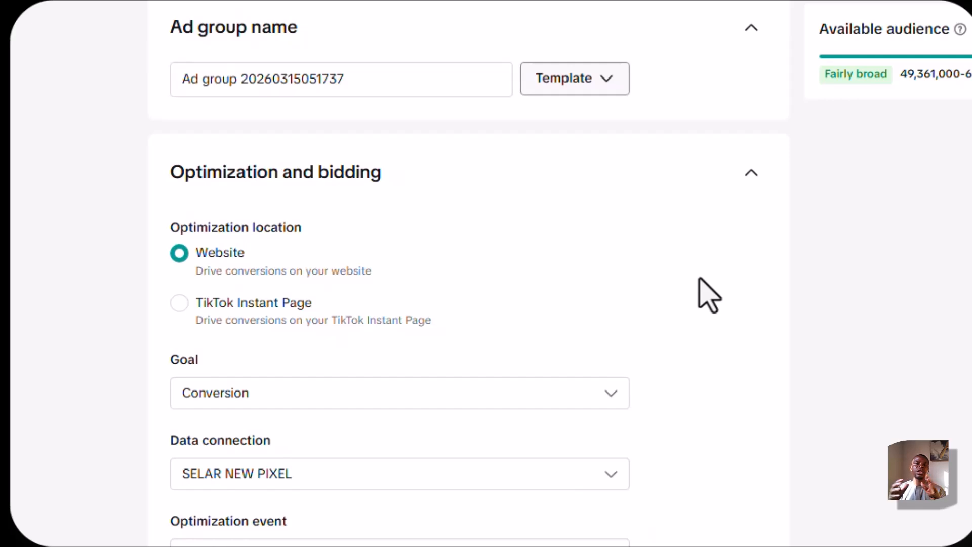